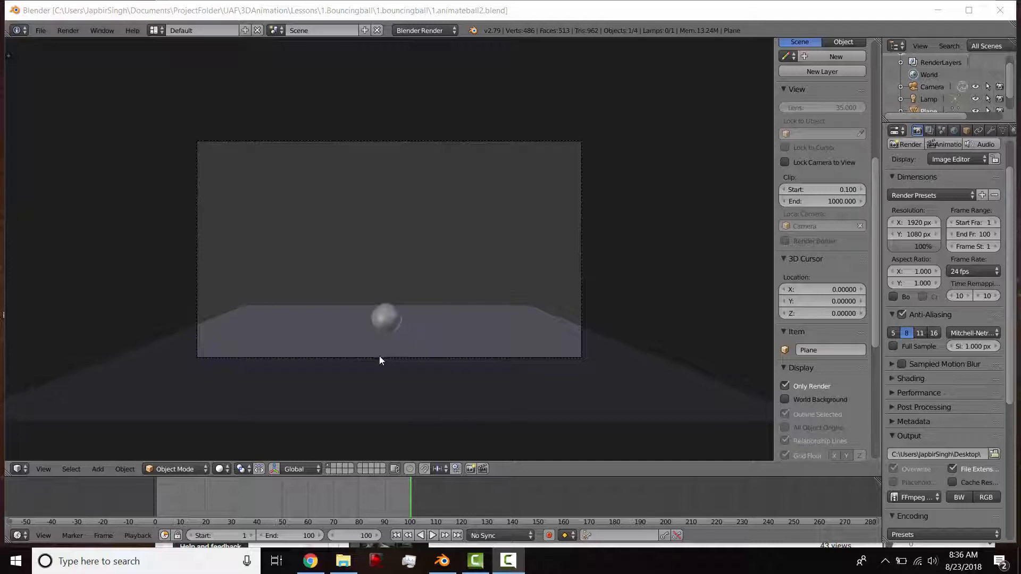
# - Turn off Only Render in the viewport display, select the lamp and show its transform manipulator
pyautogui.click(785, 386)
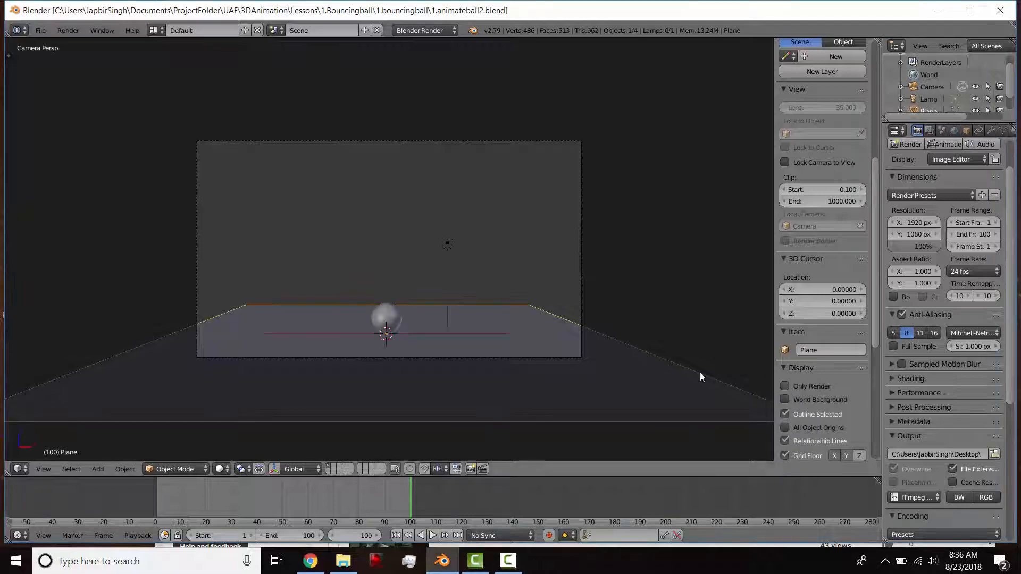
pyautogui.rightClick(445, 243)
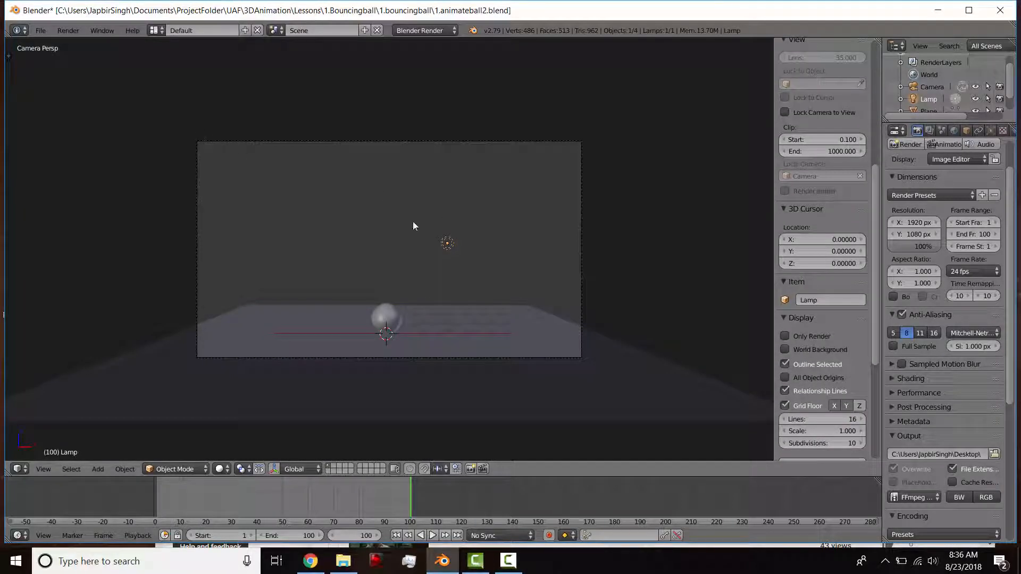
pyautogui.click(275, 469)
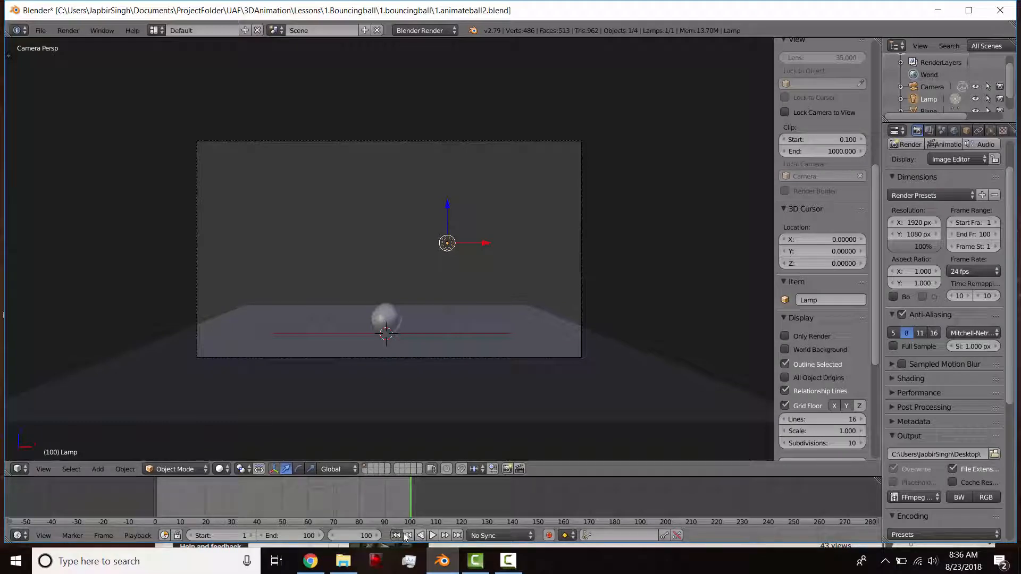
# - Play back the bouncing ball animation, stop it and return to frame 1
pyautogui.click(430, 534)
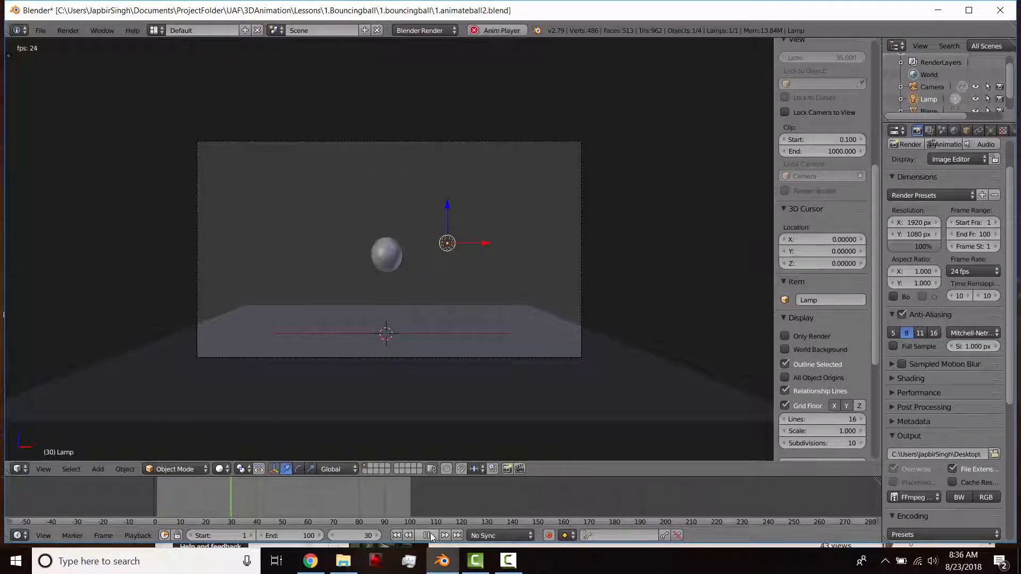
pyautogui.click(429, 534)
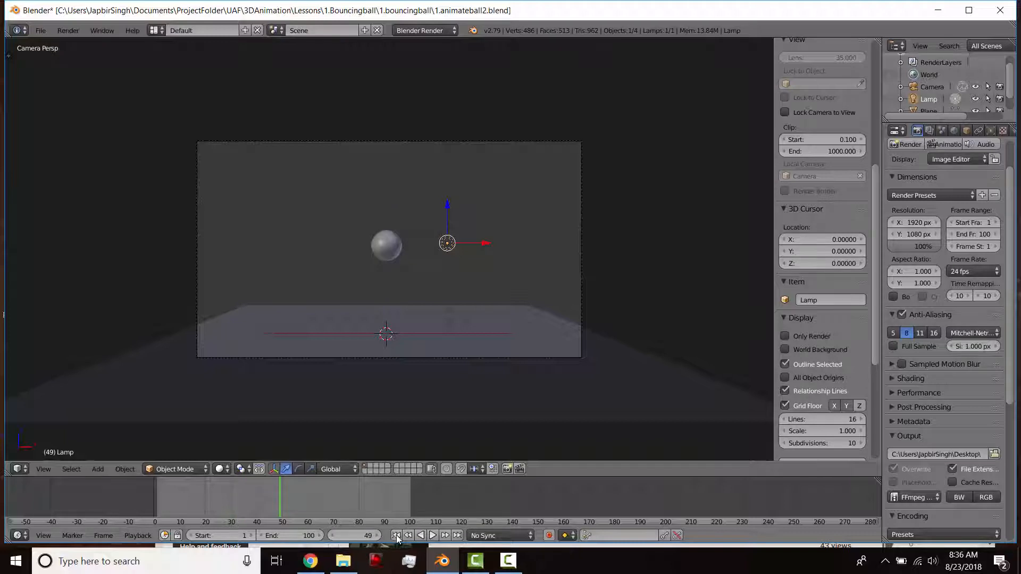
pyautogui.click(396, 535)
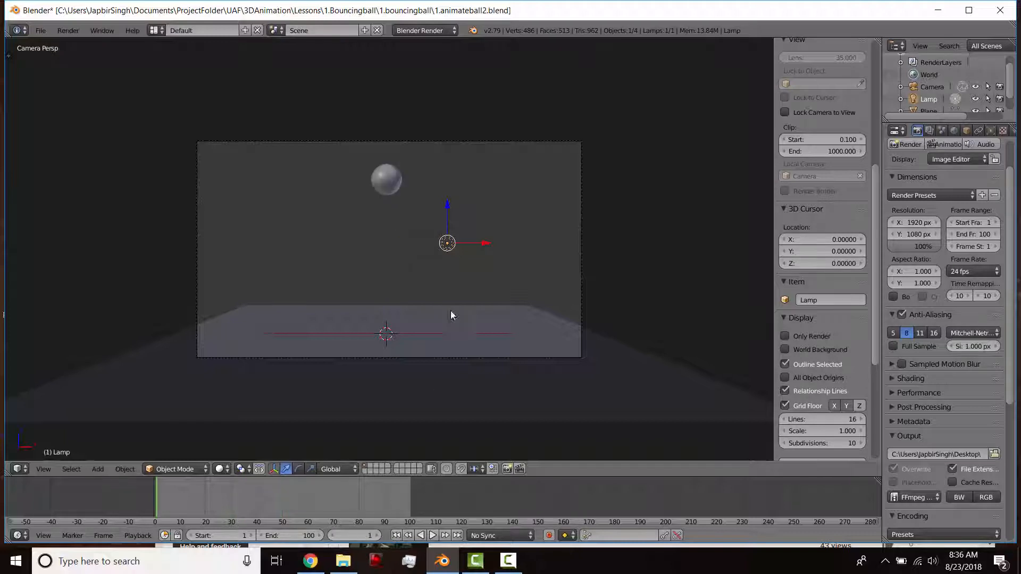
# - Switch the render engine to Cycles Render and preview the scene with Rendered viewport shading
pyautogui.click(436, 30)
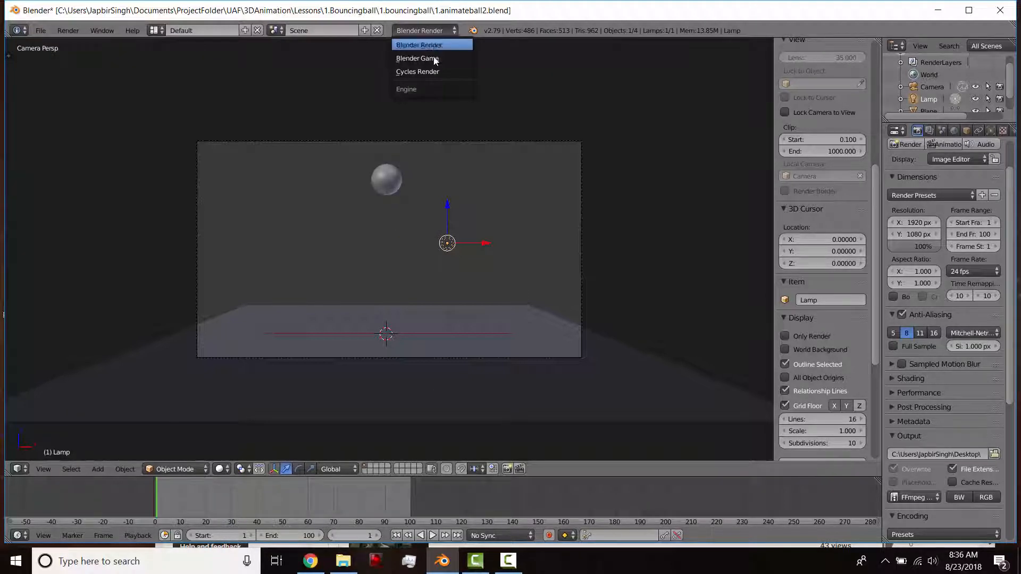
pyautogui.click(436, 73)
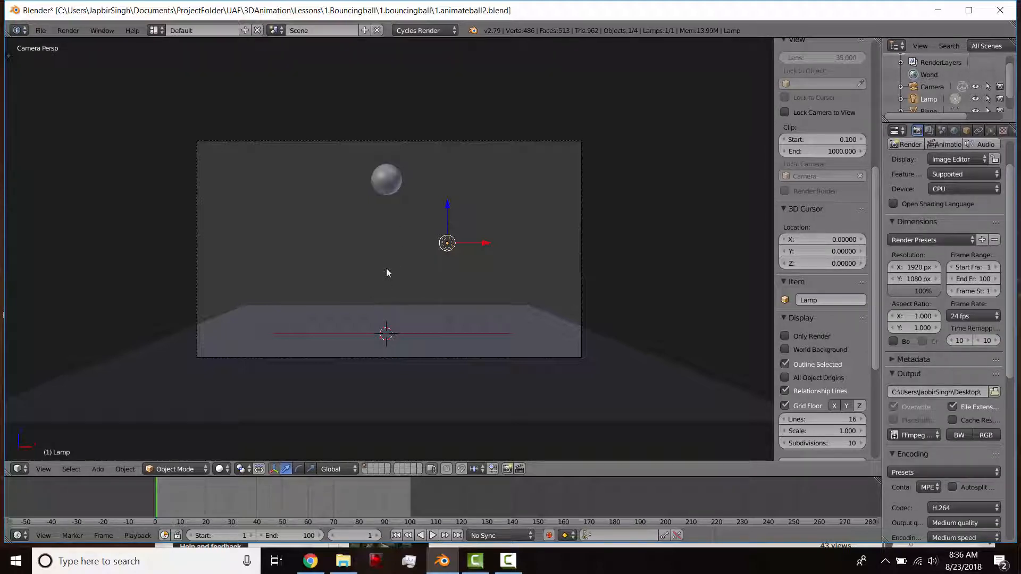
pyautogui.click(221, 469)
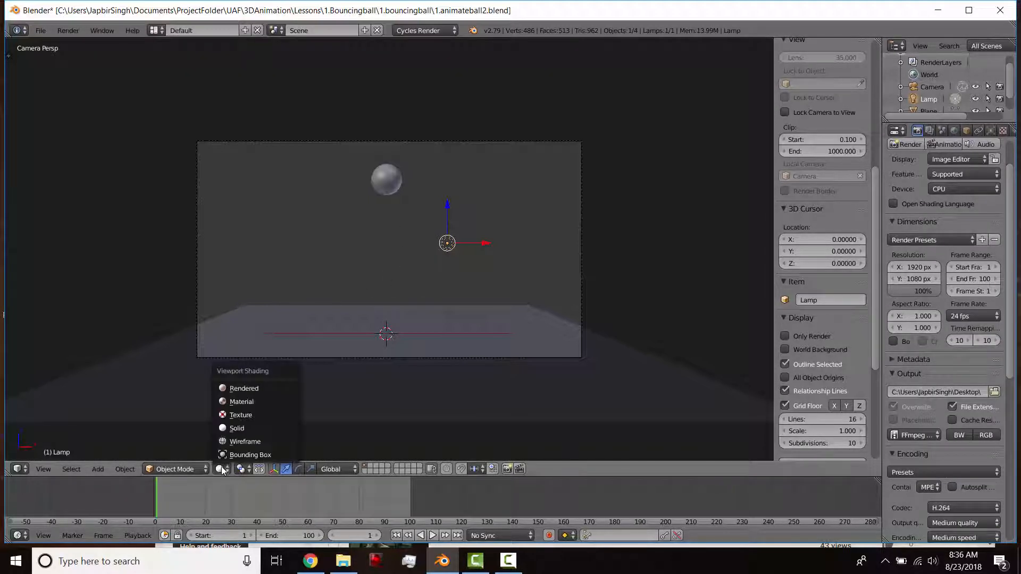
pyautogui.click(227, 388)
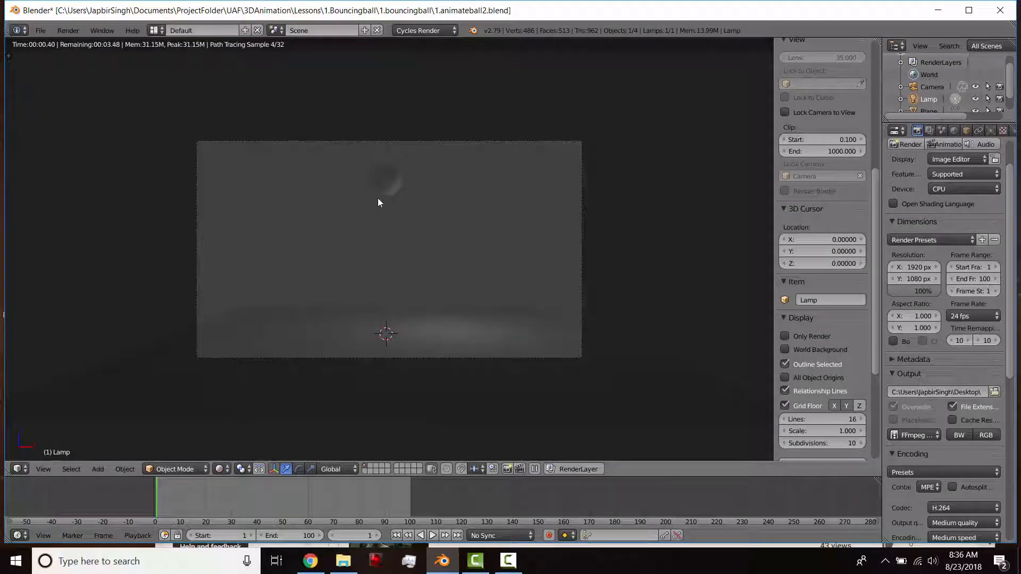
pyautogui.hotkey('shift', 'z')
pyautogui.hotkey('shift', 'z')
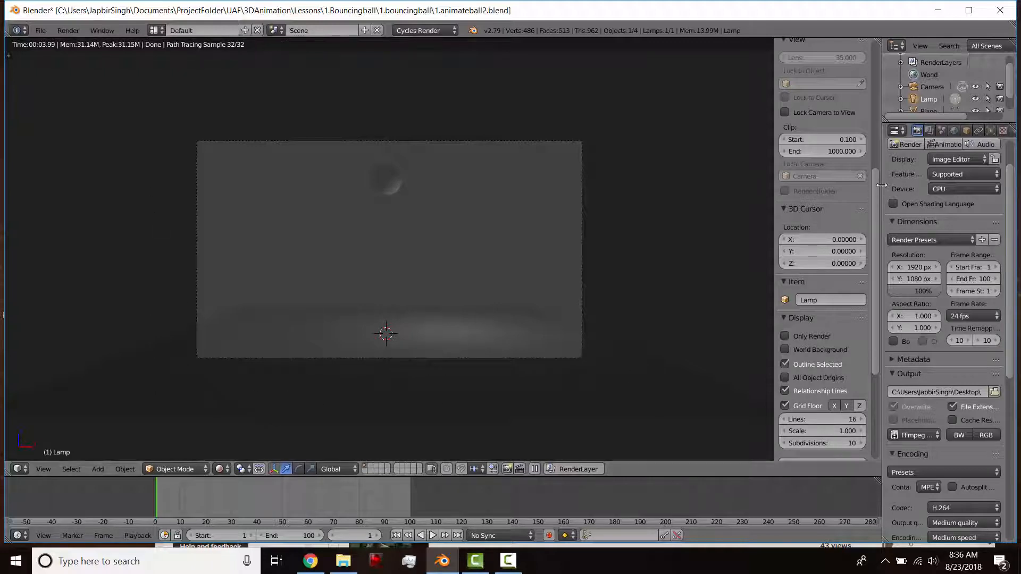
# - Enable Border in the render dimensions and return the viewport to solid shading
pyautogui.moveTo(879, 185); pyautogui.dragTo(846, 202)
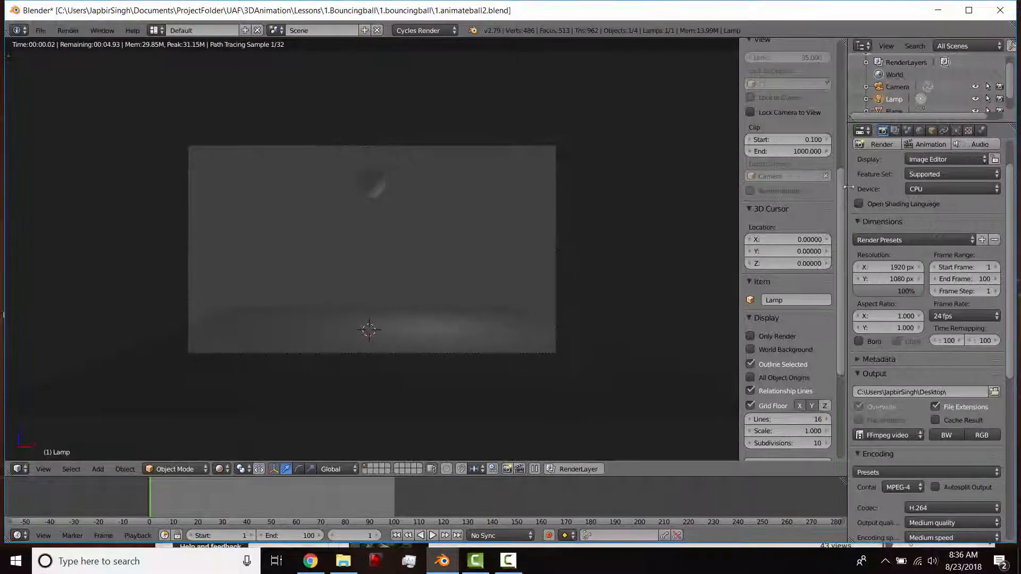
pyautogui.click(862, 340)
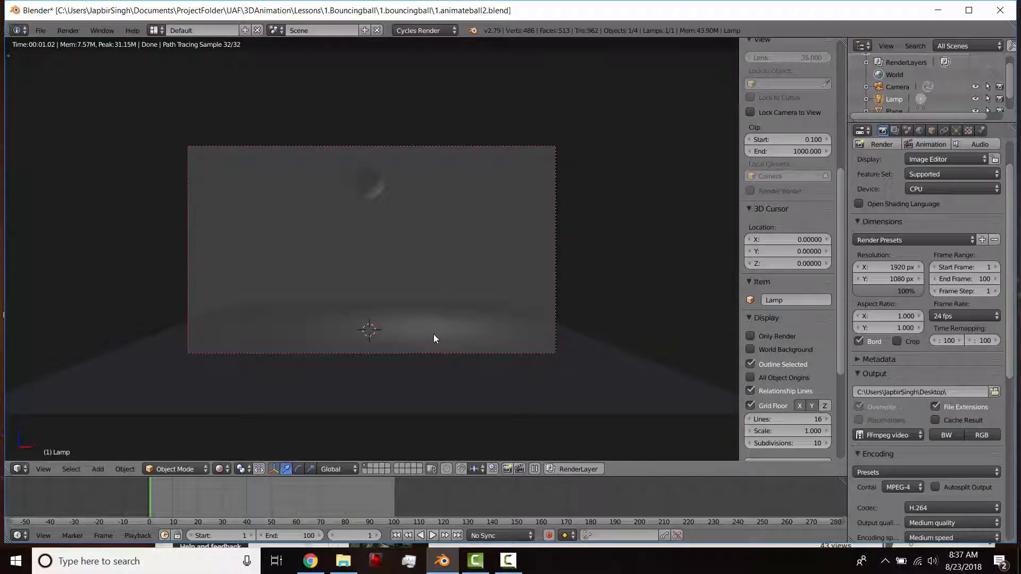
pyautogui.hotkey('shift', 'z')
# - Move to frame 72, where the ball is near the ground, and enlarge the ball in the camera view
pyautogui.moveTo(183, 502); pyautogui.dragTo(325, 514)
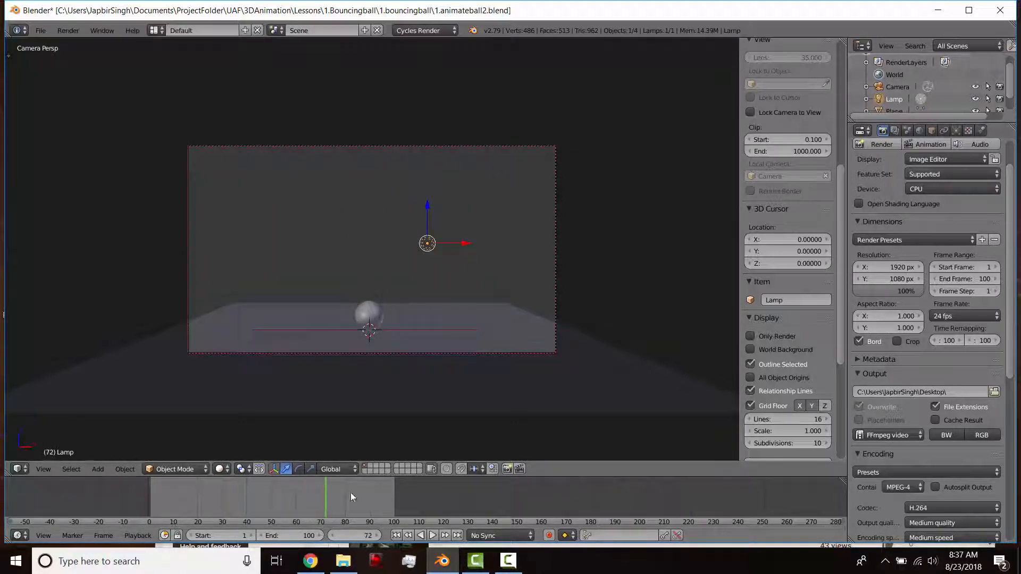
pyautogui.scroll(3, 379, 387)
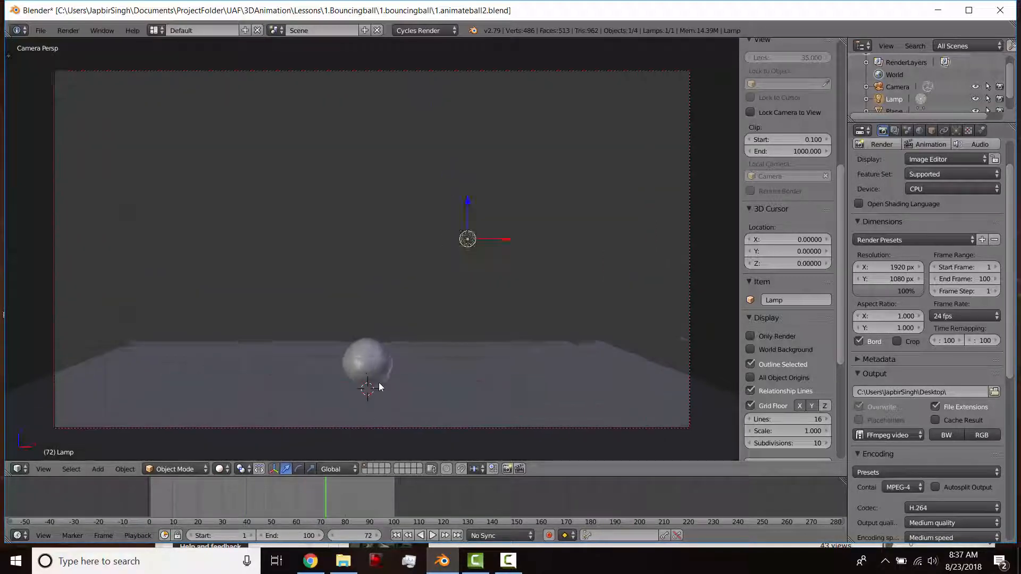
pyautogui.scroll(-1, 380, 383)
pyautogui.scroll(3, 384, 371)
pyautogui.scroll(-2, 384, 371)
pyautogui.scroll(2, 384, 372)
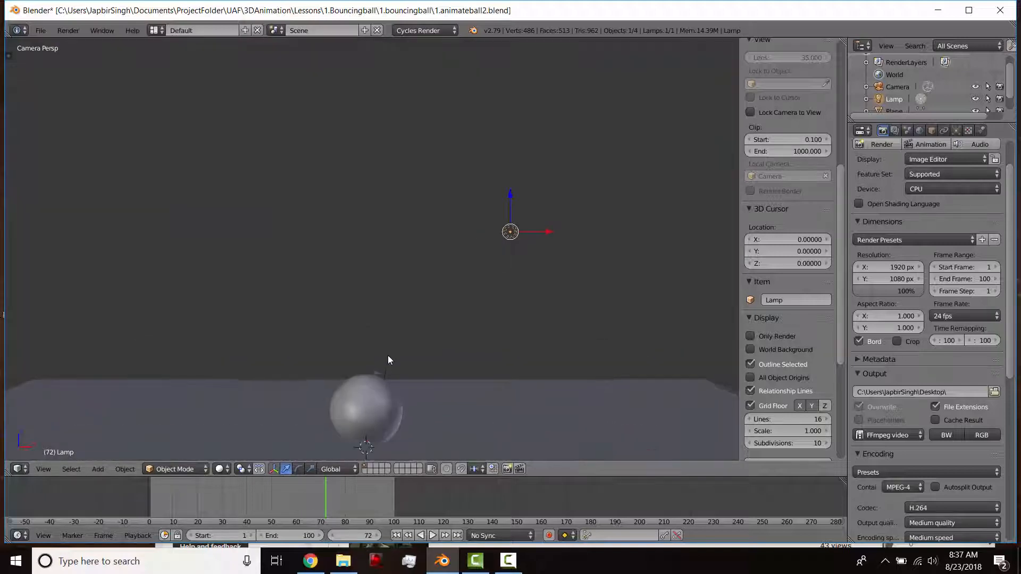
pyautogui.keyDown('shift'); pyautogui.moveTo(387, 356); pyautogui.dragTo(395, 291, button='middle'); pyautogui.keyUp('shift')
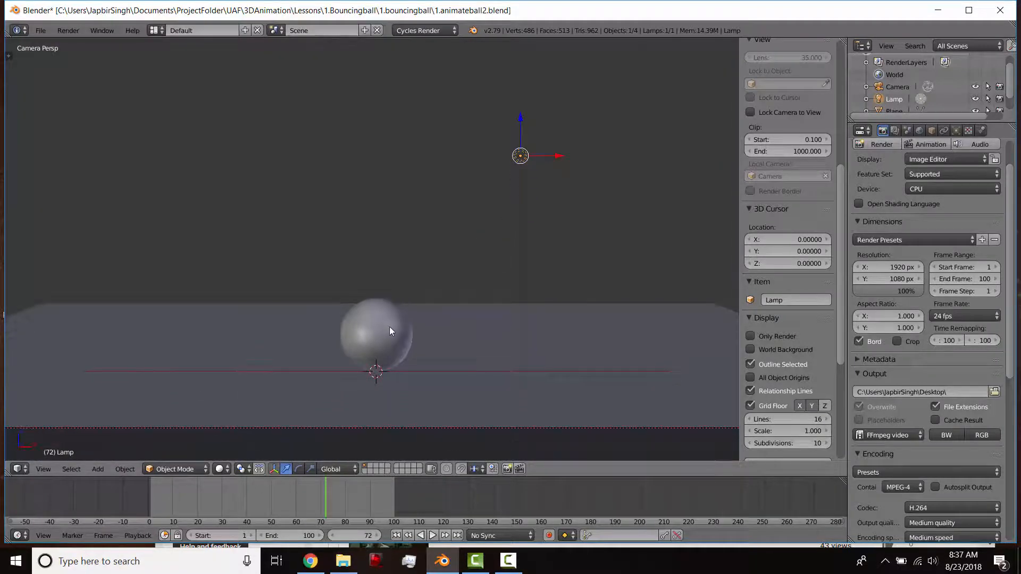
pyautogui.moveTo(389, 326)
pyautogui.keyDown('shift'); pyautogui.mouseDown(button='middle')
pyautogui.moveTo(398, 279)
pyautogui.moveTo(399, 315)
pyautogui.moveTo(400, 141)
pyautogui.mouseUp(button='middle'); pyautogui.keyUp('shift')
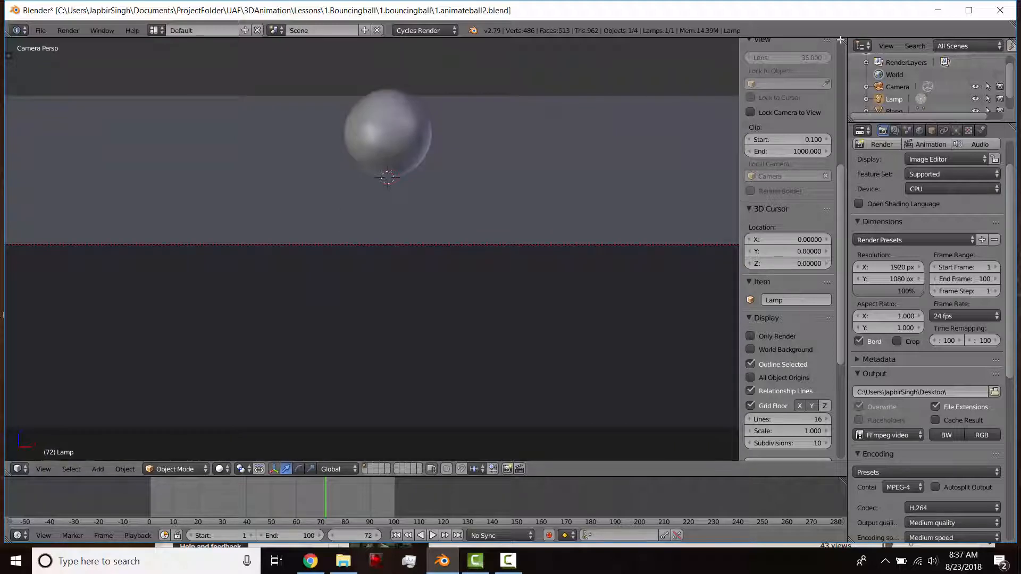
# - Split the 3D view into two stacked areas and change the lower one to the Node Editor
pyautogui.moveTo(843, 40); pyautogui.dragTo(814, 239)
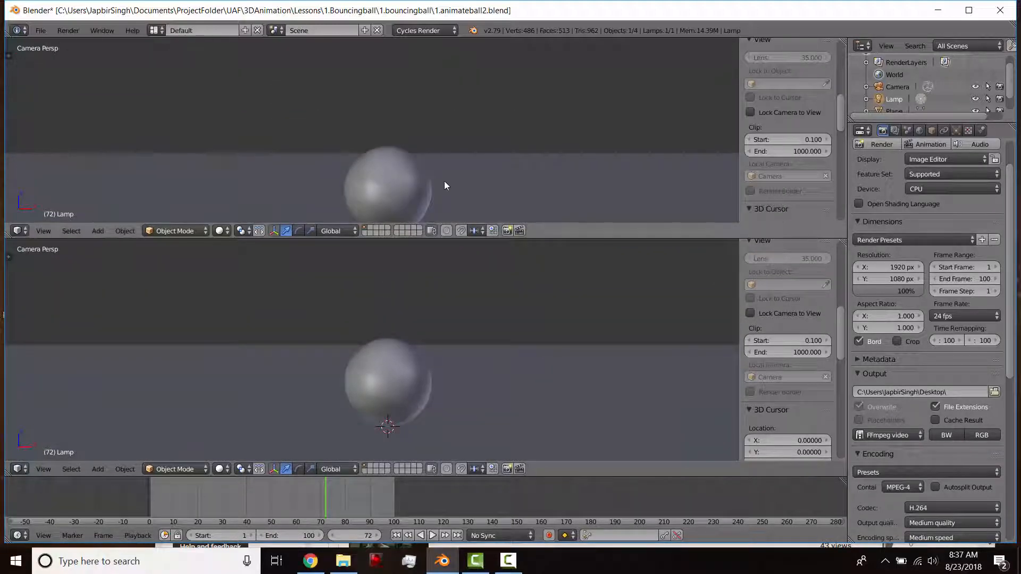
pyautogui.keyDown('shift'); pyautogui.moveTo(444, 180); pyautogui.dragTo(476, 139, button='middle'); pyautogui.keyUp('shift')
pyautogui.scroll(2, 466, 133)
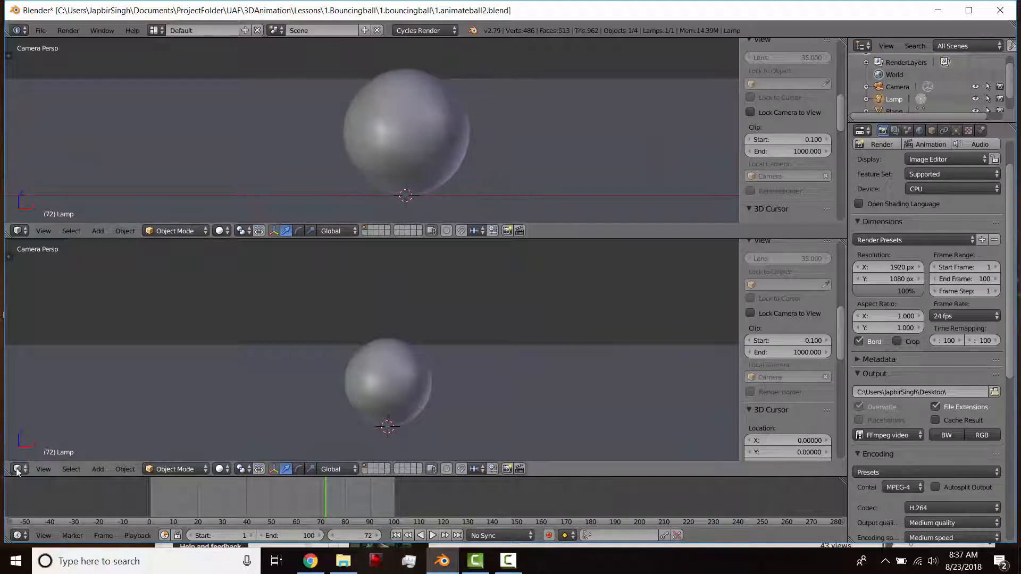
pyautogui.click(17, 469)
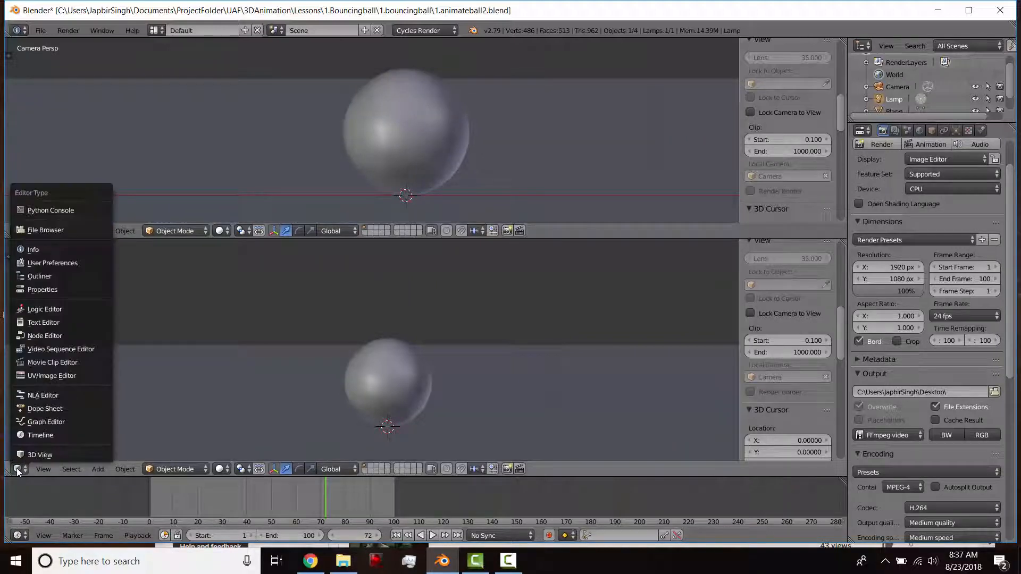
pyautogui.click(37, 336)
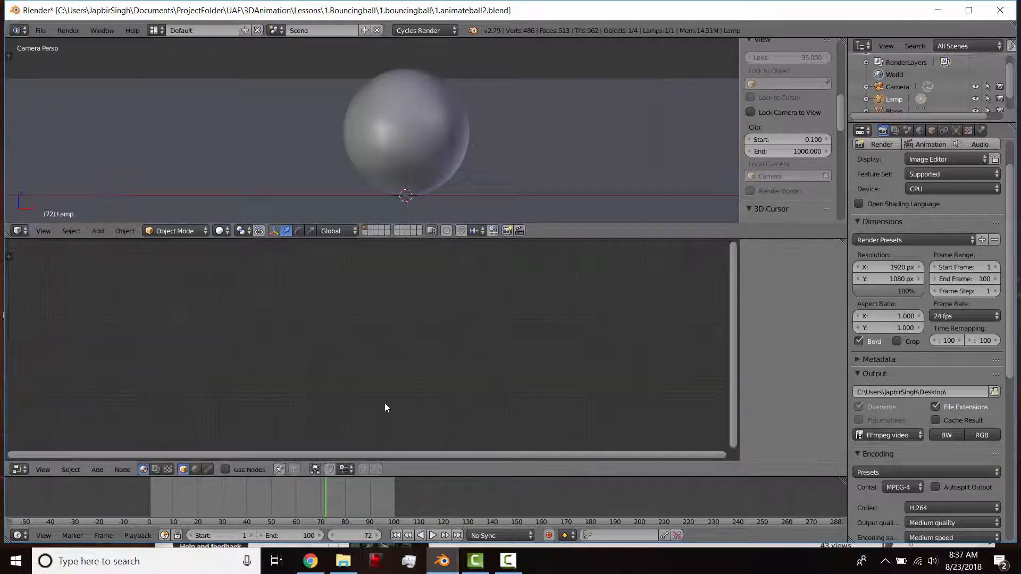
# - Start the Screencast Keys display and hide the sidebars of both the Node Editor and the 3D view
pyautogui.press('n')
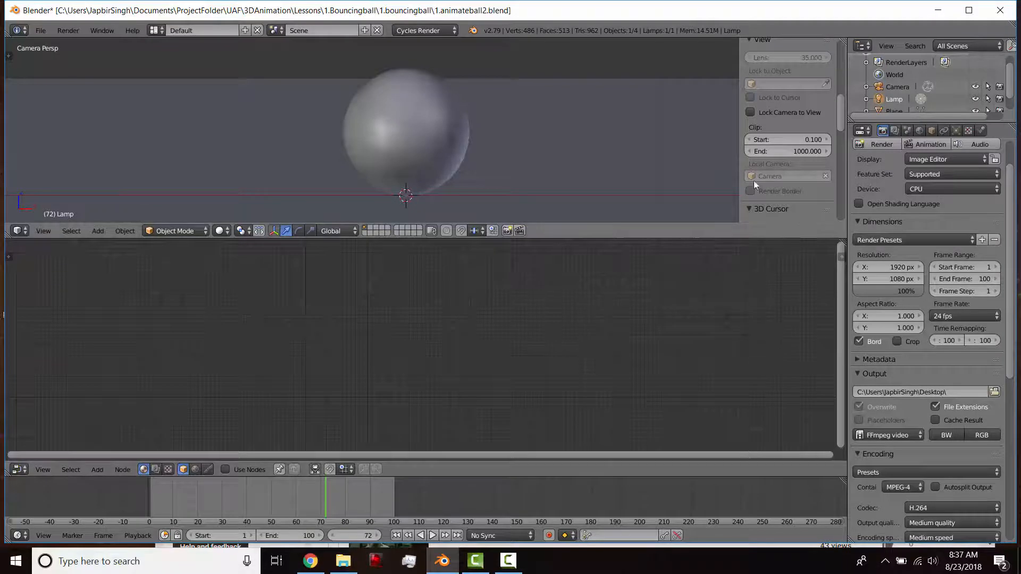
pyautogui.press('n')
pyautogui.press('n')
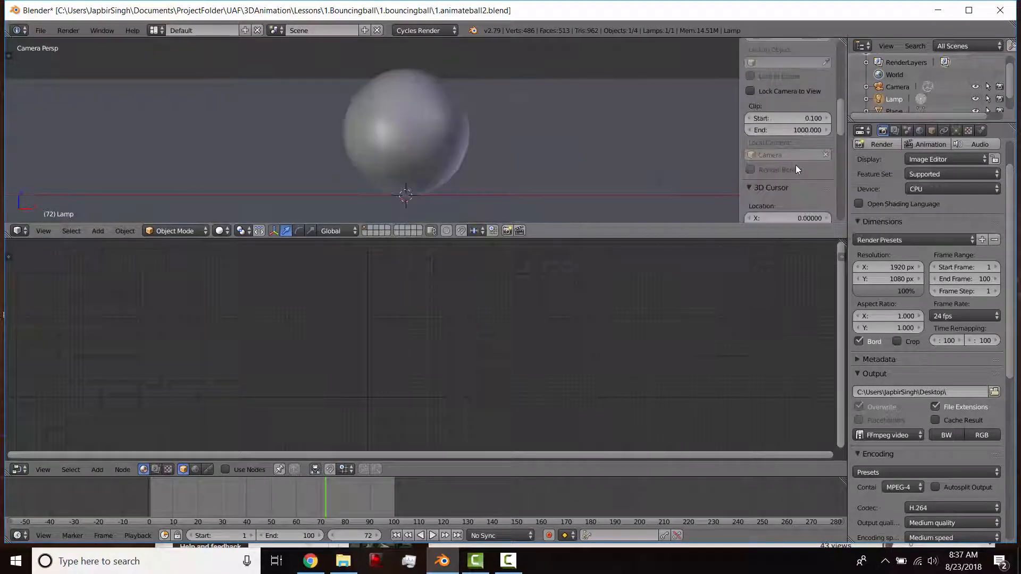
pyautogui.scroll(-5, 795, 165)
pyautogui.click(774, 211)
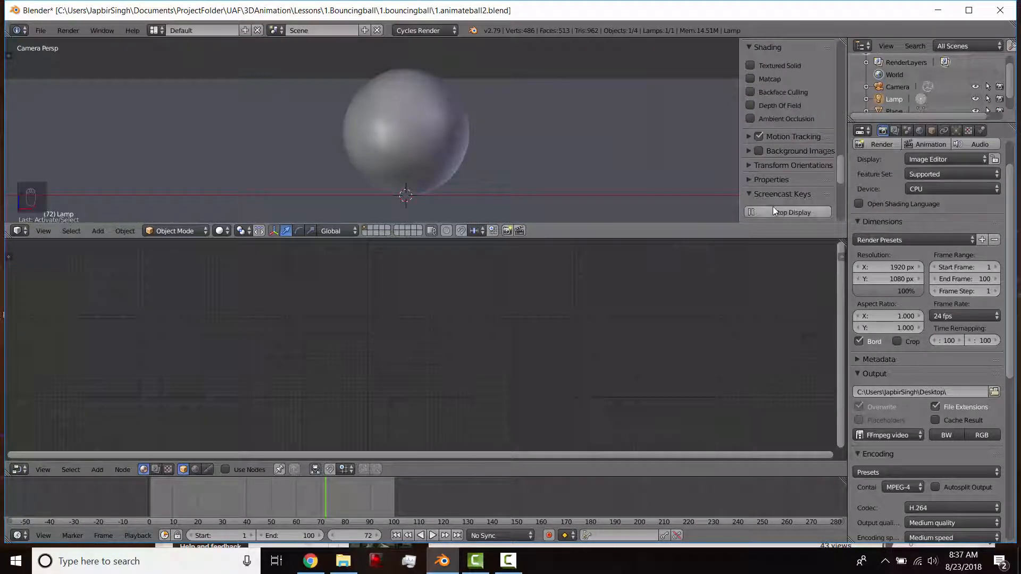
pyautogui.press('n')
pyautogui.scroll(-1, 703, 152)
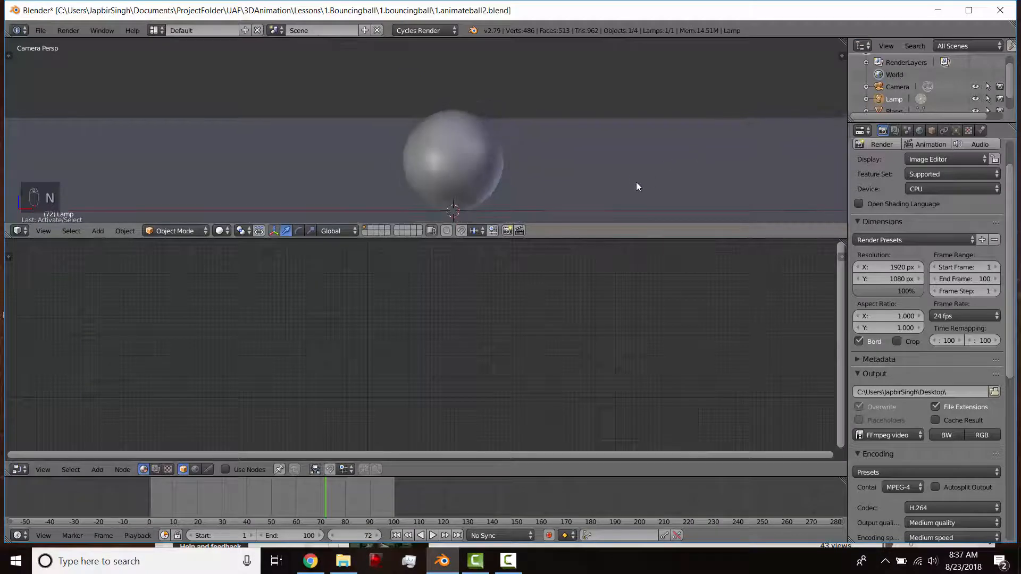
pyautogui.keyDown('shift'); pyautogui.moveTo(626, 165); pyautogui.dragTo(579, 150, button='middle'); pyautogui.keyUp('shift')
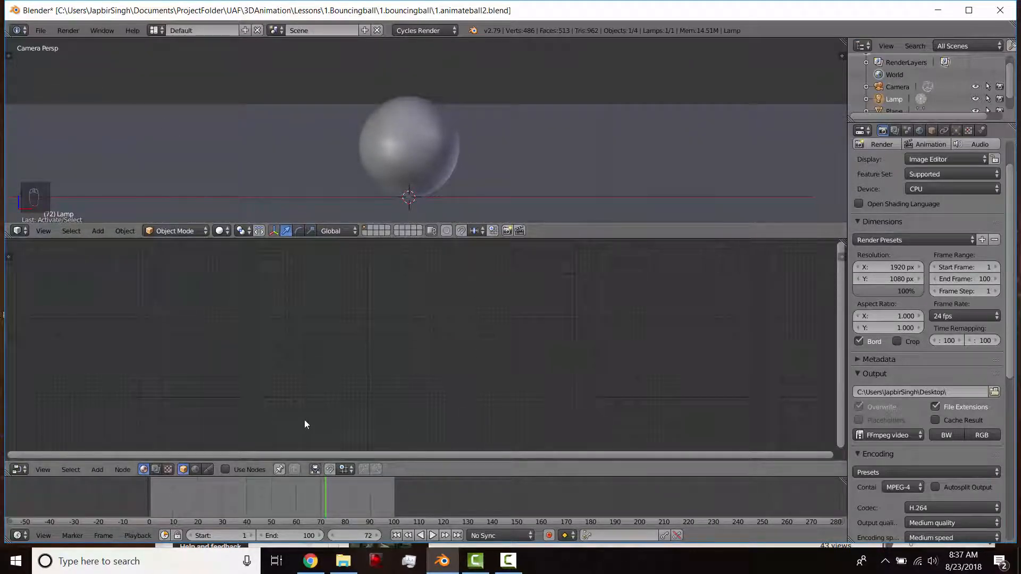
# - Find and enable the Node Wrangler add-on in the user preferences, save the user settings and close the preferences
pyautogui.click(39, 30)
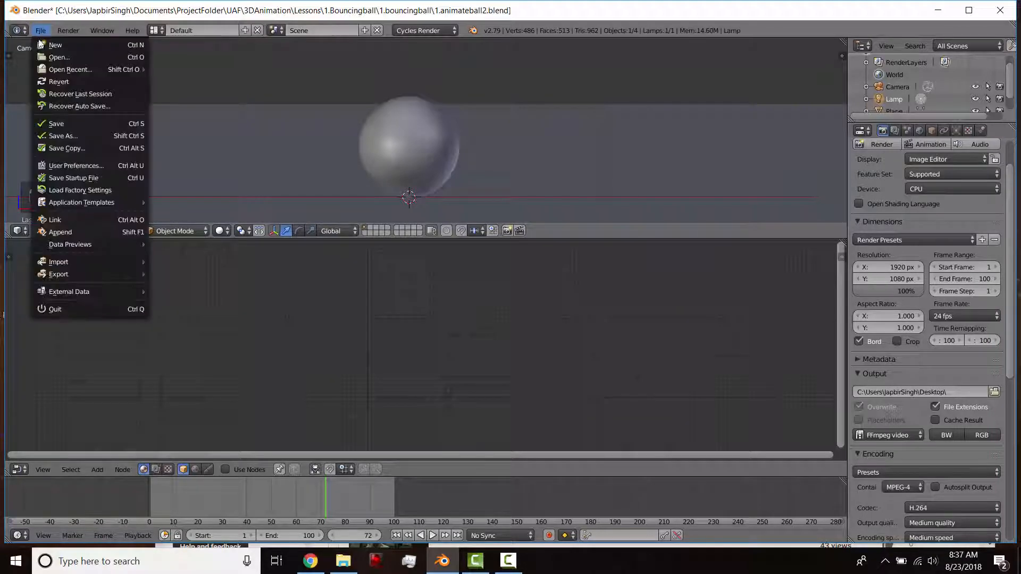
pyautogui.click(59, 165)
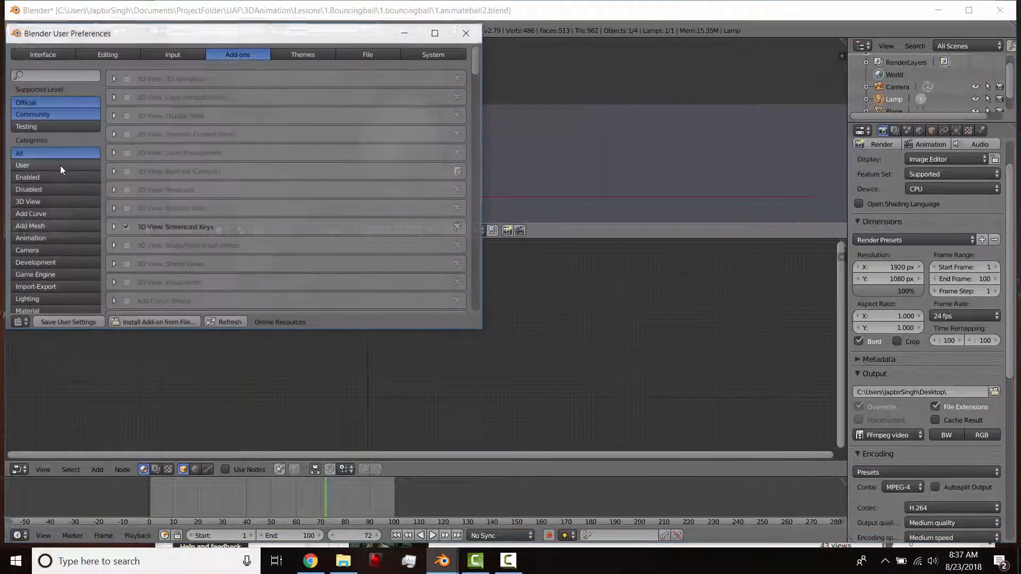
pyautogui.click(187, 56)
pyautogui.click(227, 53)
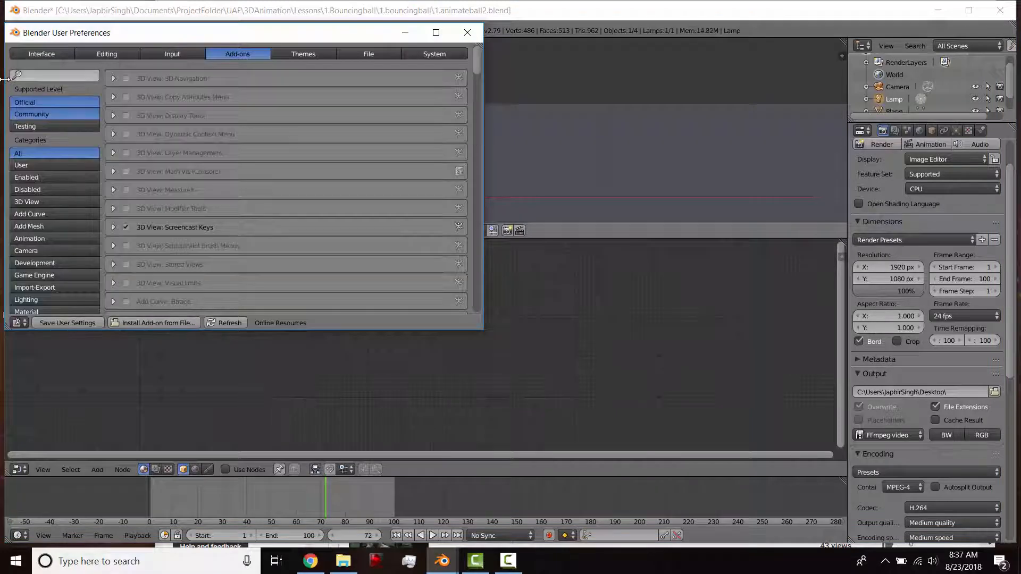
pyautogui.click(41, 76)
pyautogui.write('node')
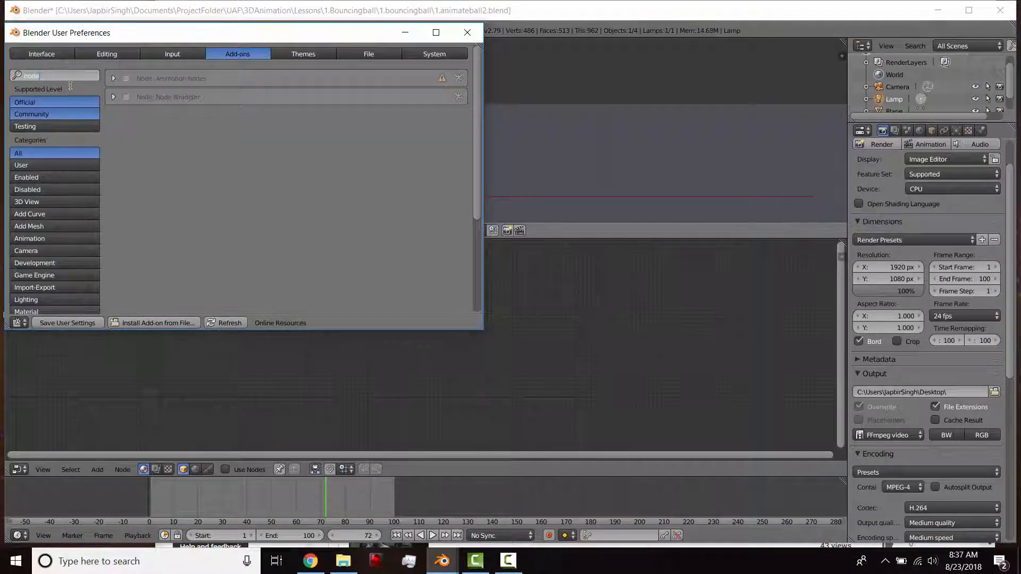
pyautogui.click(124, 98)
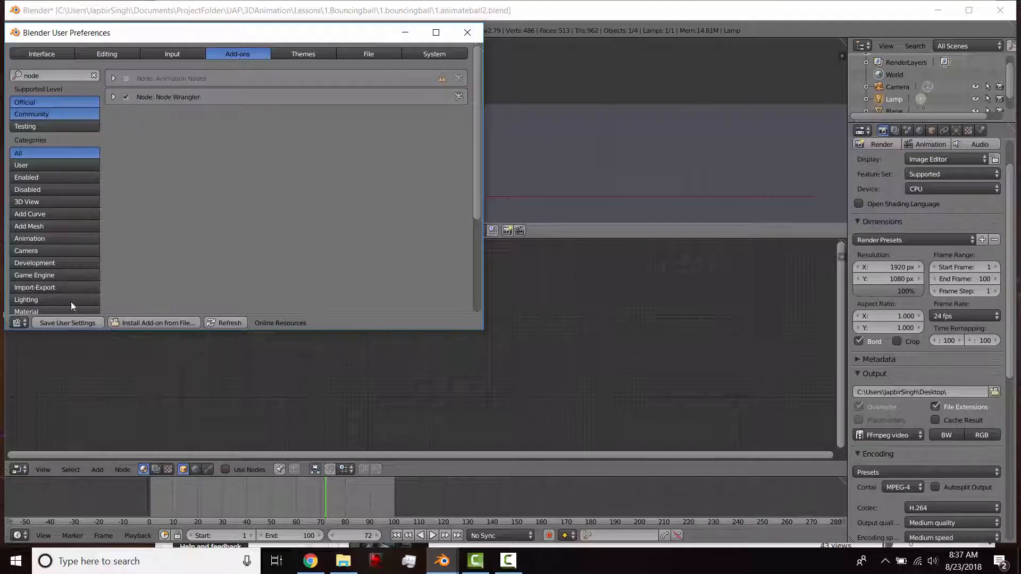
pyautogui.click(75, 323)
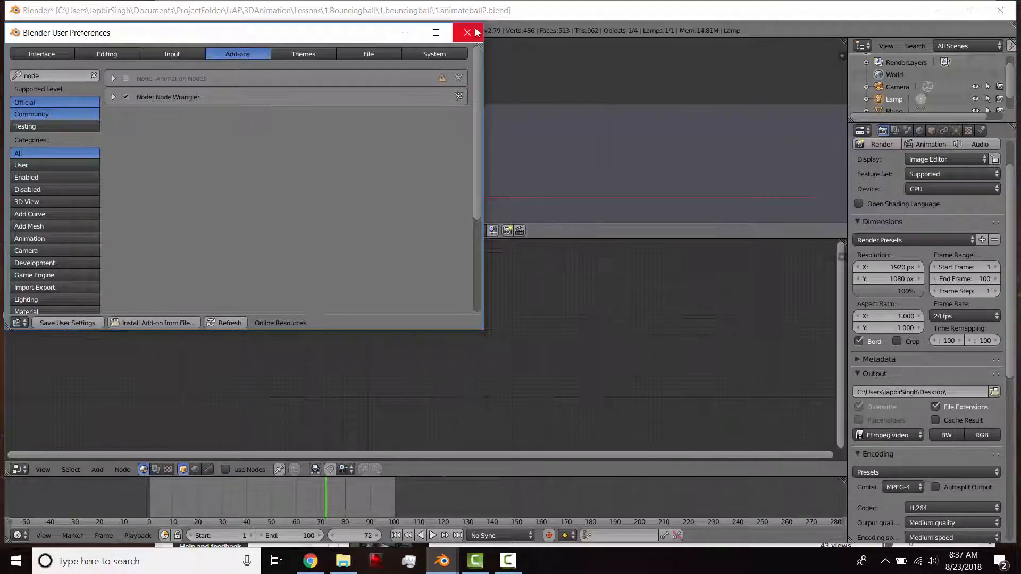
pyautogui.click(477, 32)
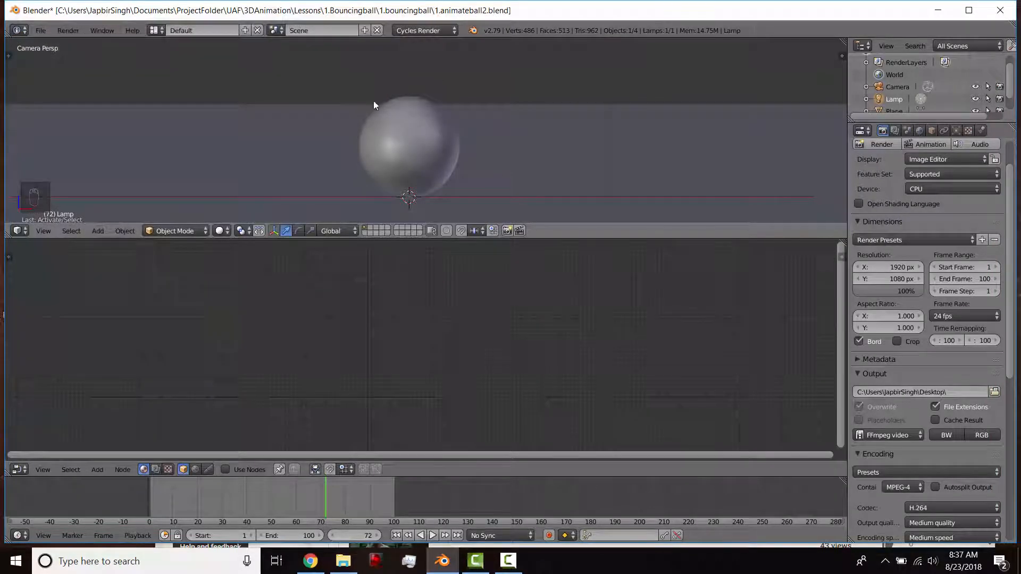
# - Select the ball and add a new material to it, with the material properties shown
pyautogui.rightClick(431, 142)
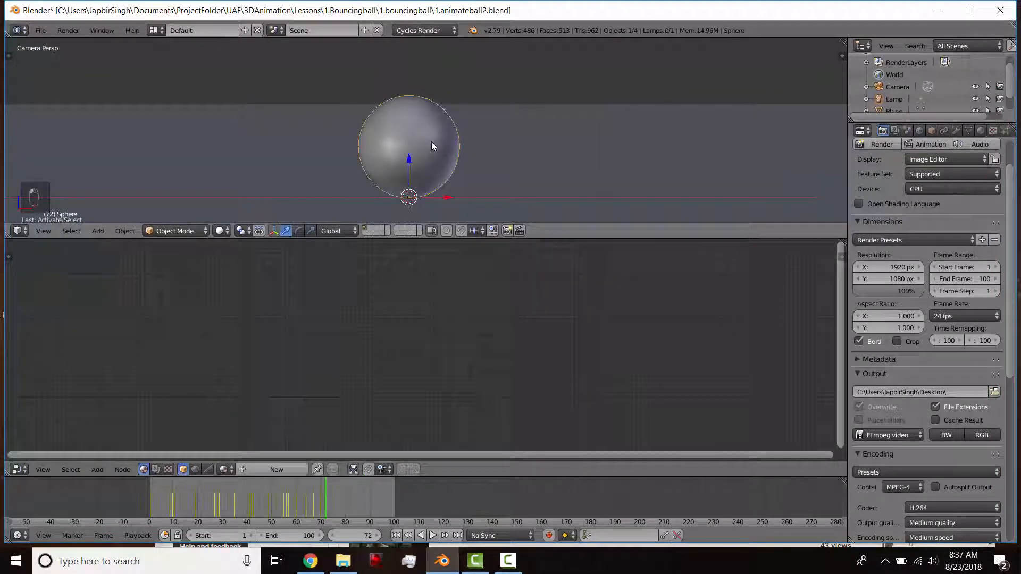
pyautogui.click(981, 131)
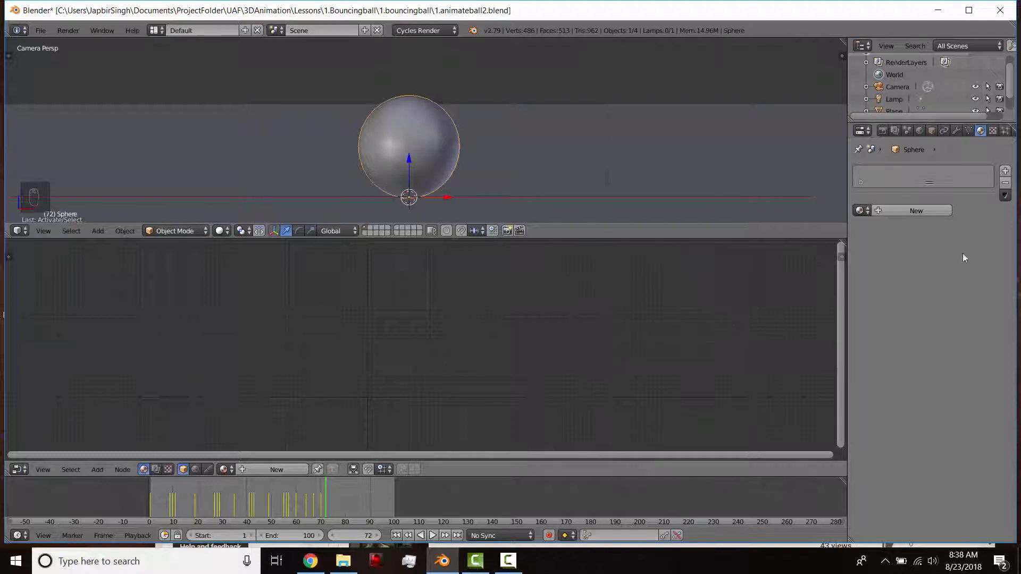
pyautogui.click(283, 469)
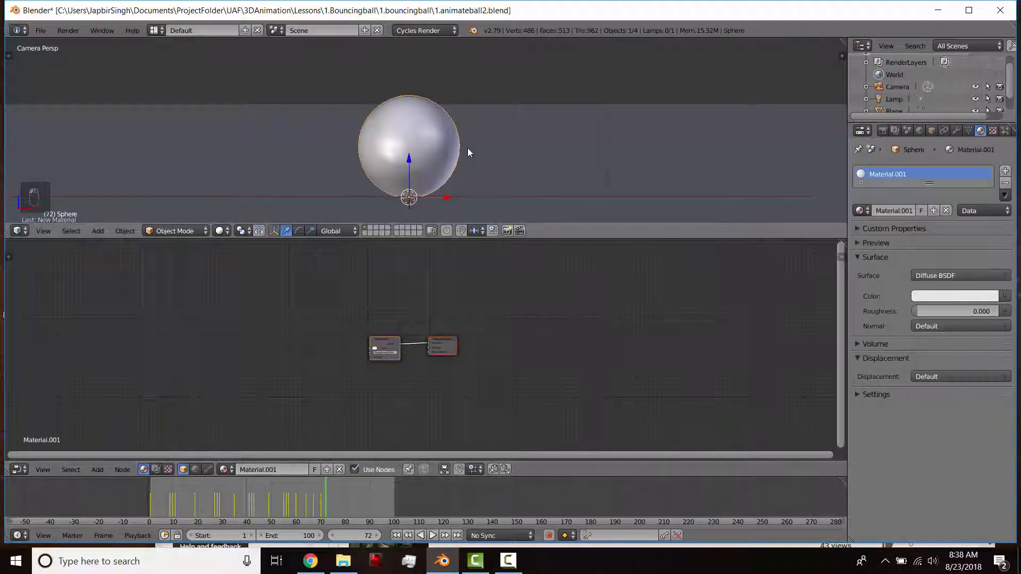
# - Switch the camera view to Rendered shading to preview the ball's material
pyautogui.hotkey('shift', 'z')
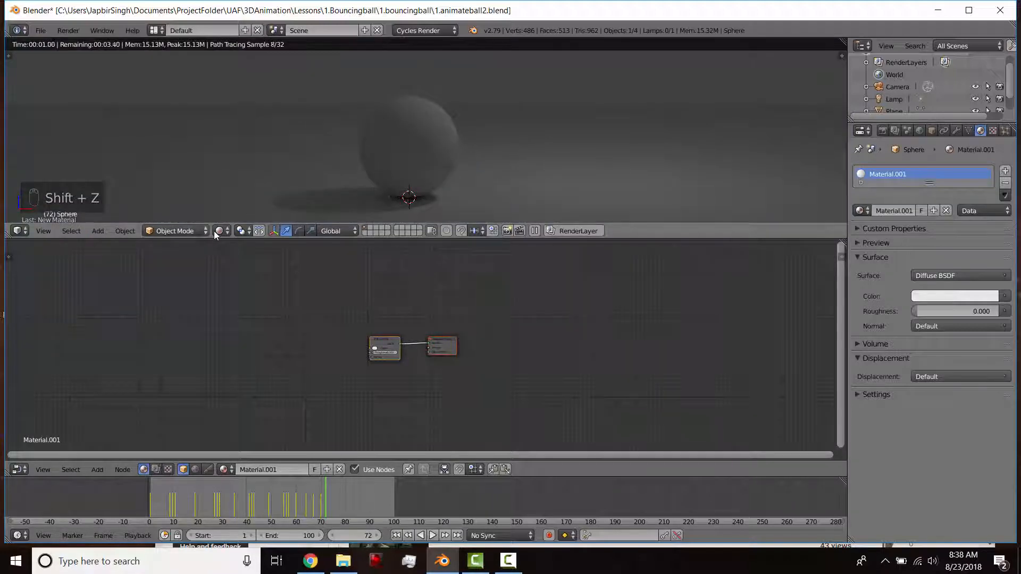
pyautogui.click(221, 231)
pyautogui.click(243, 150)
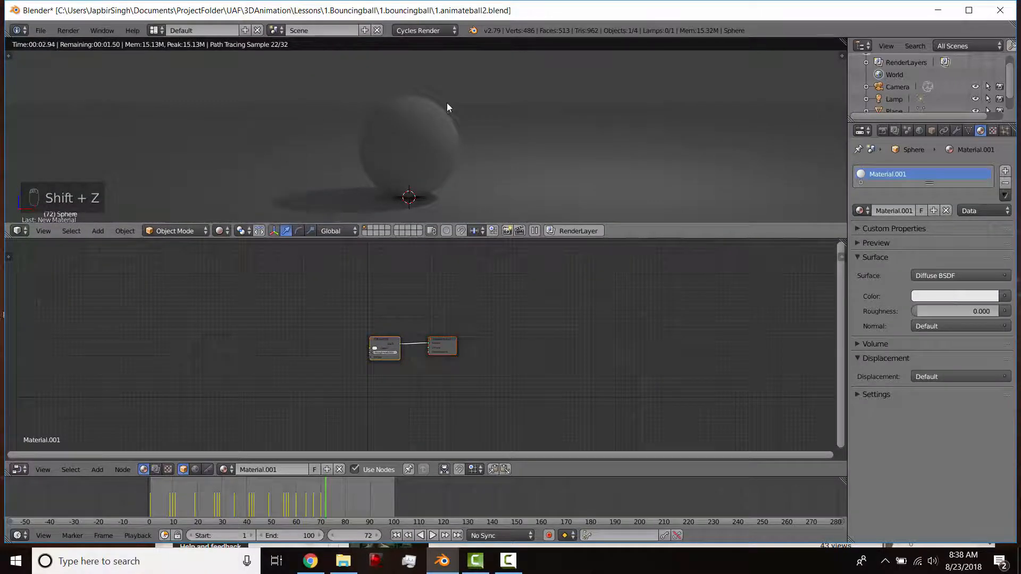
pyautogui.scroll(1, 406, 187)
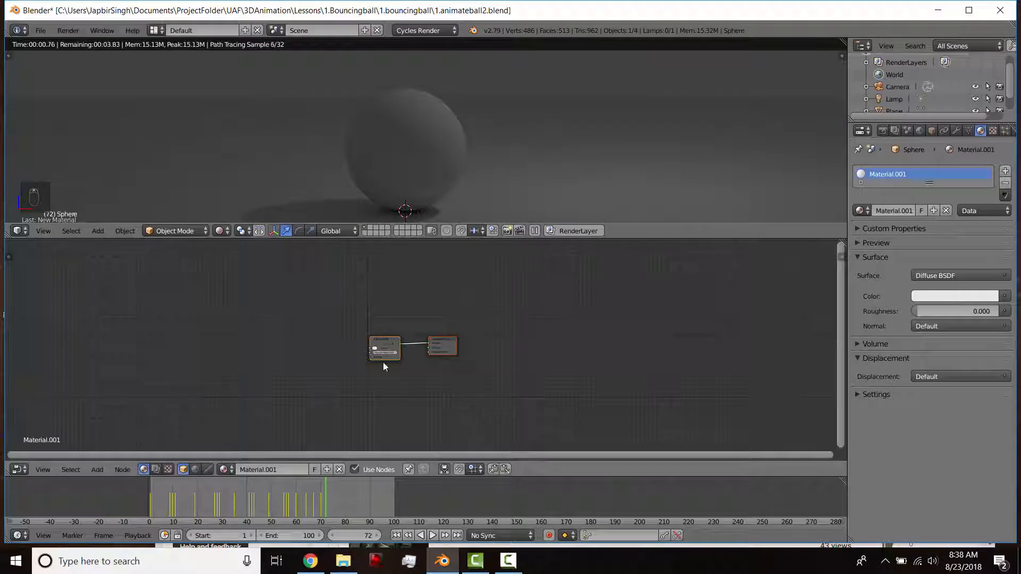
# - Change the Diffuse BSDF node's color to green
pyautogui.scroll(2, 382, 366)
pyautogui.click(357, 349)
pyautogui.click(366, 276)
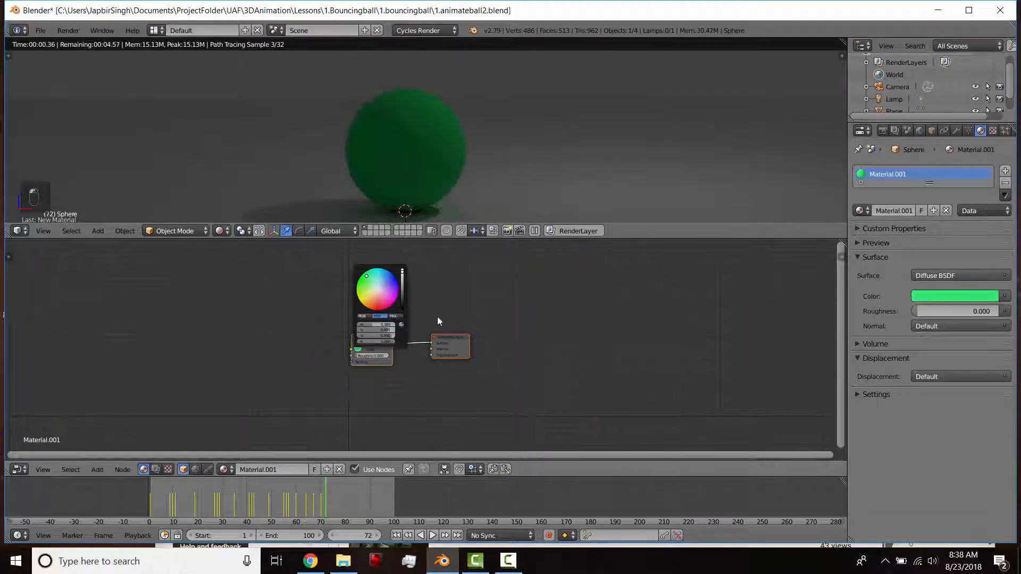
pyautogui.moveTo(446, 297); pyautogui.dragTo(490, 280, button='middle')
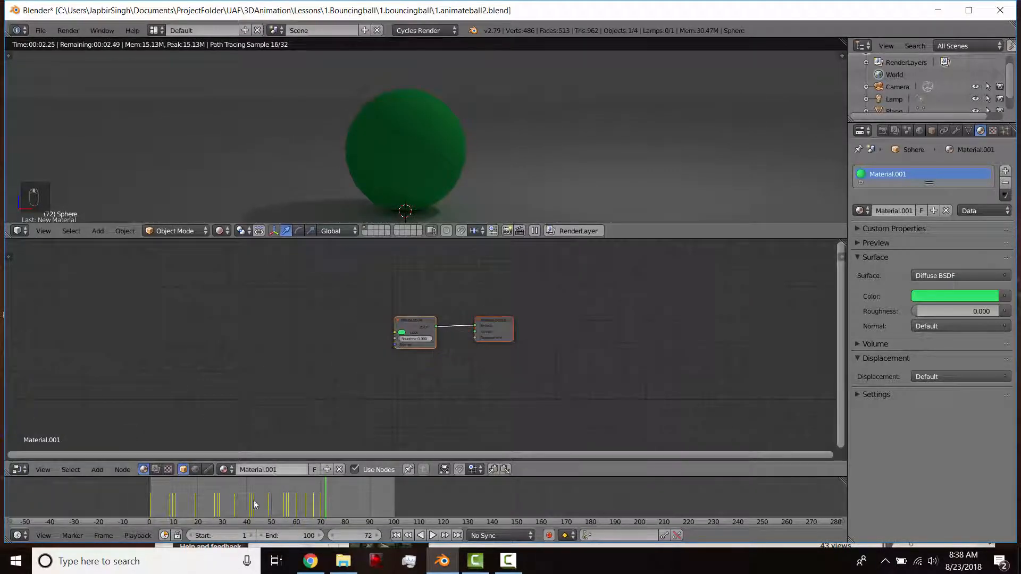
# - Scrub the animation back to frame 10, step a few frames forward and jump to the end frame 100
pyautogui.moveTo(239, 497); pyautogui.dragTo(174, 487)
pyautogui.scroll(2, 424, 352)
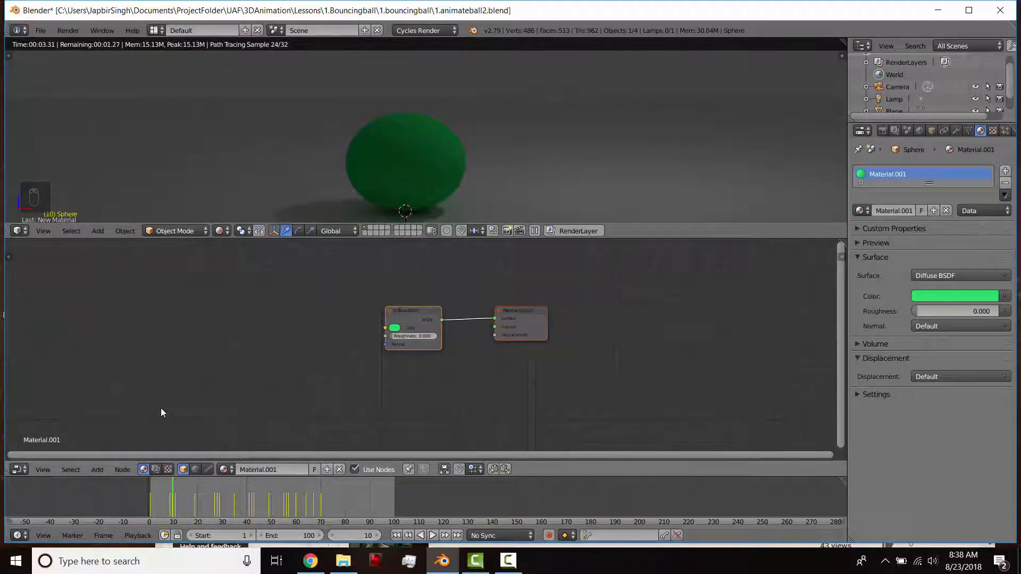
pyautogui.press('Right')
pyautogui.press('Right')
pyautogui.press('Right')
pyautogui.hotkey('shift', 'Right')
# - Replace the Diffuse BSDF node with a Principled BSDF and connect its BSDF output to the Material Output's Surface input
pyautogui.click(414, 318)
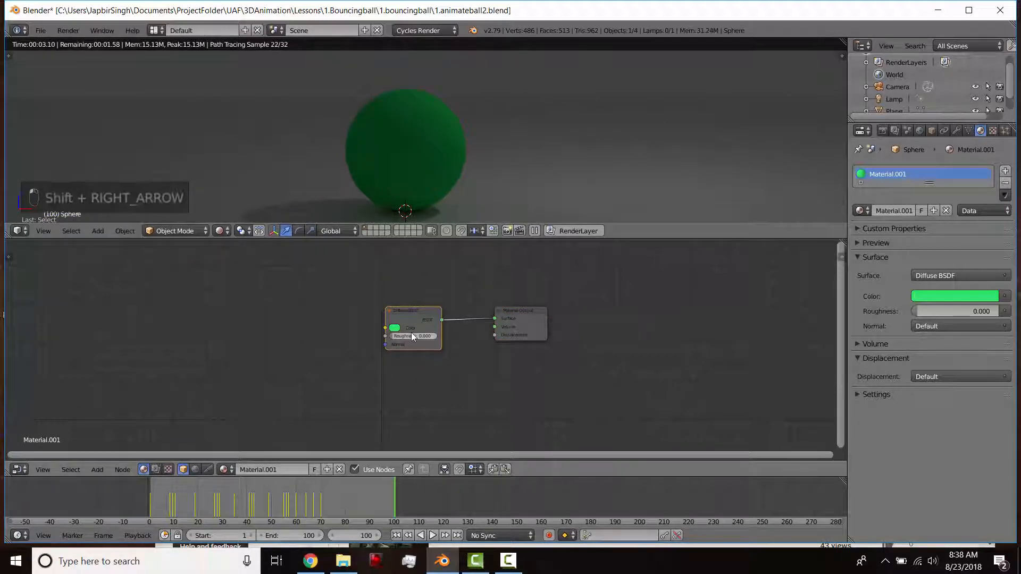
pyautogui.press('x')
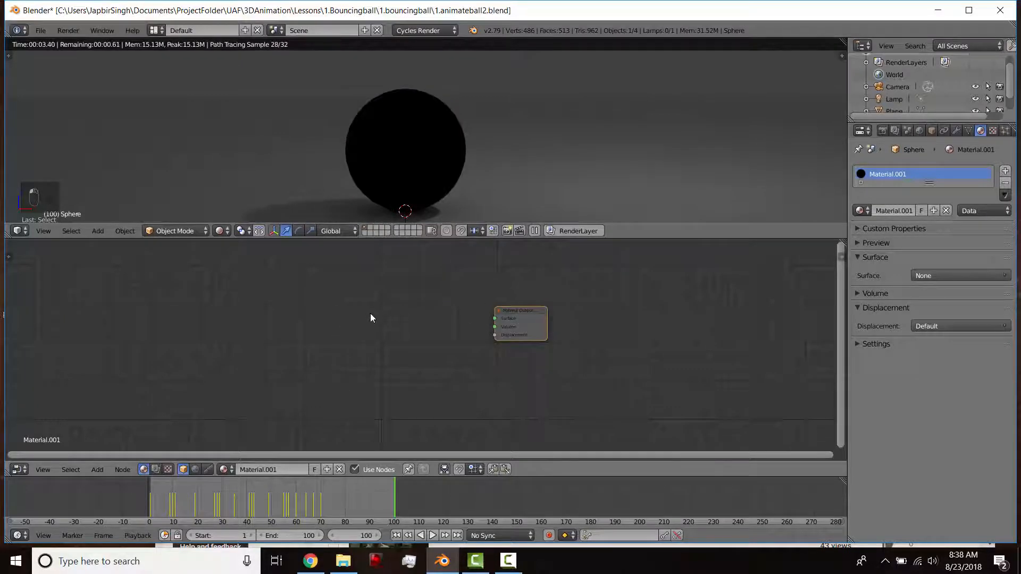
pyautogui.hotkey('shift', 'a')
pyautogui.moveTo(359, 277)
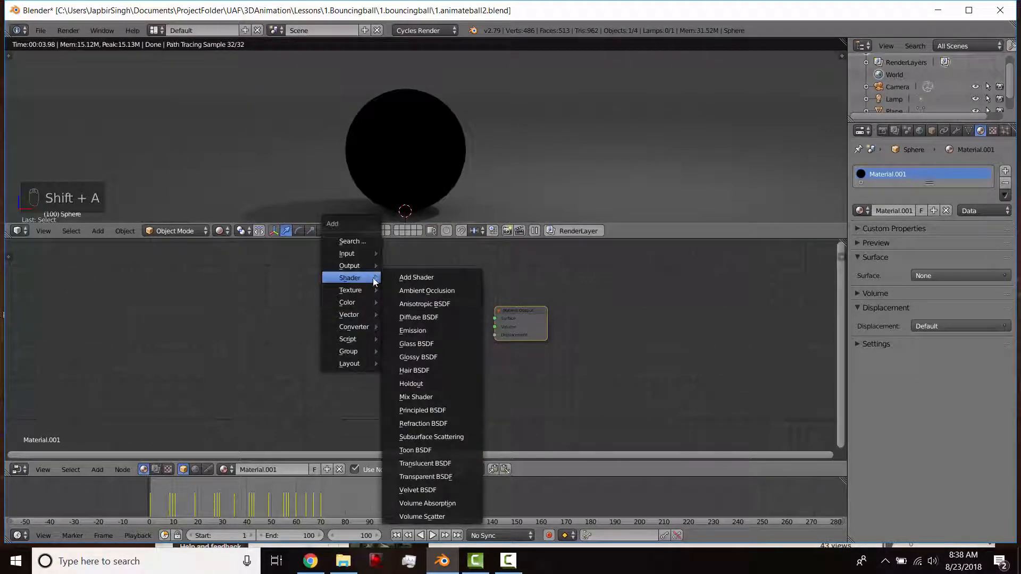
pyautogui.click(418, 408)
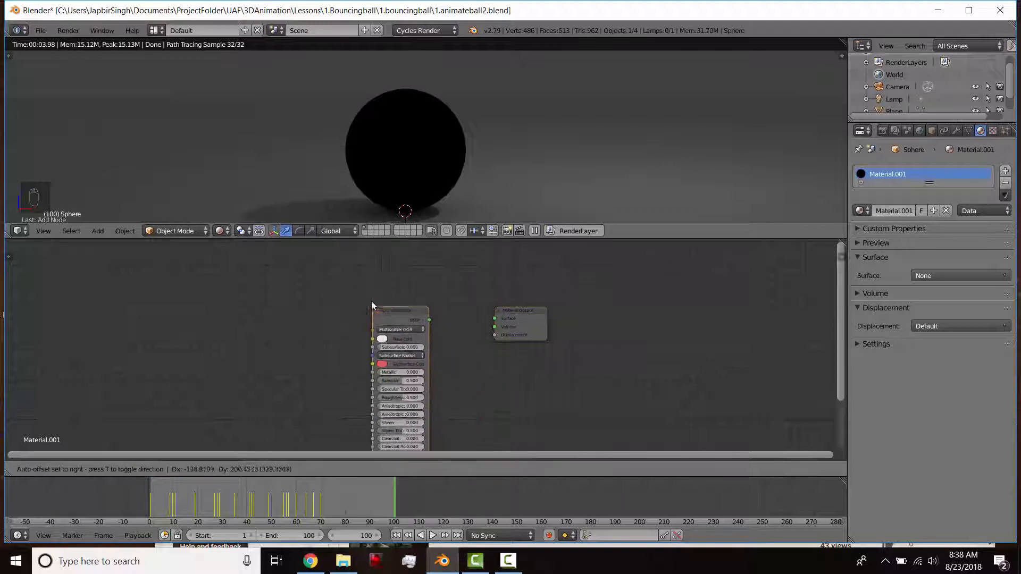
pyautogui.click(369, 274)
pyautogui.moveTo(426, 286); pyautogui.dragTo(436, 292)
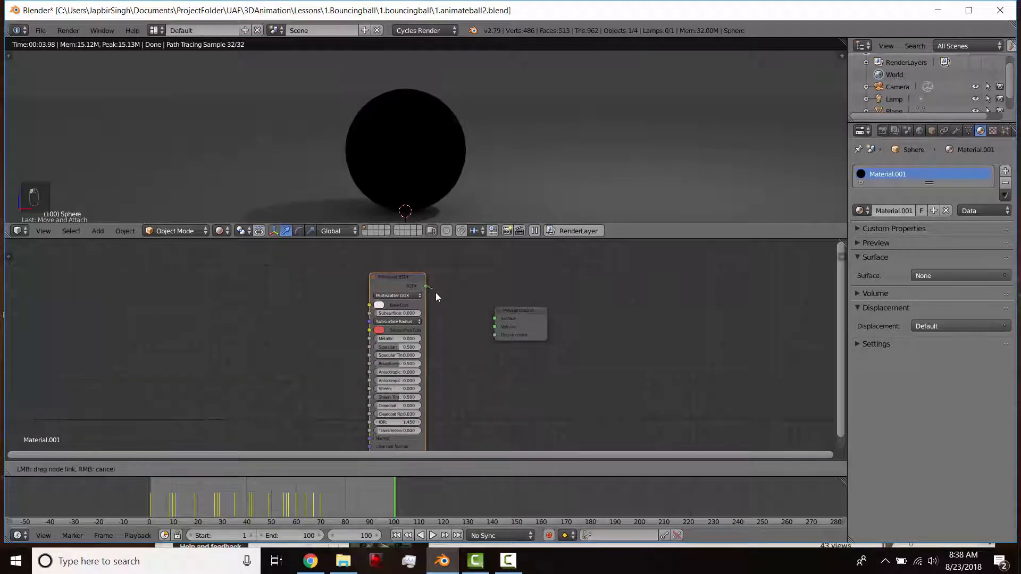
pyautogui.moveTo(492, 317); pyautogui.dragTo(495, 318)
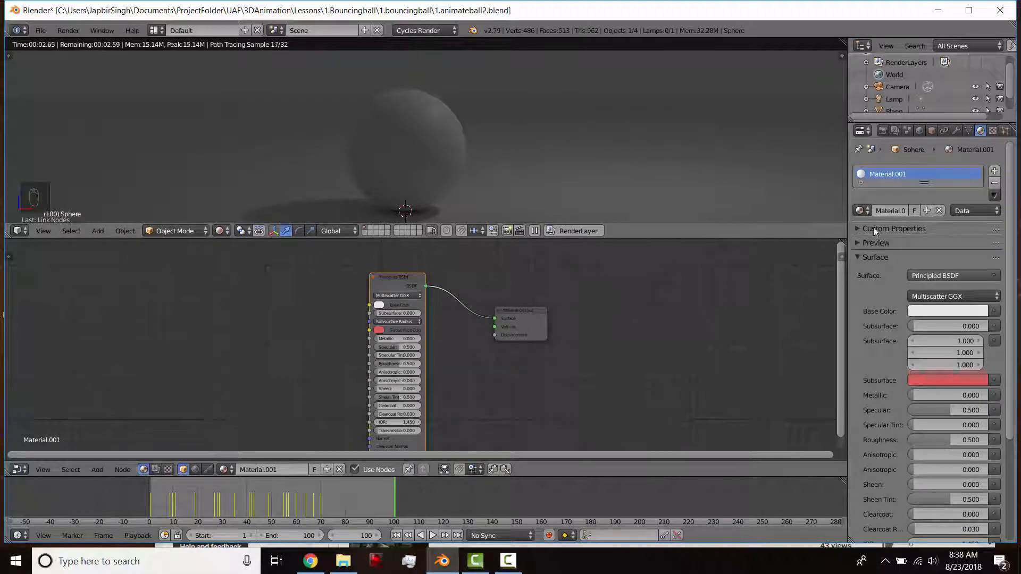
# - Show the material preview and set the Principled BSDF's base color to red
pyautogui.click(858, 242)
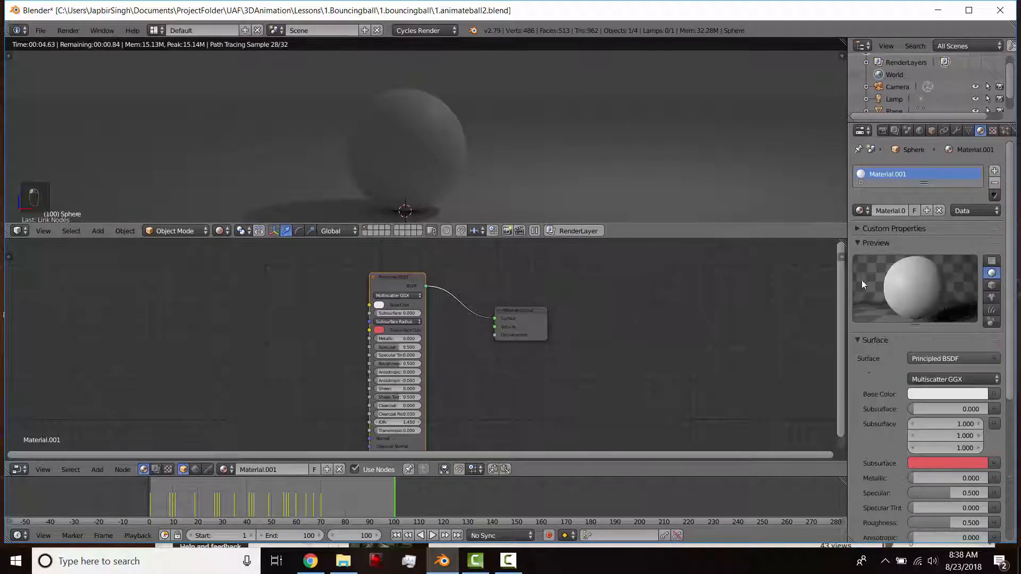
pyautogui.click(378, 304)
pyautogui.click(407, 245)
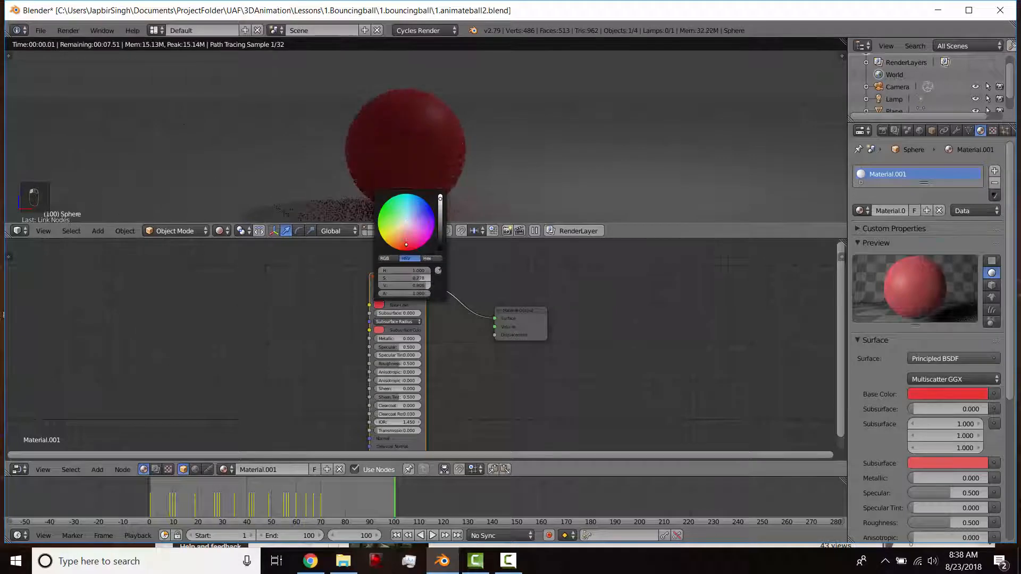
pyautogui.moveTo(440, 210)
pyautogui.mouseDown()
pyautogui.moveTo(440, 200)
pyautogui.moveTo(440, 224)
pyautogui.moveTo(441, 197)
pyautogui.mouseUp()
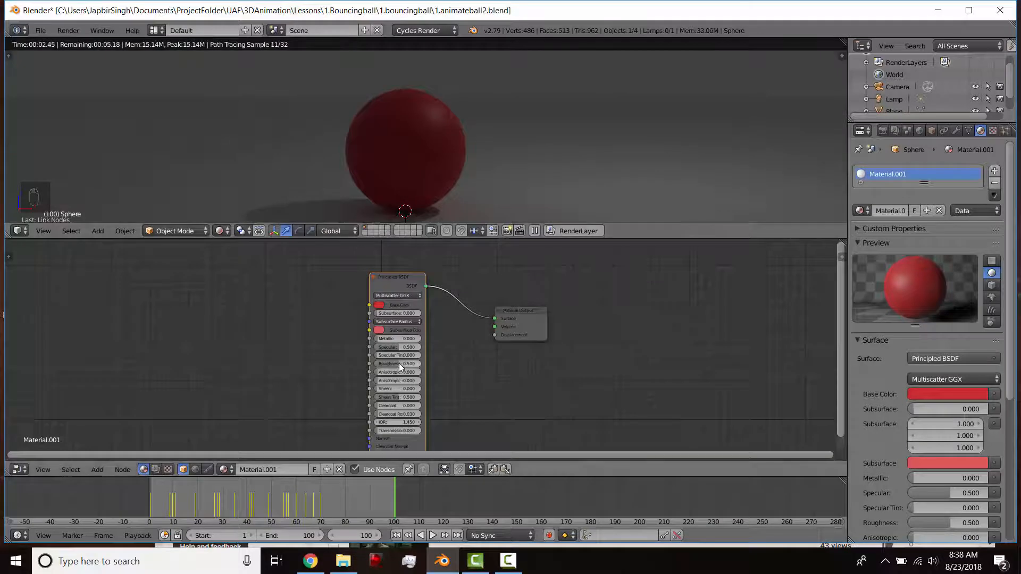
# - Compare the Principled BSDF's roughness at 0 and 1, and settle on 0.498
pyautogui.moveTo(439, 347); pyautogui.dragTo(441, 338, button='middle')
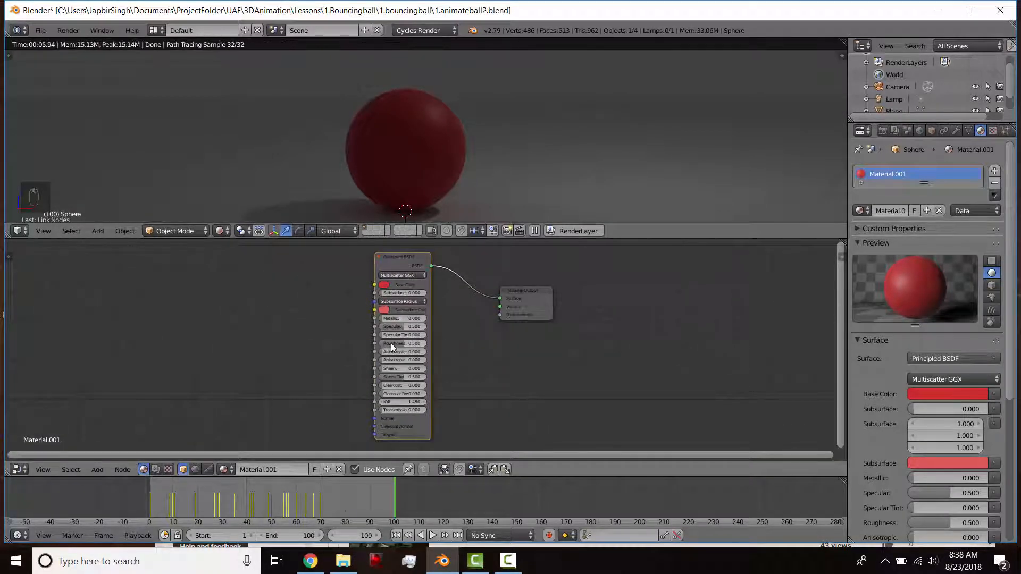
pyautogui.moveTo(404, 344); pyautogui.dragTo(376, 344)
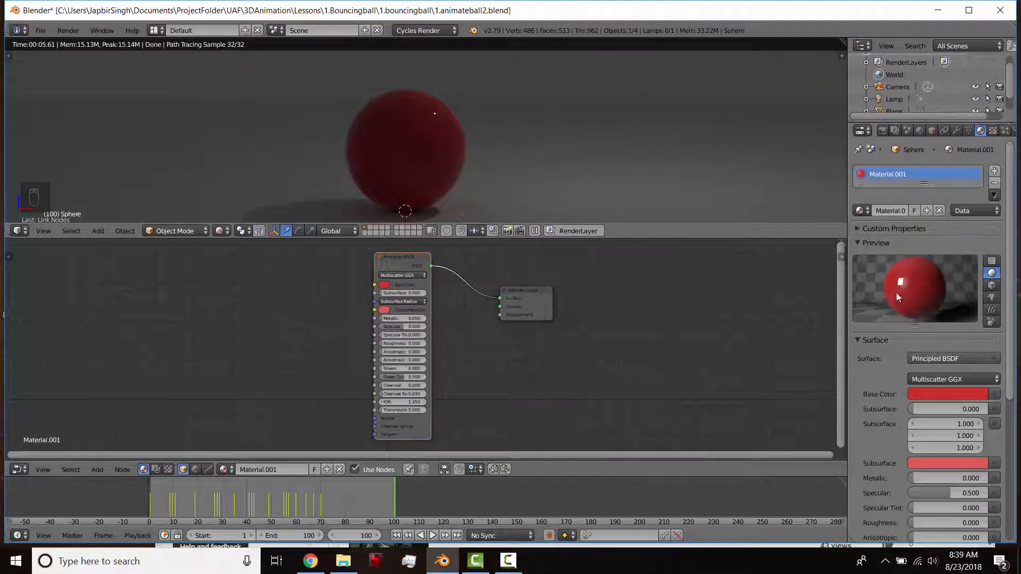
pyautogui.moveTo(396, 344); pyautogui.dragTo(513, 343)
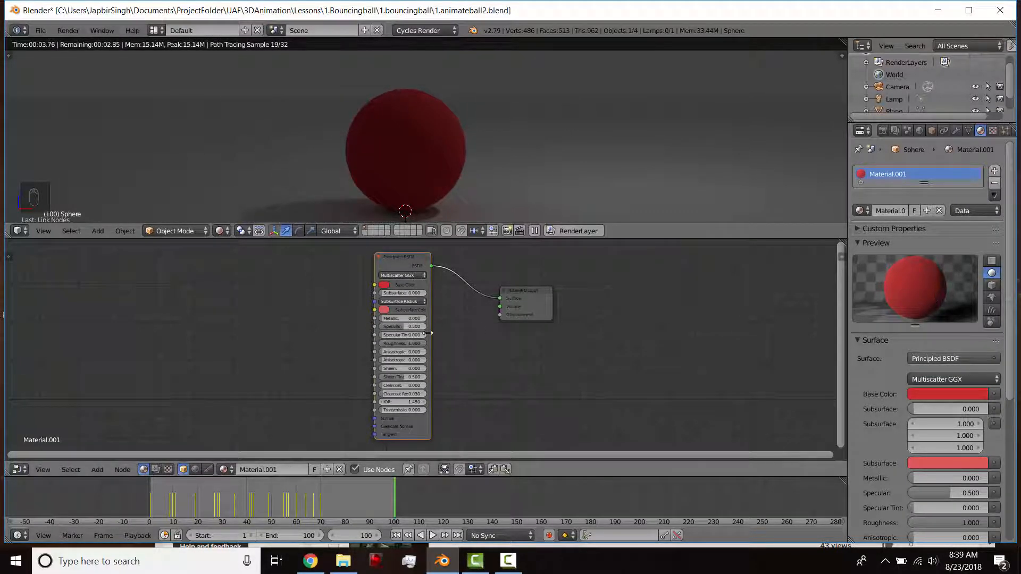
pyautogui.moveTo(419, 345); pyautogui.dragTo(307, 344)
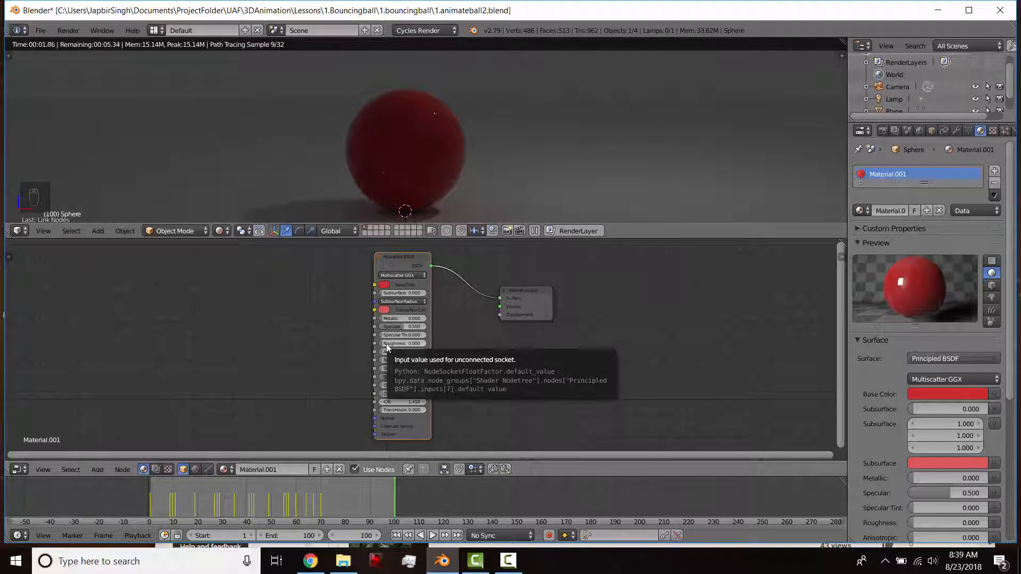
pyautogui.moveTo(385, 344); pyautogui.dragTo(433, 344)
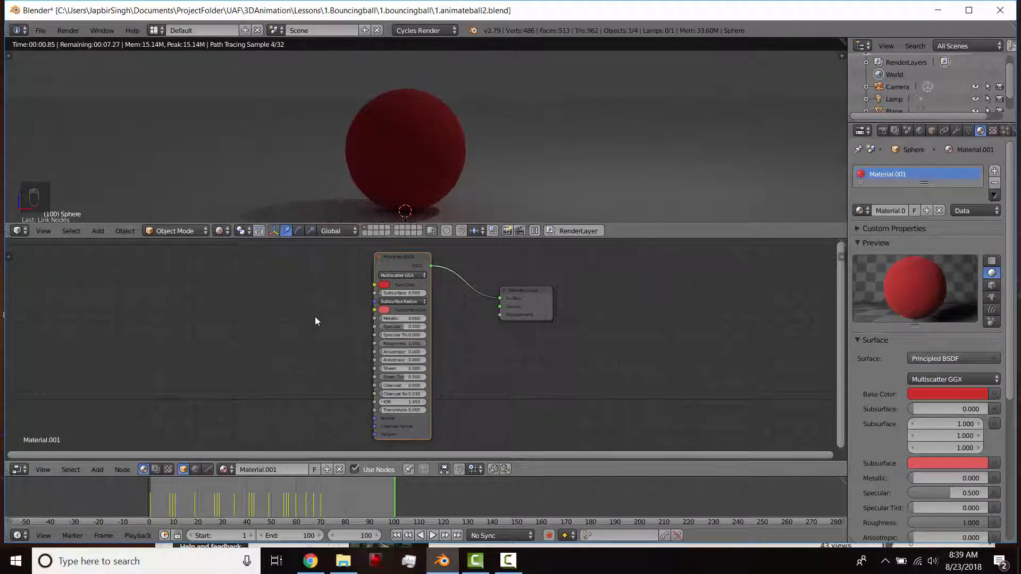
pyautogui.moveTo(292, 304); pyautogui.dragTo(416, 344)
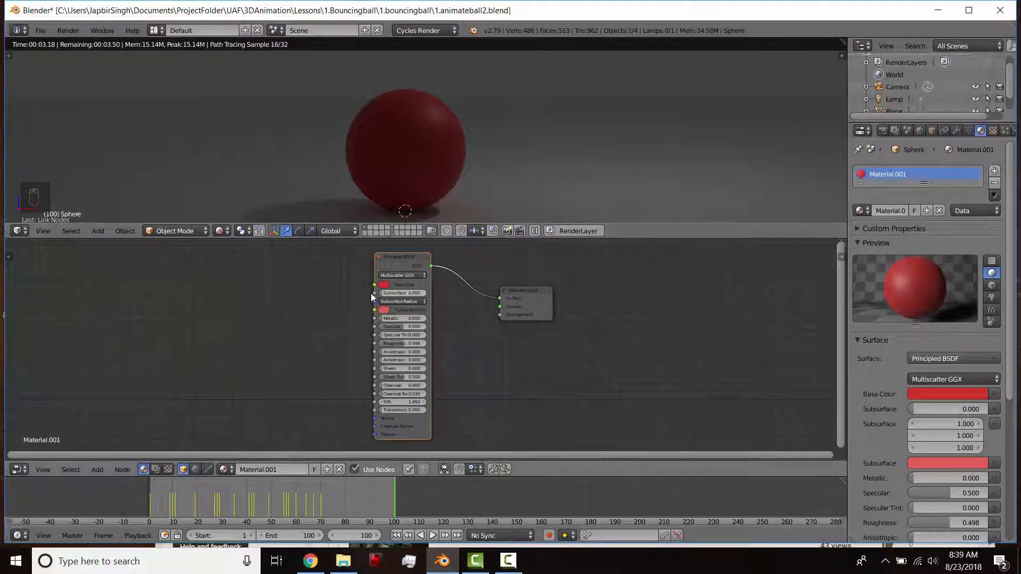
# - Switch to File Explorer, view the texture TexturesCom_TactilePaving0011_5_seamless_S.jpg at full size, close it and return to Blender
pyautogui.moveTo(311, 304); pyautogui.dragTo(370, 331, button='middle')
pyautogui.click(343, 560)
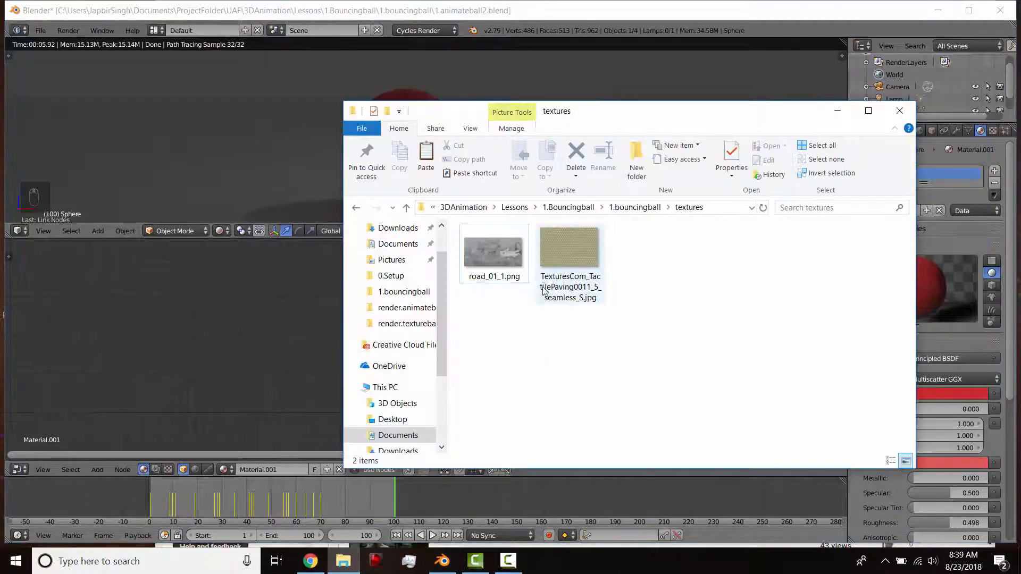
pyautogui.click(574, 254)
pyautogui.doubleClick(582, 263)
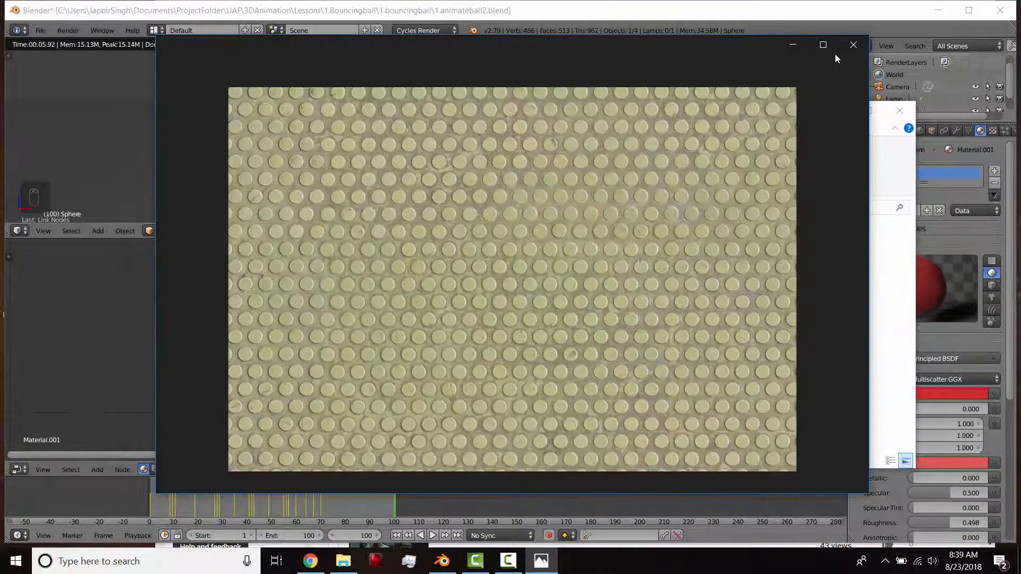
pyautogui.click(864, 42)
pyautogui.click(218, 318)
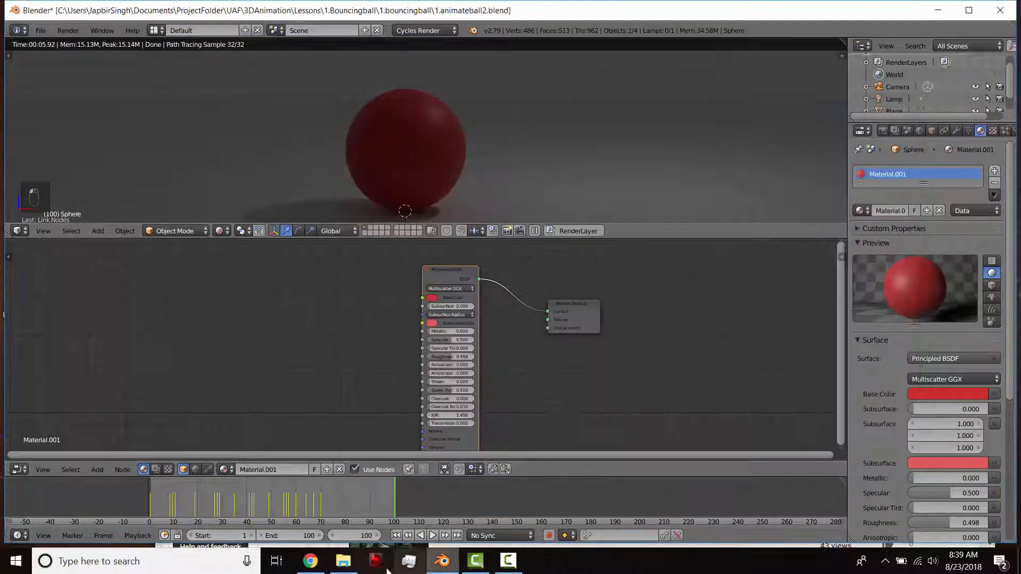
# - Bring TexturesCom_TactilePaving0011_5_seamless_S.jpg from the textures folder in as an Image Texture node and connect its Color to the Principled BSDF's Base Color
pyautogui.click(345, 561)
pyautogui.moveTo(582, 250); pyautogui.dragTo(320, 318)
pyautogui.click(267, 307)
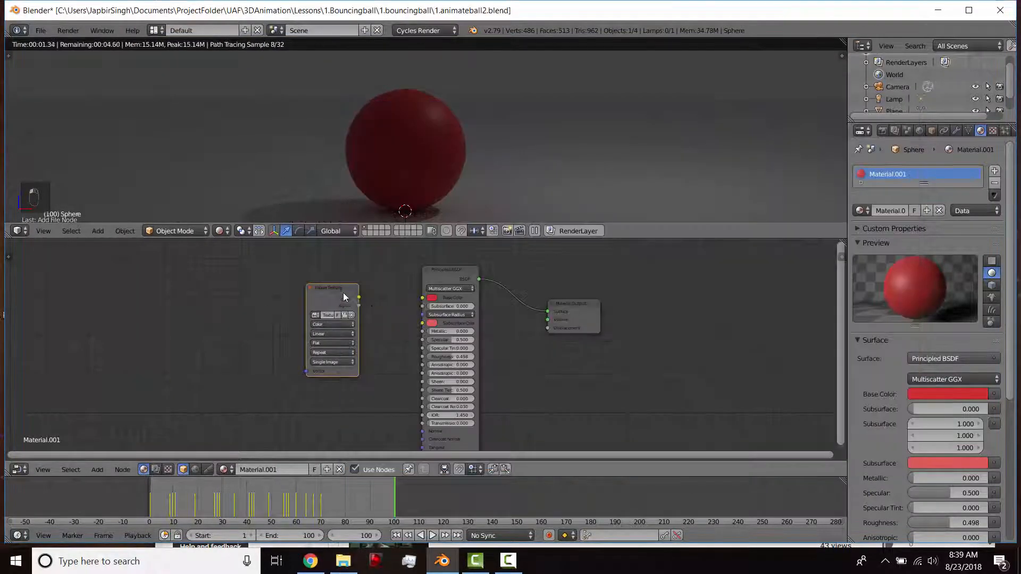
pyautogui.moveTo(359, 297); pyautogui.dragTo(423, 297)
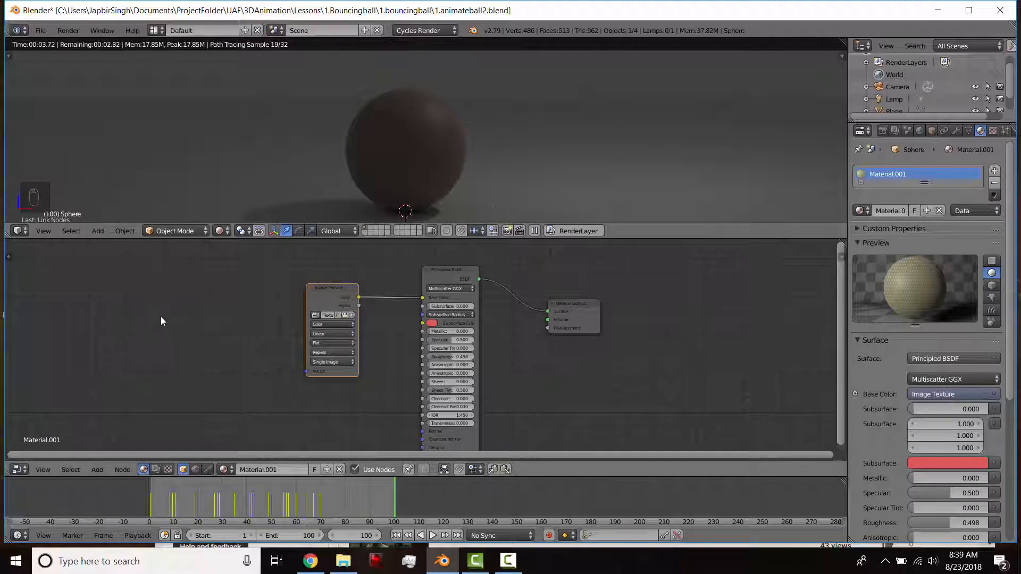
# - Add a Mapping node and connect its Vector output to the Image Texture's Vector input
pyautogui.moveTo(206, 304); pyautogui.dragTo(283, 322, button='middle')
pyautogui.hotkey('shift', 'a')
pyautogui.moveTo(266, 330)
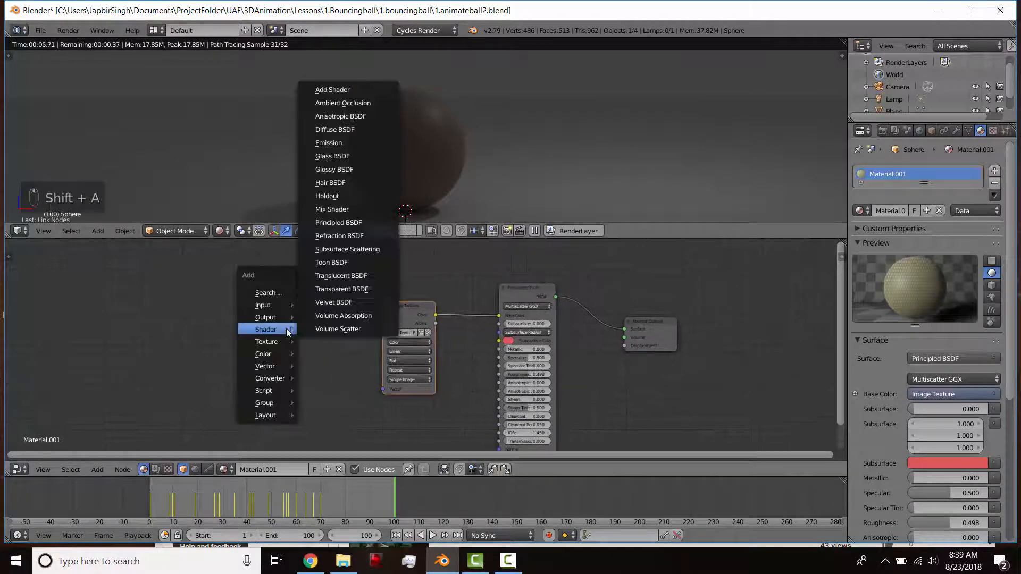
pyautogui.moveTo(272, 366)
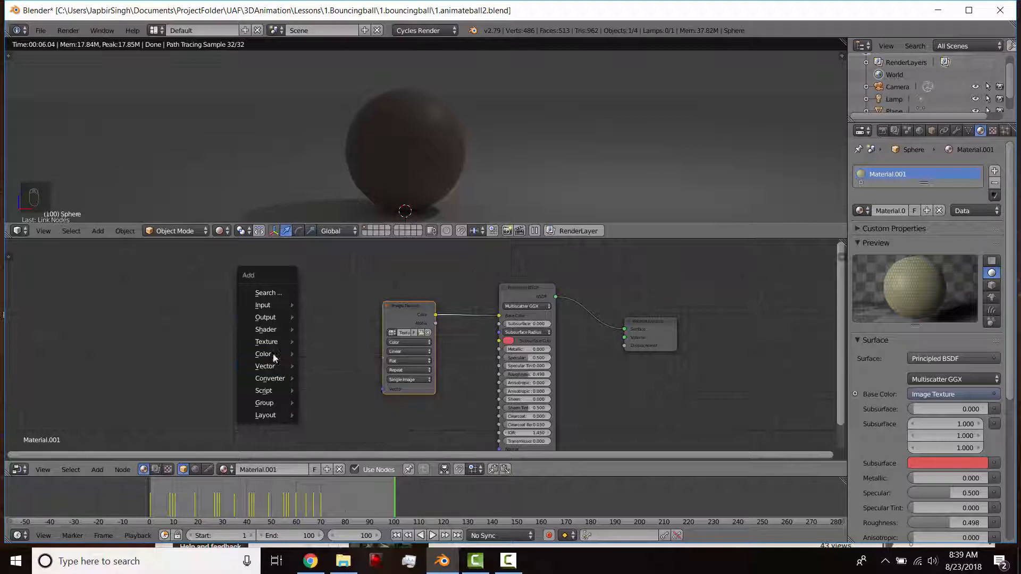
pyautogui.click(263, 292)
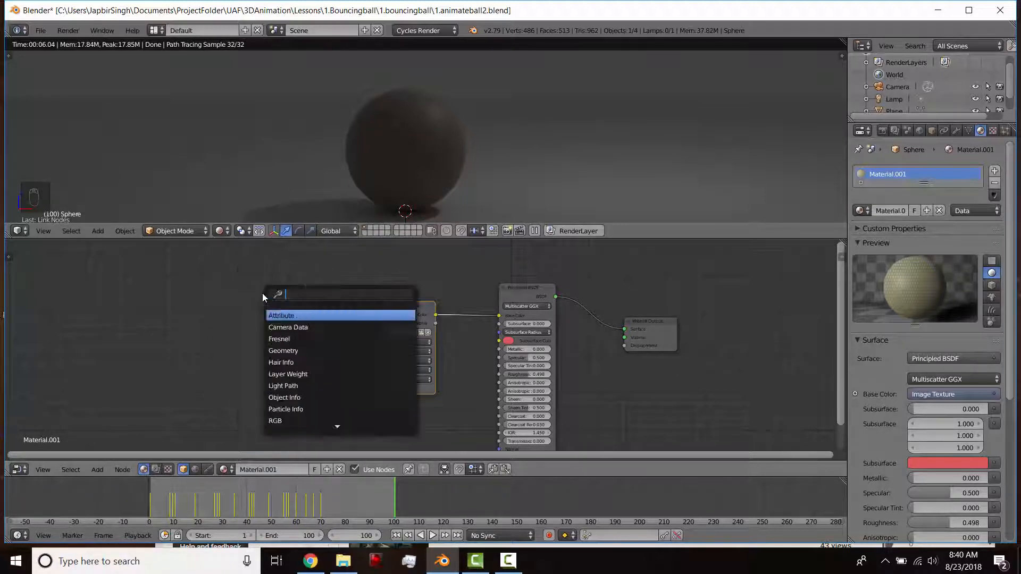
pyautogui.write('map')
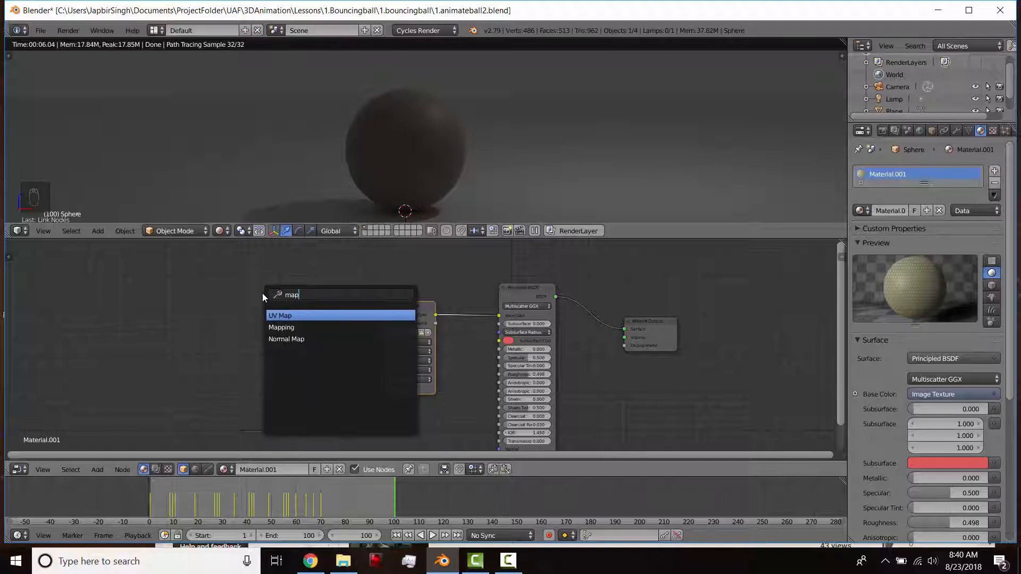
pyautogui.click(274, 327)
pyautogui.click(232, 291)
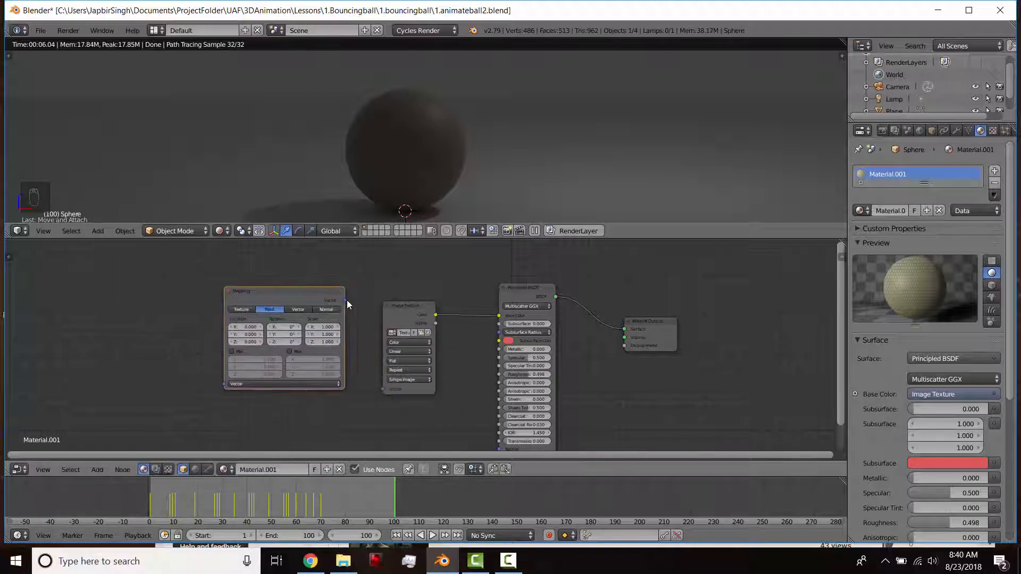
pyautogui.moveTo(346, 301); pyautogui.dragTo(383, 389)
pyautogui.moveTo(127, 300); pyautogui.dragTo(256, 300, button='middle')
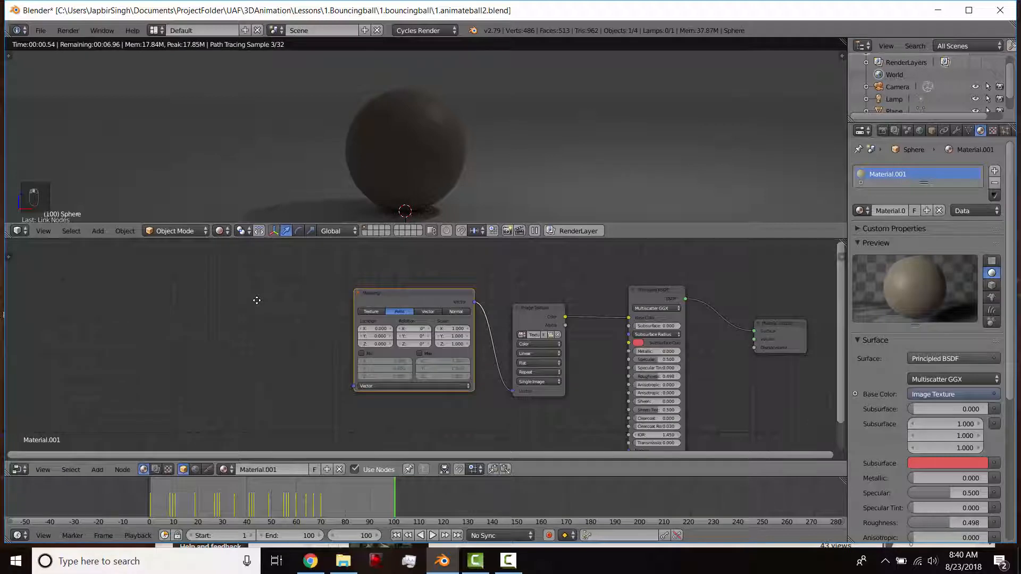
# - Add a Texture Coordinate node ahead of the Mapping node and connect its UV output to the Mapping node's Vector input
pyautogui.hotkey('shift', 'a')
pyautogui.moveTo(247, 311)
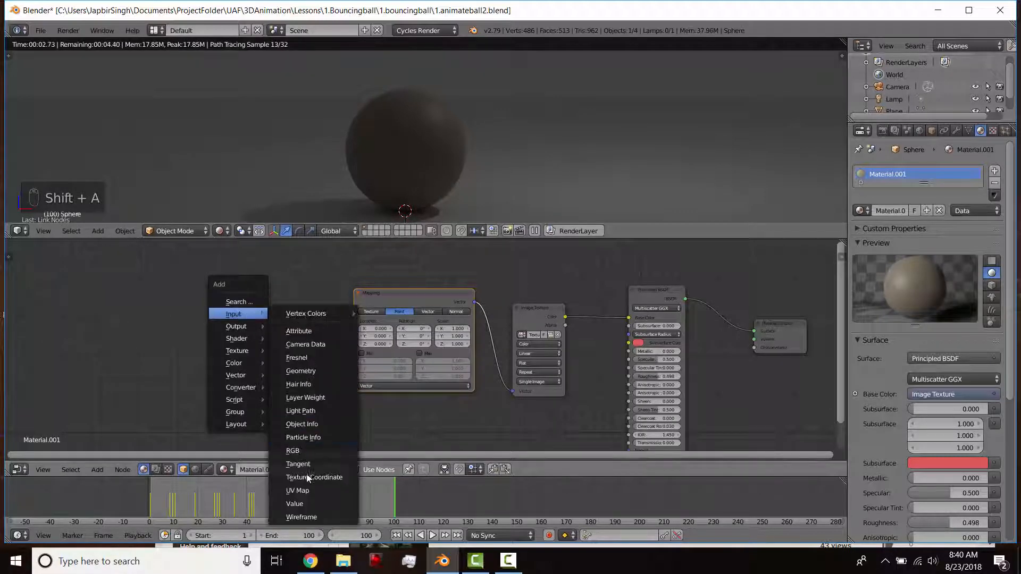
pyautogui.click(237, 299)
pyautogui.write('te')
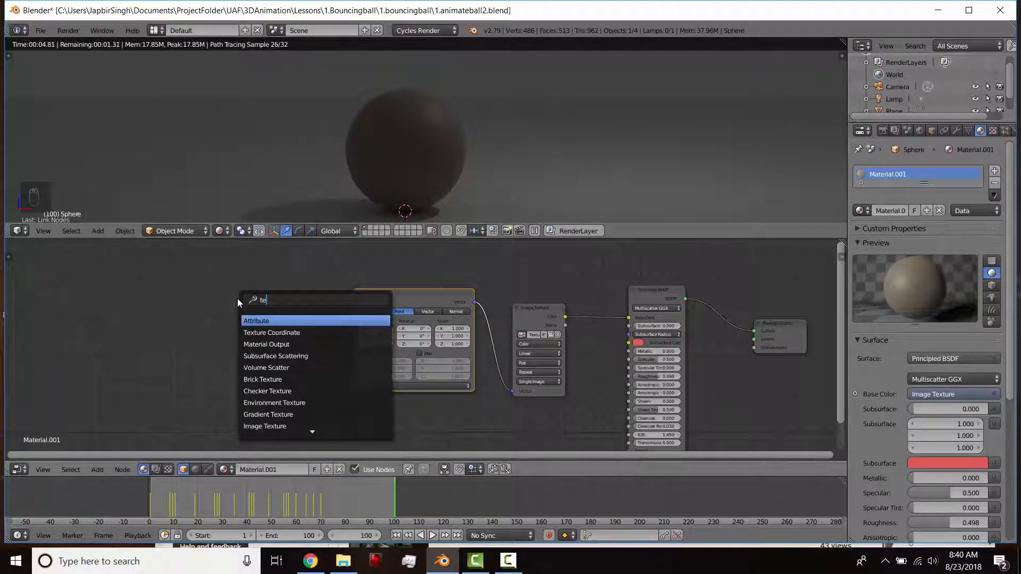
pyautogui.write('xt')
pyautogui.press('Return')
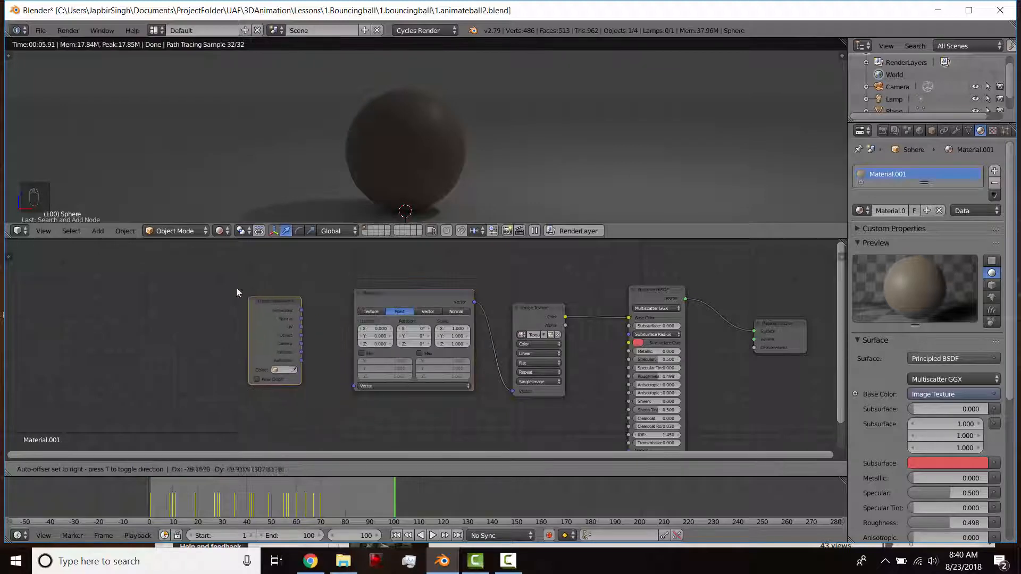
pyautogui.click(238, 293)
pyautogui.moveTo(259, 307); pyautogui.dragTo(353, 392)
pyautogui.moveTo(262, 308); pyautogui.dragTo(353, 386)
pyautogui.moveTo(248, 288); pyautogui.dragTo(292, 321)
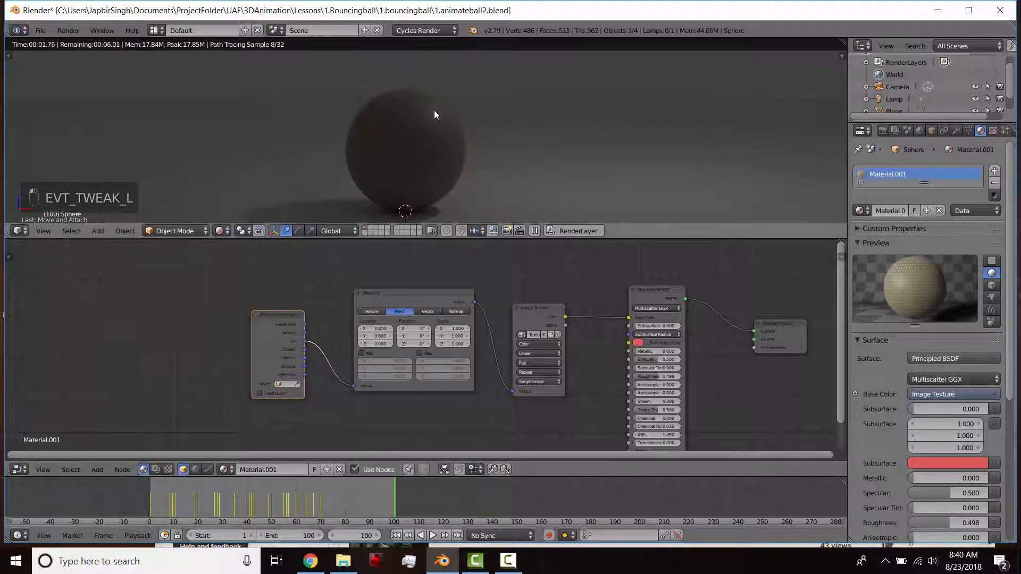
# - Show the sphere's mesh in Edit Mode with solid shading and select a single vertex on its front
pyautogui.hotkey('shift', 'z')
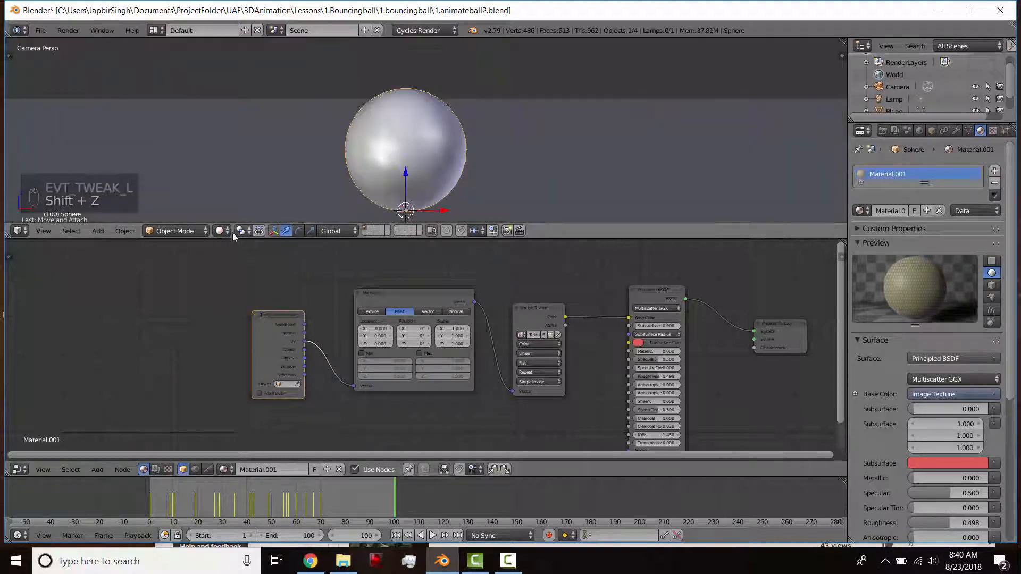
pyautogui.click(223, 230)
pyautogui.click(239, 203)
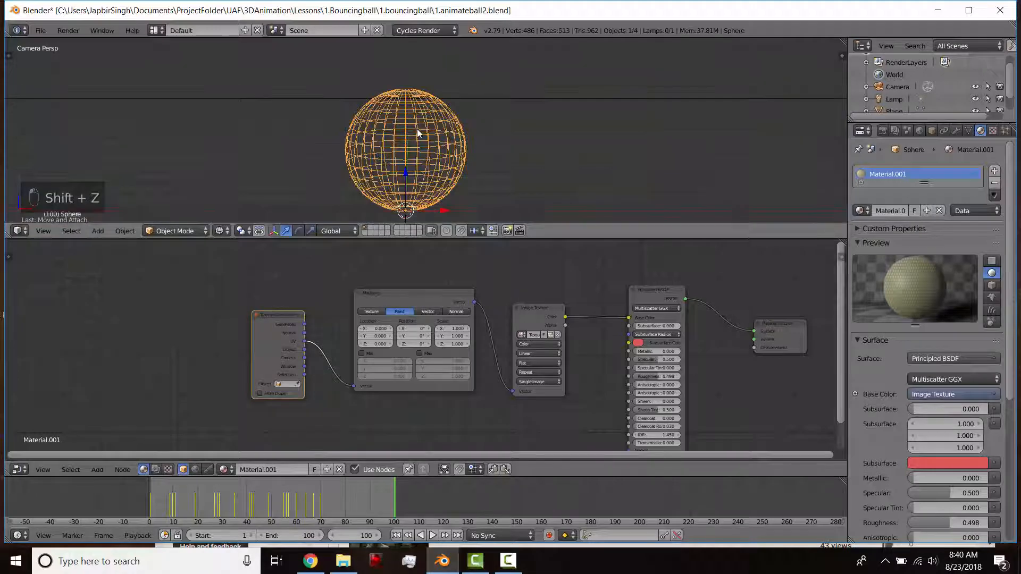
pyautogui.press('Tab')
pyautogui.press('a')
pyautogui.press('a')
pyautogui.press('z')
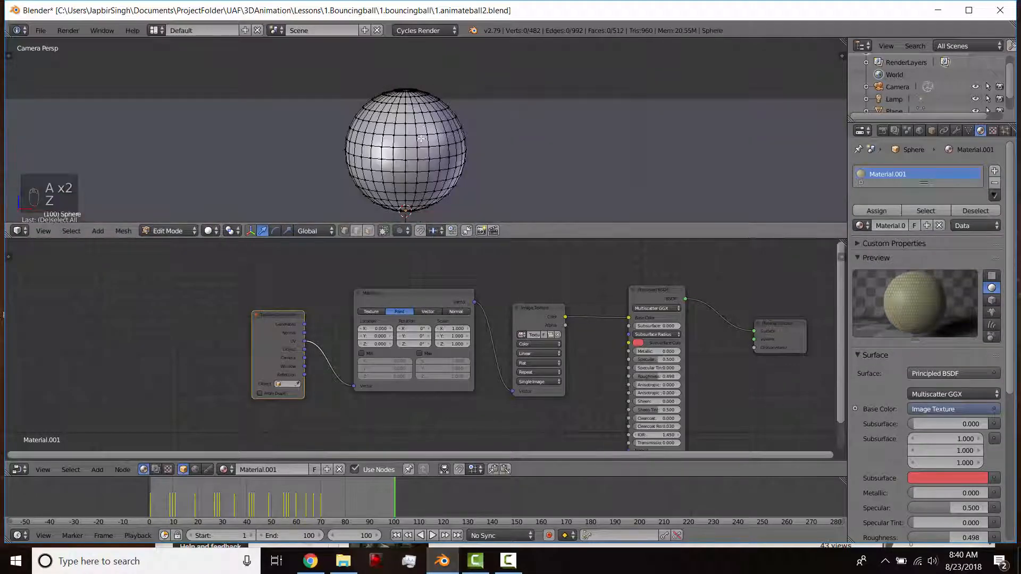
pyautogui.rightClick(418, 136)
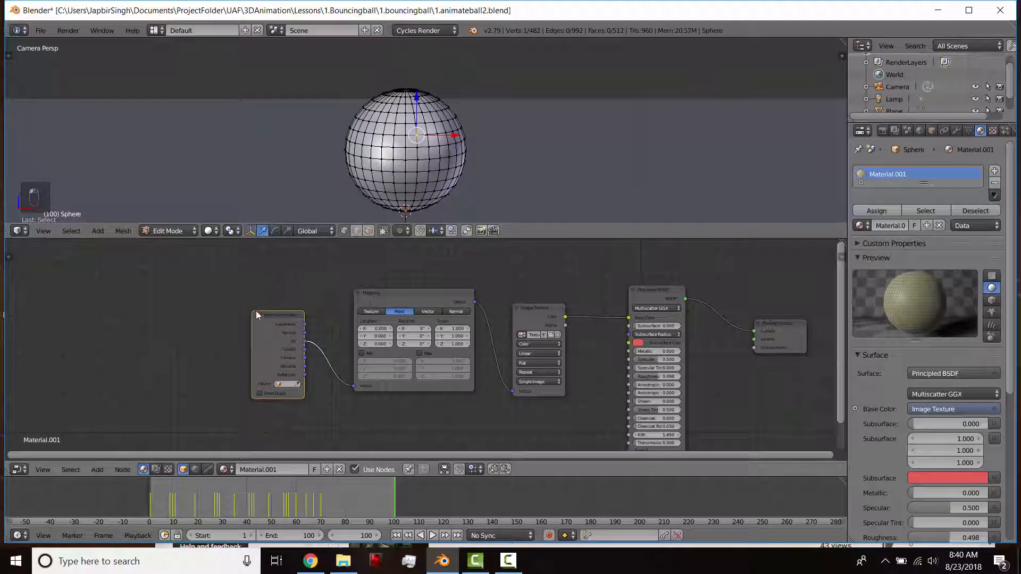
# - Return the viewport to rendered shading and connect the Texture Coordinate's Generated output to the Mapping node's Vector input instead of UV
pyautogui.moveTo(296, 321); pyautogui.dragTo(284, 298)
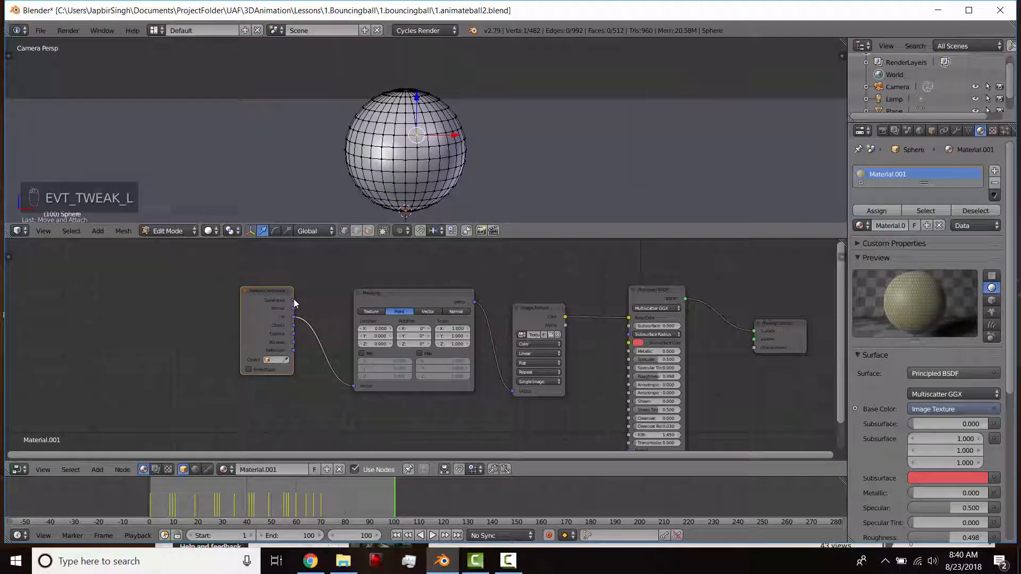
pyautogui.hotkey('shift', 'z')
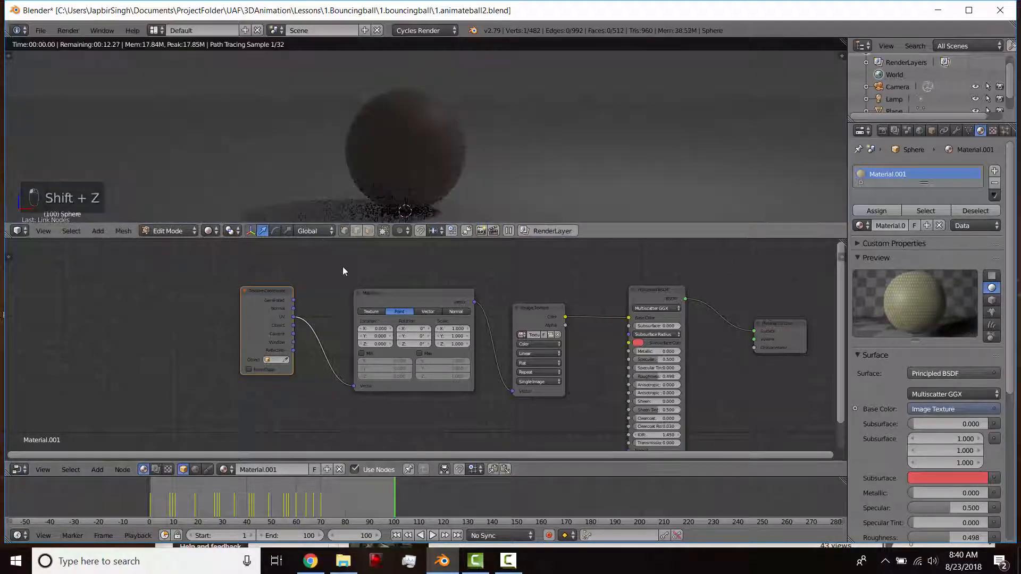
pyautogui.moveTo(296, 303); pyautogui.dragTo(354, 386)
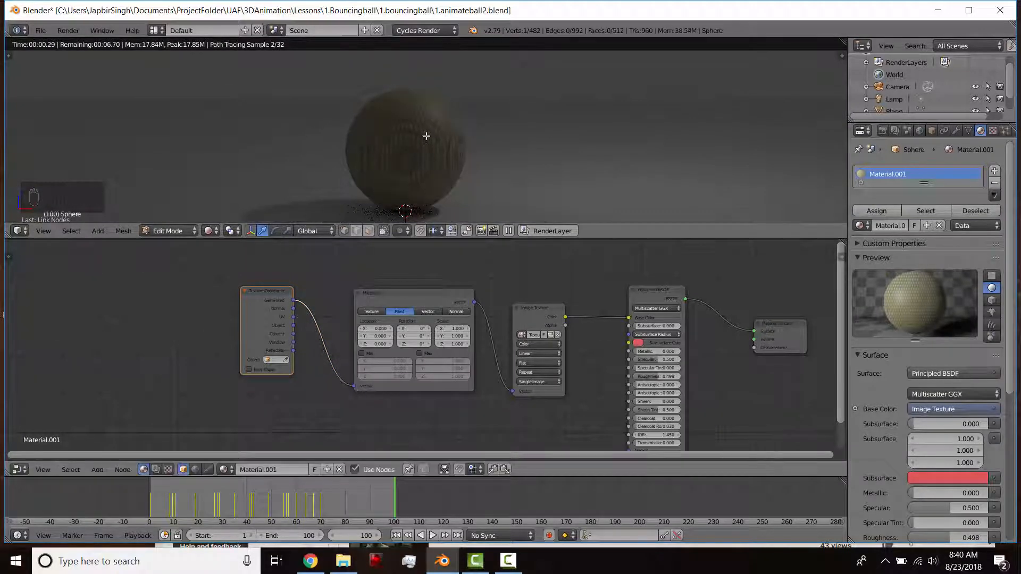
# - Inspect the ball's texture up close from another angle and preview the Image Texture node on it through an emission viewer
pyautogui.scroll(-5, 454, 185)
pyautogui.moveTo(426, 136); pyautogui.dragTo(395, 193, button='middle')
pyautogui.scroll(4, 456, 186)
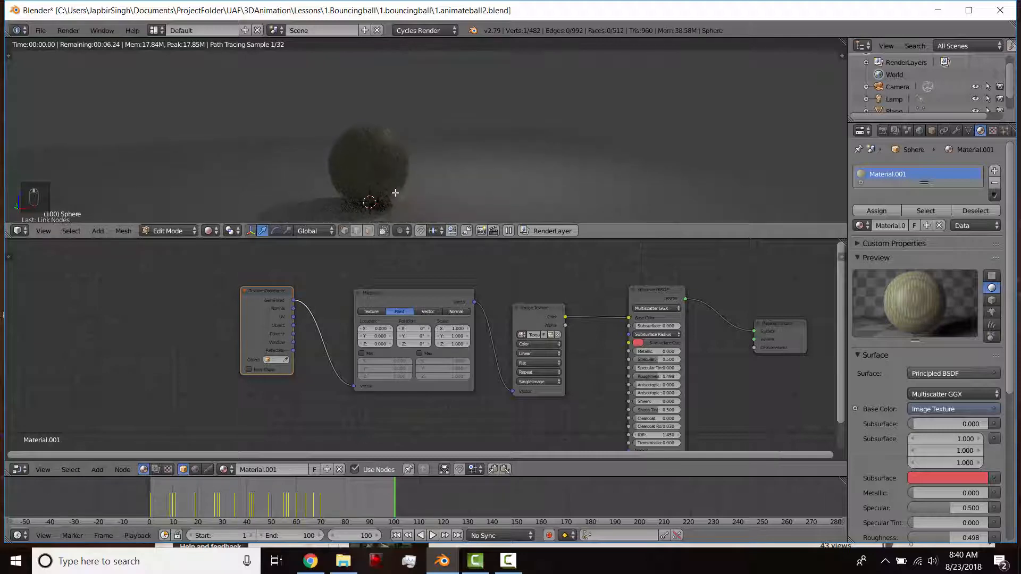
pyautogui.scroll(2, 395, 193)
pyautogui.scroll(3, 399, 189)
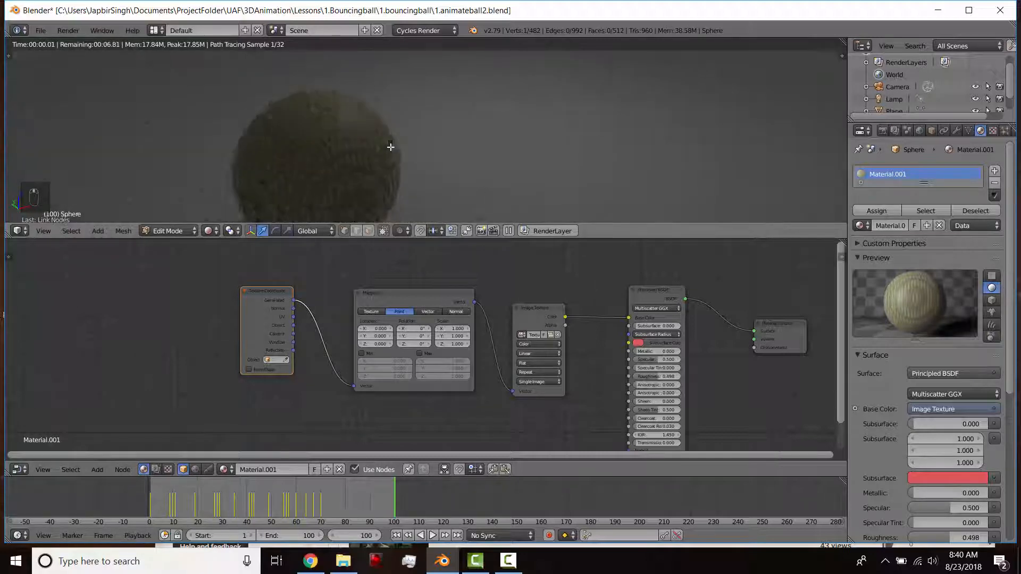
pyautogui.moveTo(391, 147); pyautogui.dragTo(377, 136, button='middle')
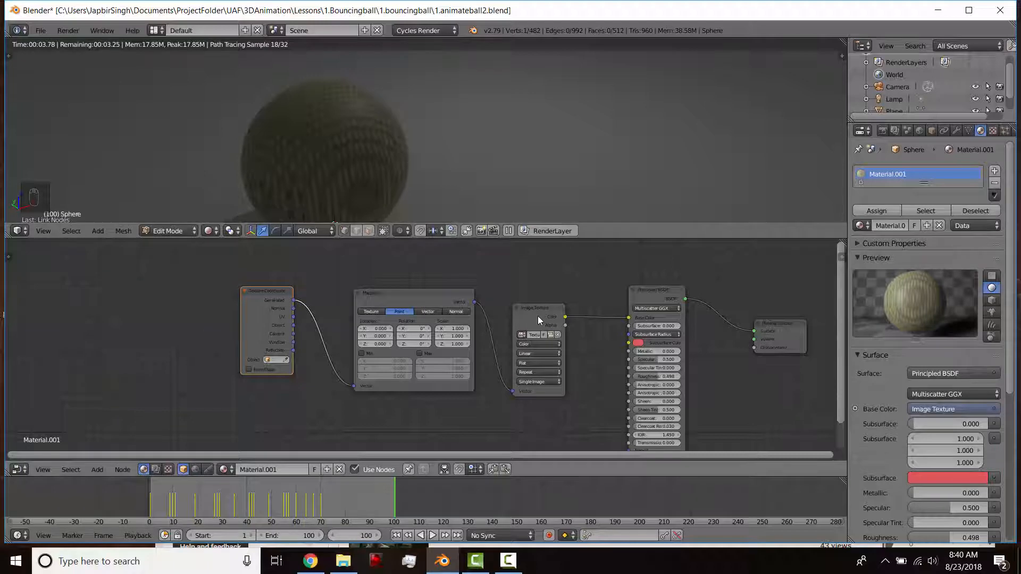
pyautogui.keyDown('ctrl'); pyautogui.keyDown('shift'); pyautogui.click(538, 317); pyautogui.keyUp('shift'); pyautogui.keyUp('ctrl')
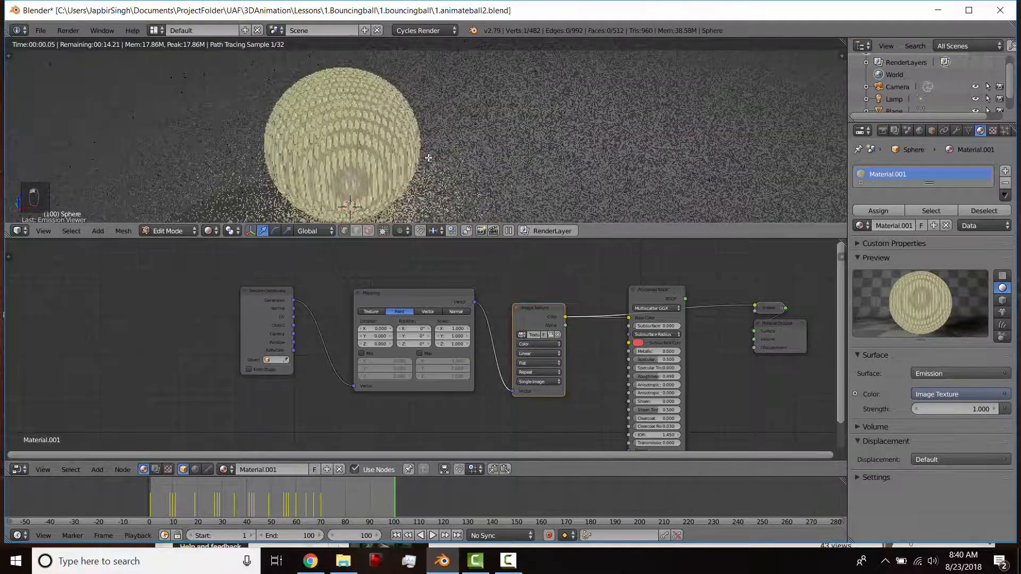
pyautogui.scroll(1, 339, 97)
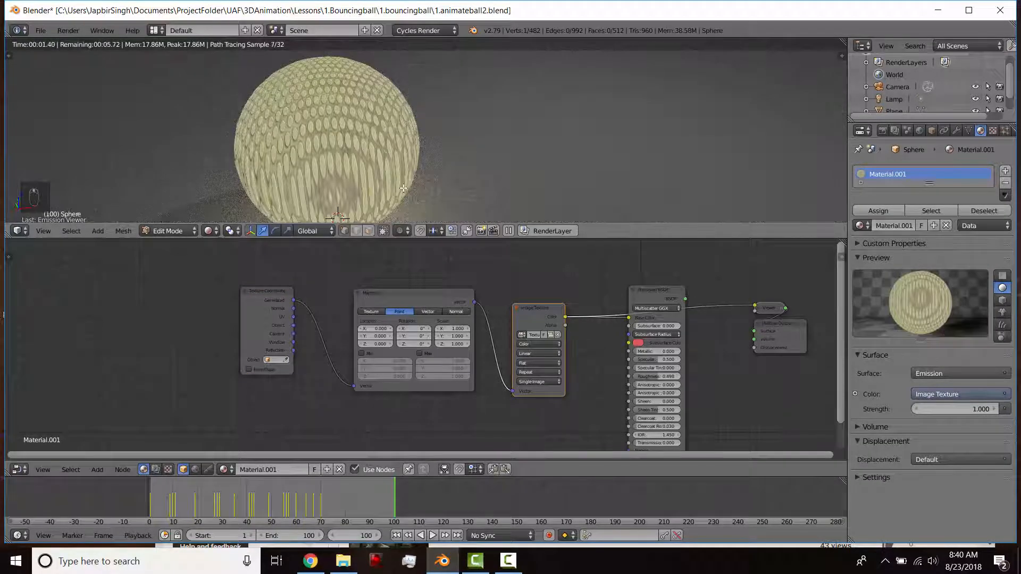
# - Move the Texture Coordinate, Mapping and Image Texture nodes away from the Principled BSDF to free space in front of it
pyautogui.moveTo(424, 295); pyautogui.dragTo(390, 299)
pyautogui.moveTo(263, 299); pyautogui.dragTo(153, 287)
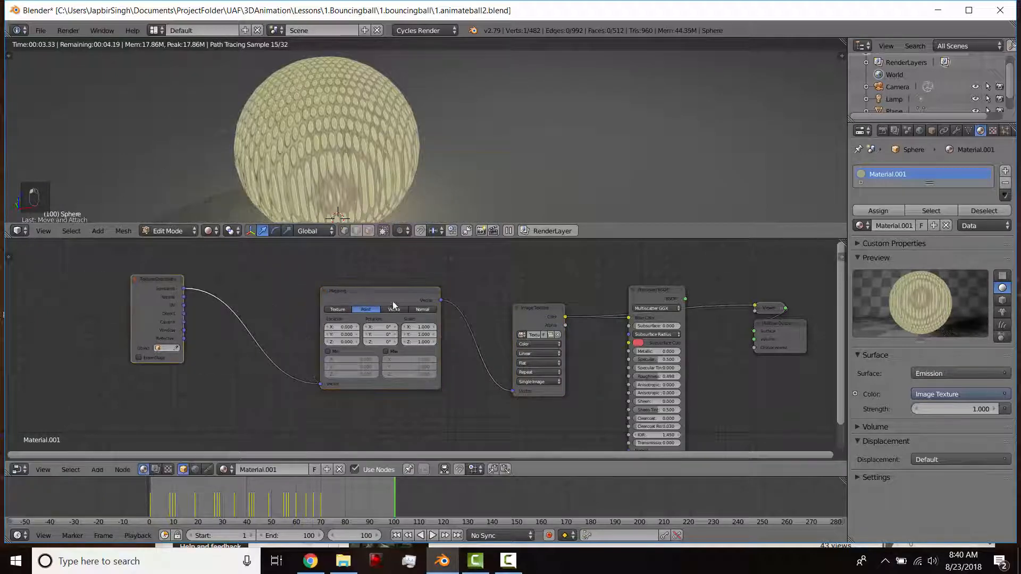
pyautogui.moveTo(335, 290); pyautogui.dragTo(260, 281)
pyautogui.moveTo(518, 307); pyautogui.dragTo(410, 290)
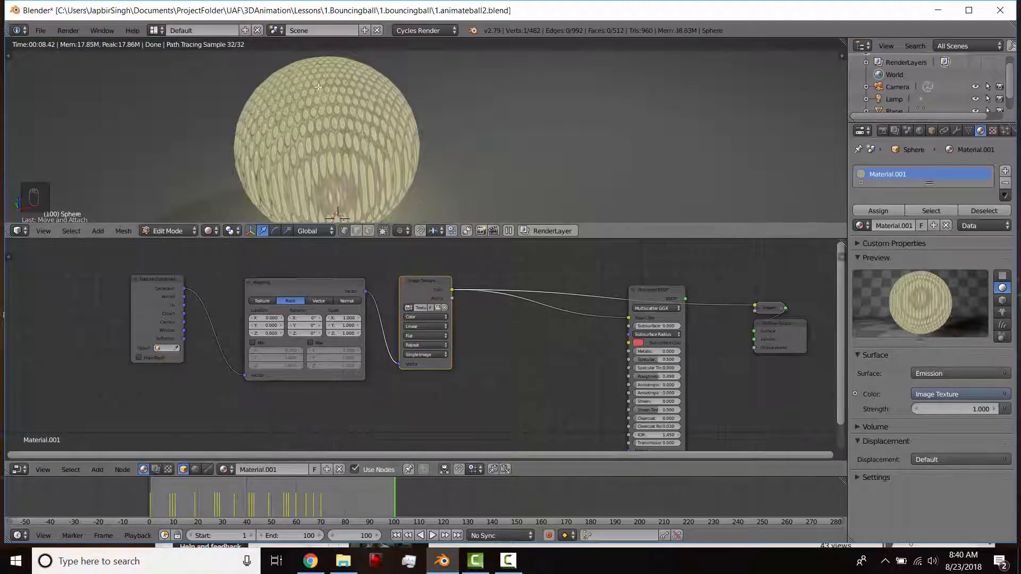
# - Try the Sphere projection on the Image Texture node and check the pattern around the ball and at its pole
pyautogui.click(420, 337)
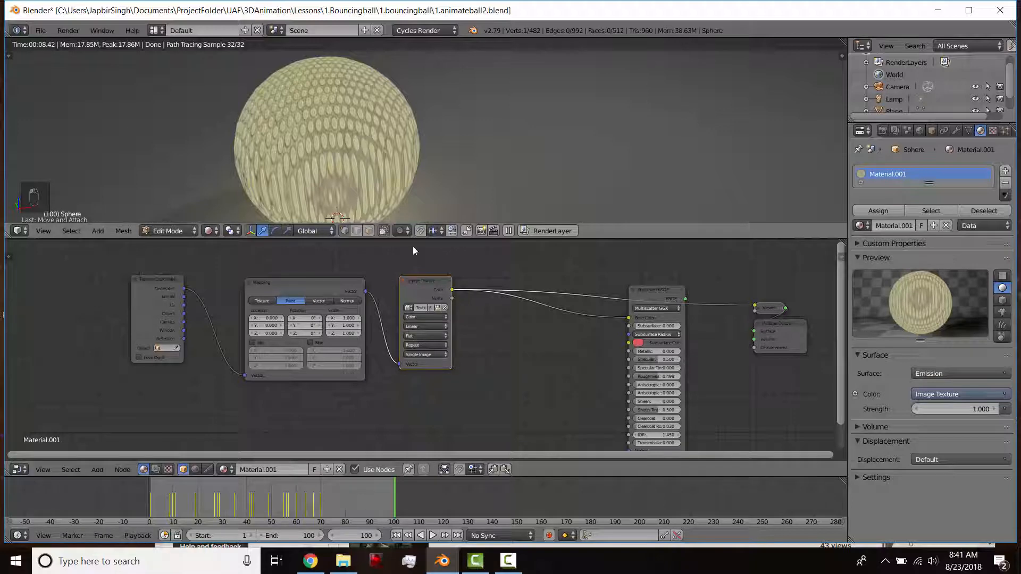
pyautogui.click(427, 336)
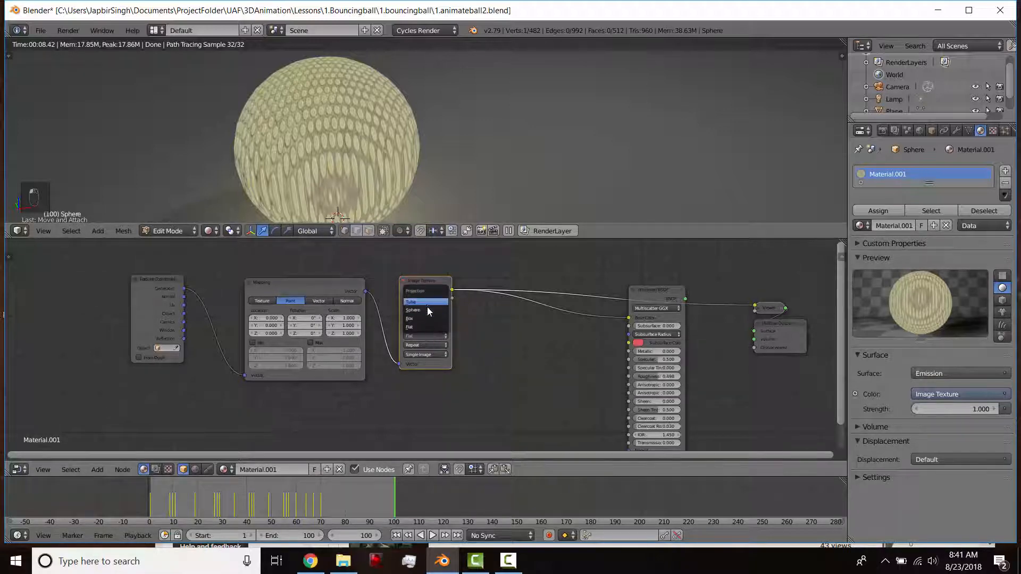
pyautogui.click(425, 310)
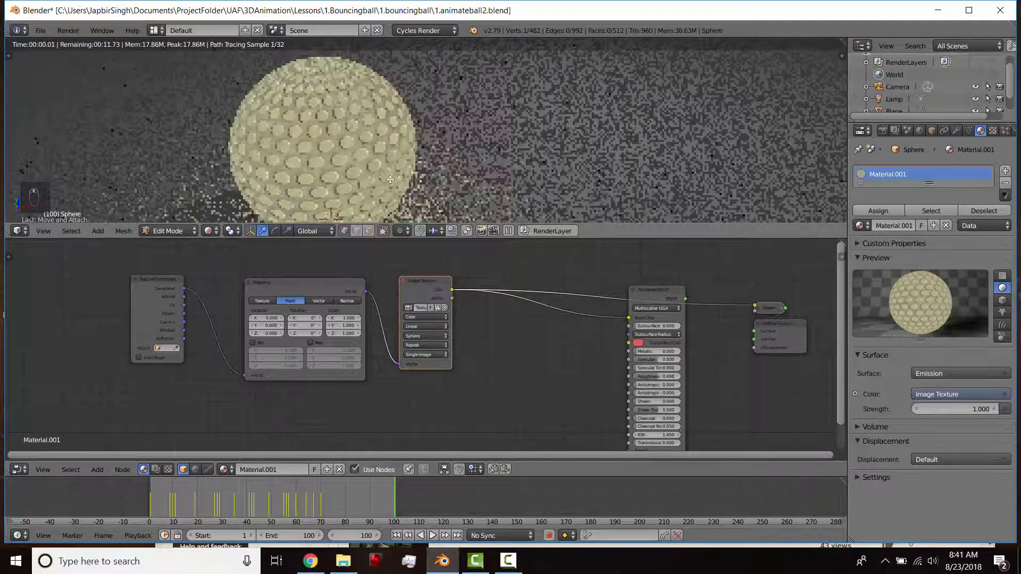
pyautogui.scroll(-1, 360, 169)
pyautogui.moveTo(359, 170); pyautogui.dragTo(408, 158, button='middle')
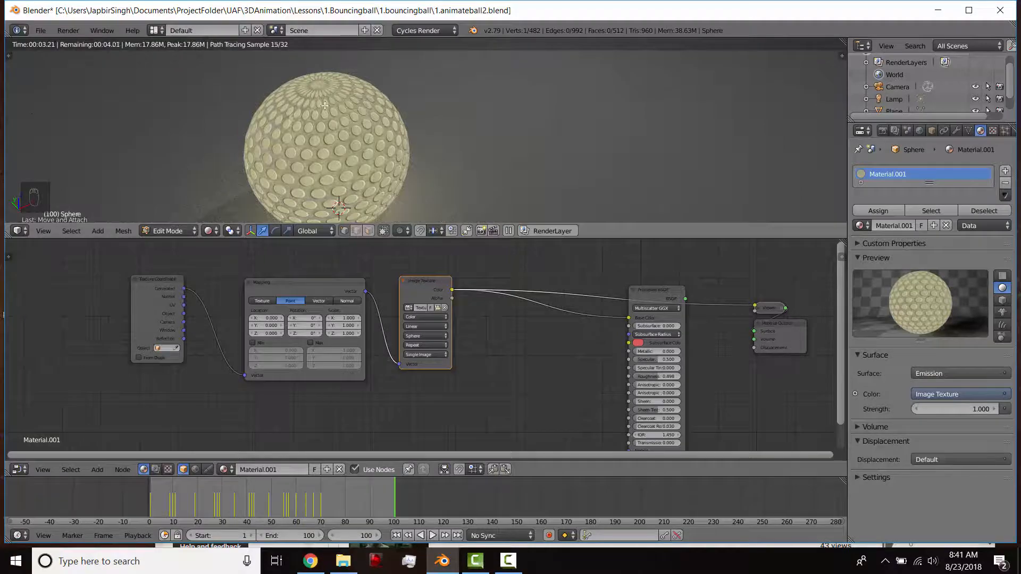
pyautogui.moveTo(425, 131)
pyautogui.mouseDown(button='middle')
pyautogui.moveTo(431, 167)
pyautogui.moveTo(425, 134)
pyautogui.mouseUp(button='middle')
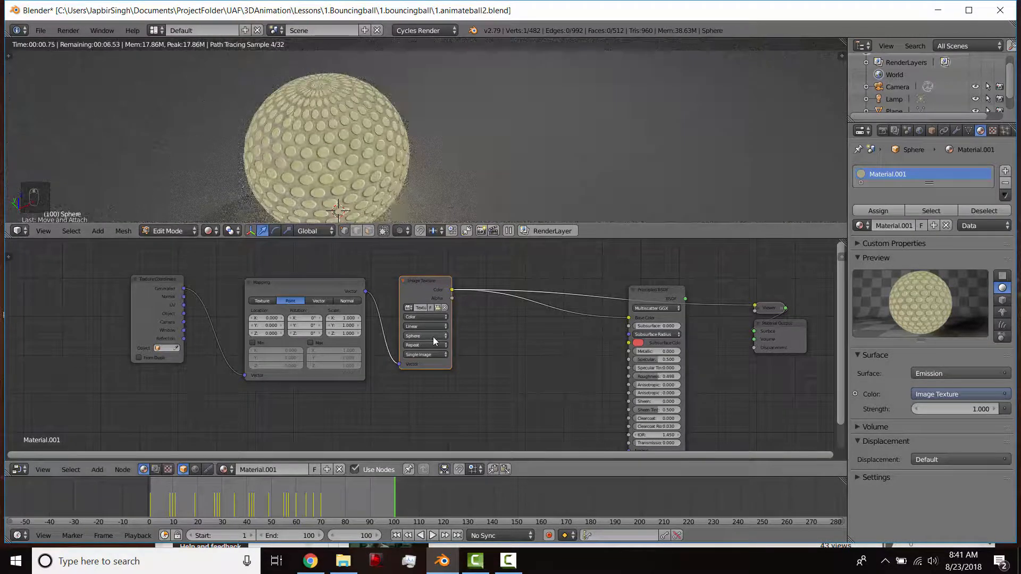
pyautogui.scroll(-1, 450, 171)
pyautogui.moveTo(450, 171); pyautogui.dragTo(453, 154, button='middle')
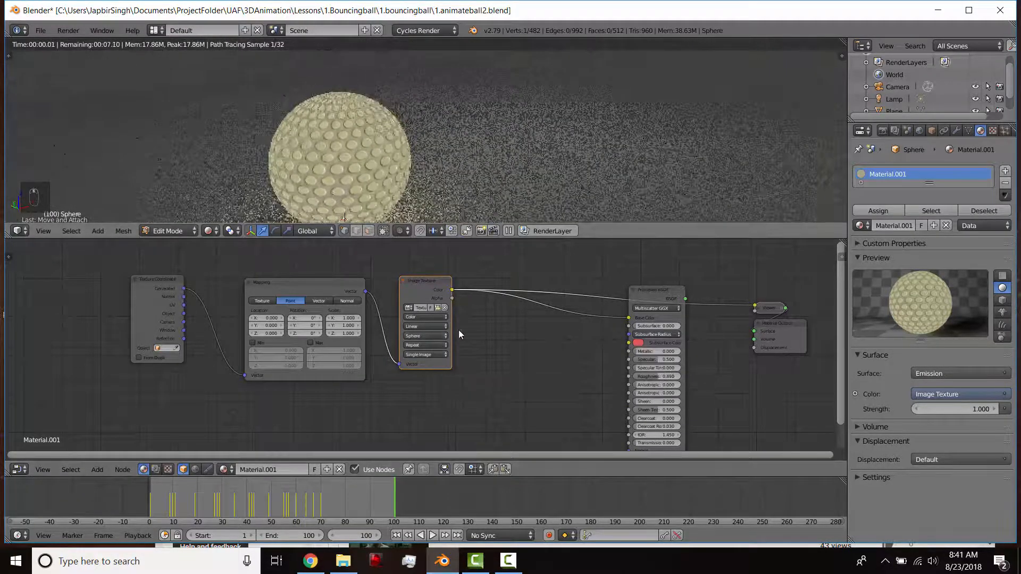
# - Set the Image Texture node's projection to Box and examine the texture seams on the ball
pyautogui.click(420, 336)
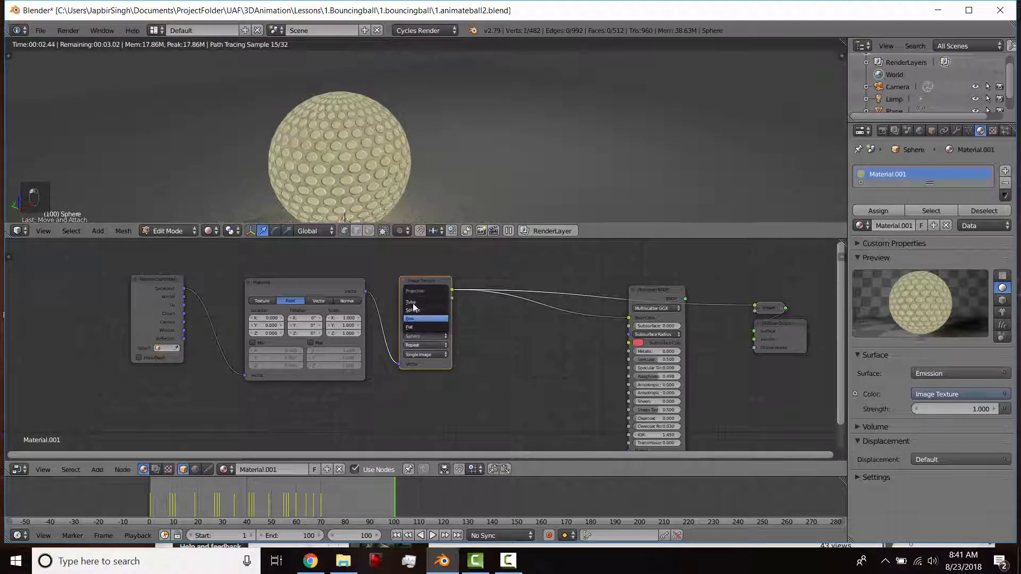
pyautogui.click(420, 318)
pyautogui.scroll(3, 470, 153)
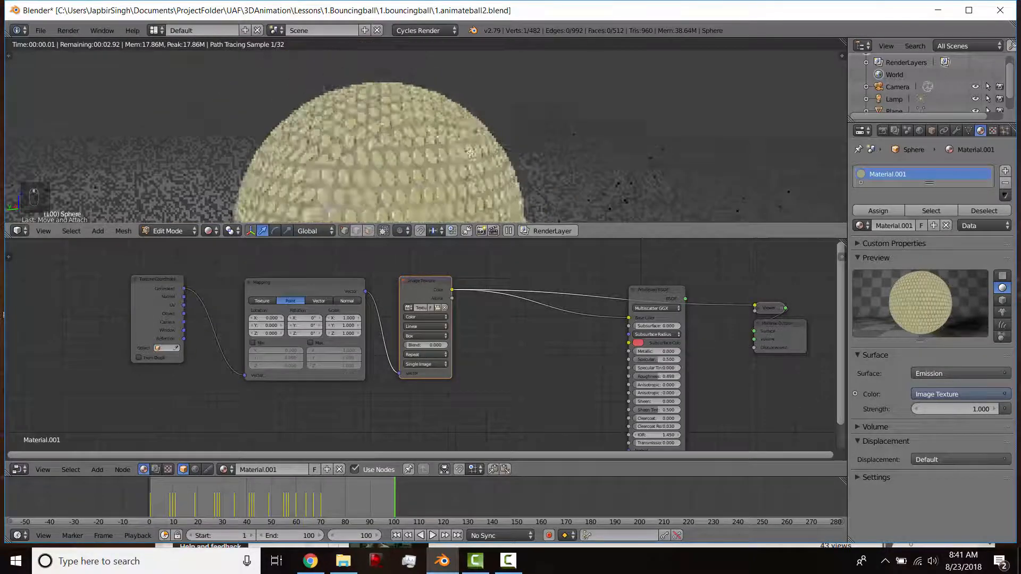
pyautogui.moveTo(401, 153); pyautogui.dragTo(524, 141, button='middle')
pyautogui.scroll(-1, 526, 142)
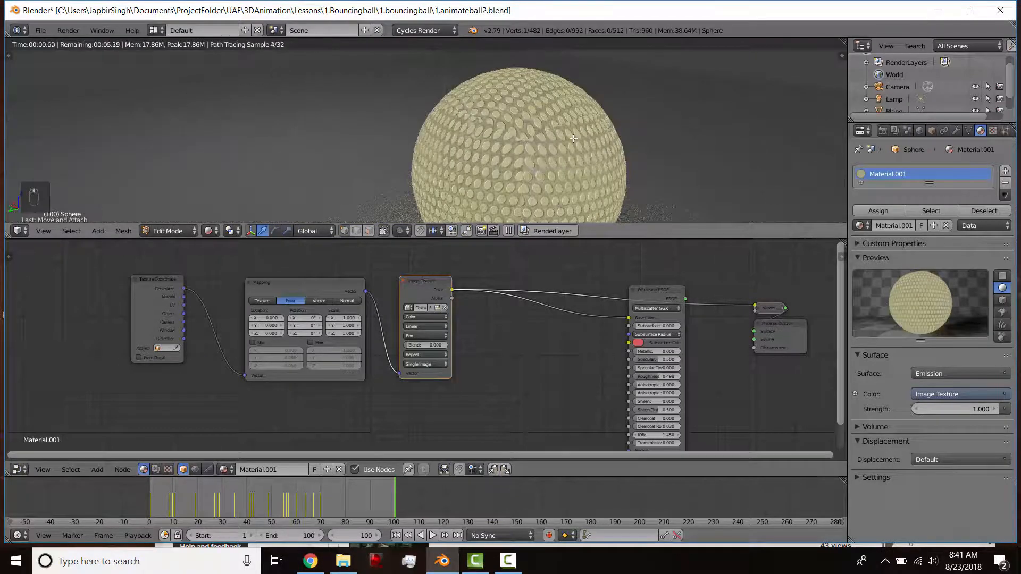
pyautogui.scroll(-2, 544, 149)
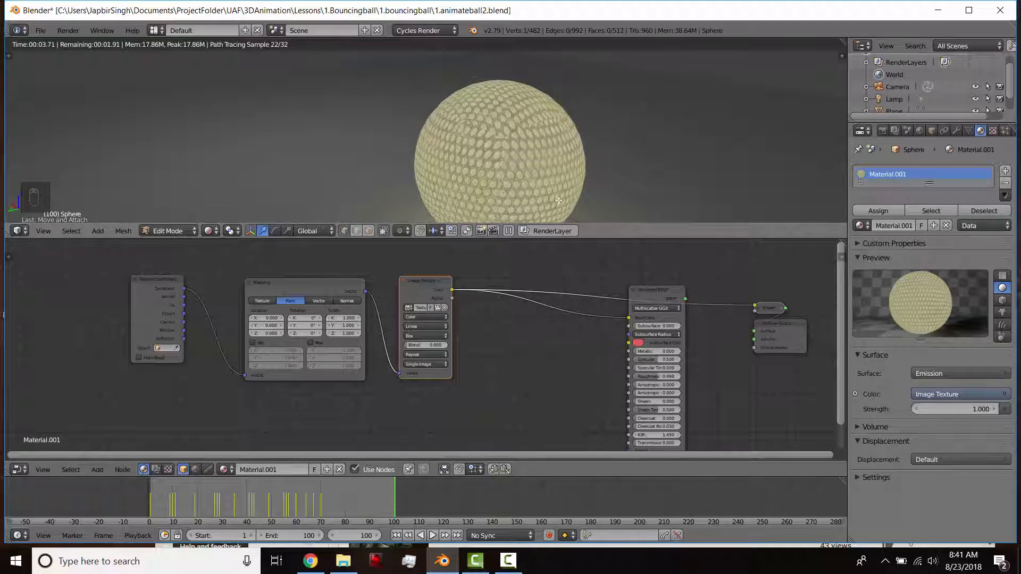
# - Set the Image Texture node's box projection blend to 0.251
pyautogui.scroll(3, 448, 351)
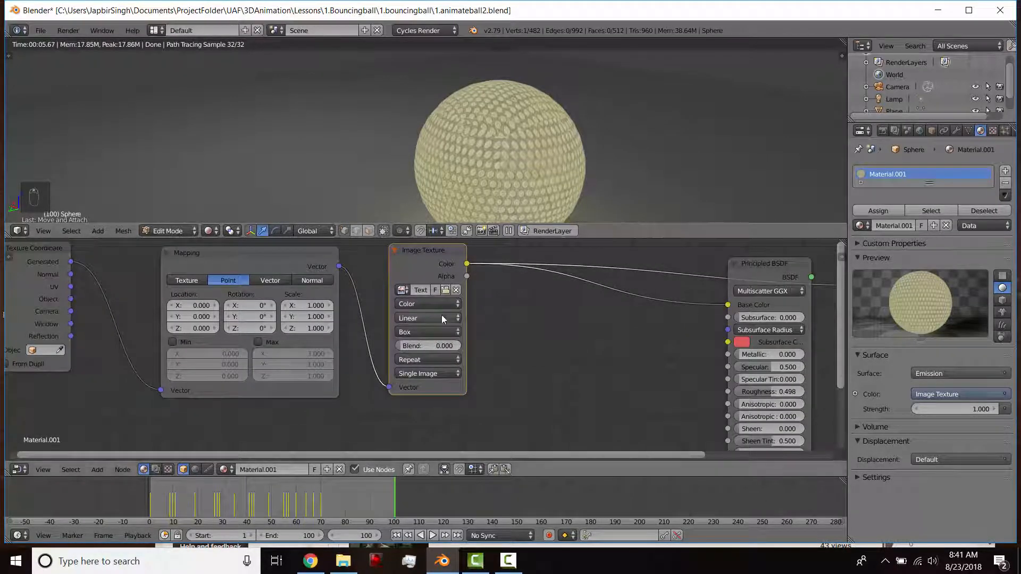
pyautogui.moveTo(403, 346); pyautogui.dragTo(420, 346)
pyautogui.scroll(1, 574, 129)
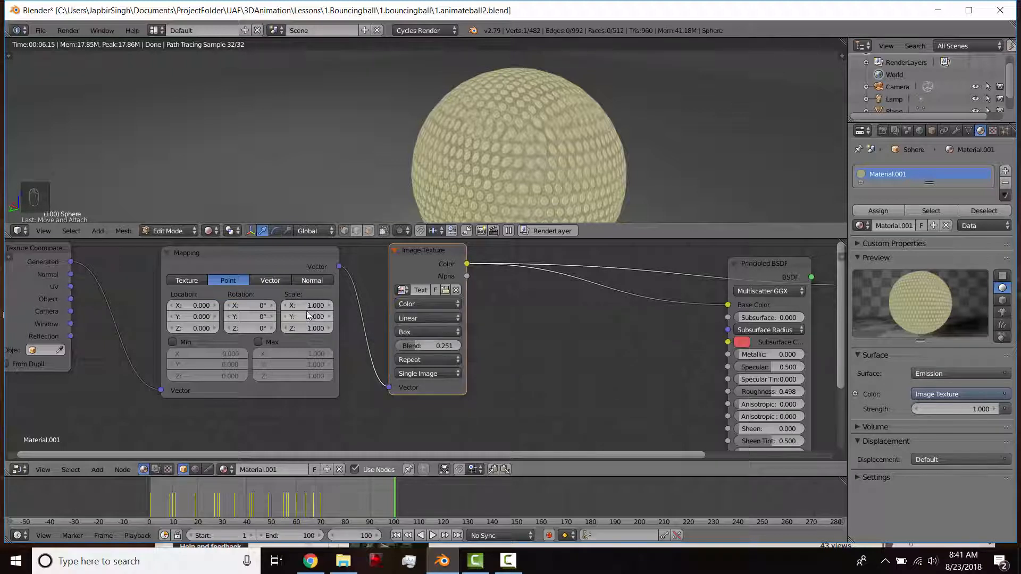
# - Set the Mapping node's X, Y and Z scale to 3 and check the finer pattern on the ball
pyautogui.moveTo(298, 306); pyautogui.dragTo(296, 328)
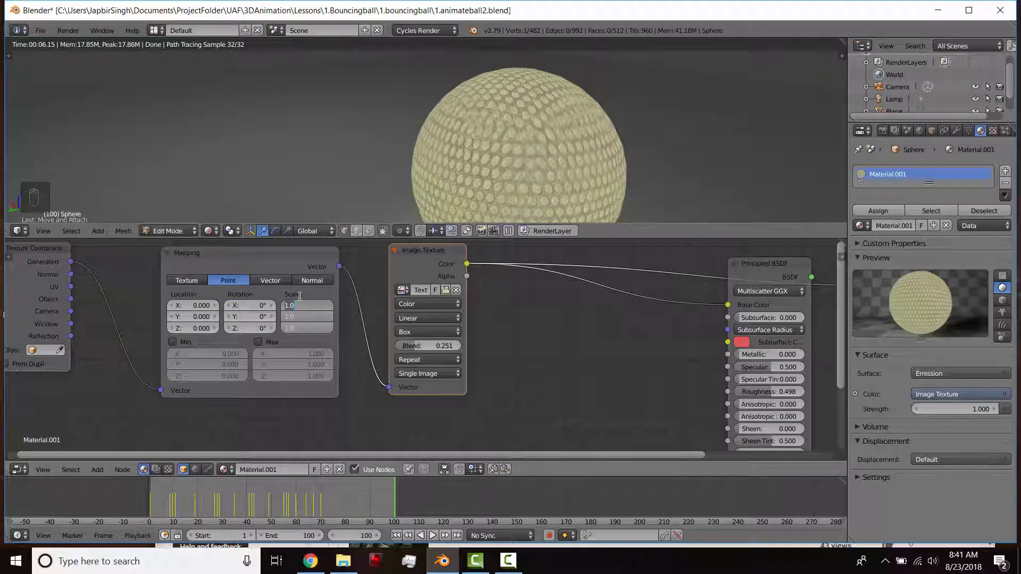
pyautogui.write('3')
pyautogui.press('Return')
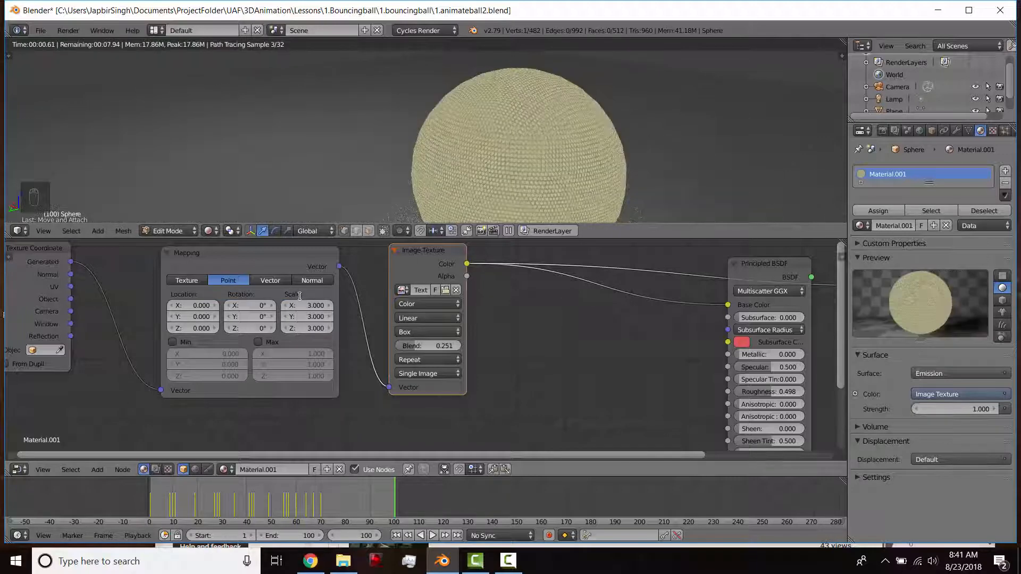
pyautogui.moveTo(552, 169); pyautogui.dragTo(481, 227, button='middle')
# - Route the Principled BSDF back into the Material Output in place of the emission preview and view the ball through the camera
pyautogui.scroll(-2, 519, 347)
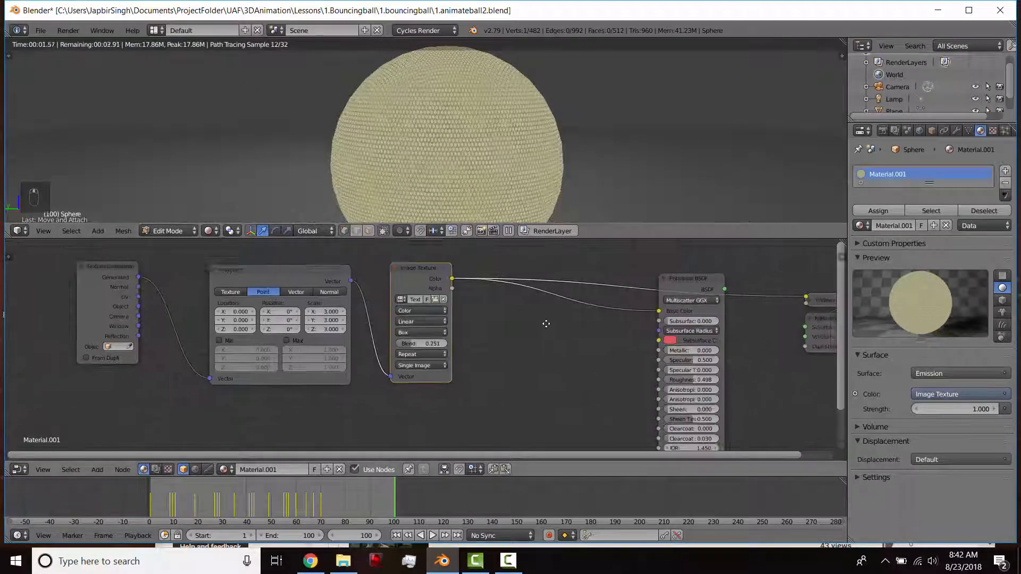
pyautogui.keyDown('ctrl'); pyautogui.keyDown('shift'); pyautogui.click(643, 271); pyautogui.keyUp('shift'); pyautogui.keyUp('ctrl')
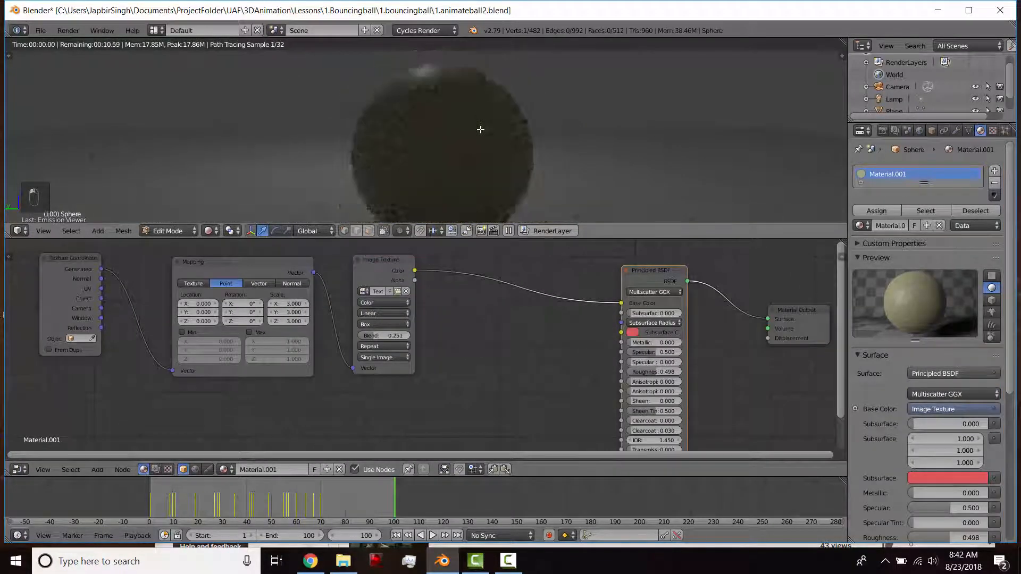
pyautogui.press('KP_0')
pyautogui.scroll(3, 480, 129)
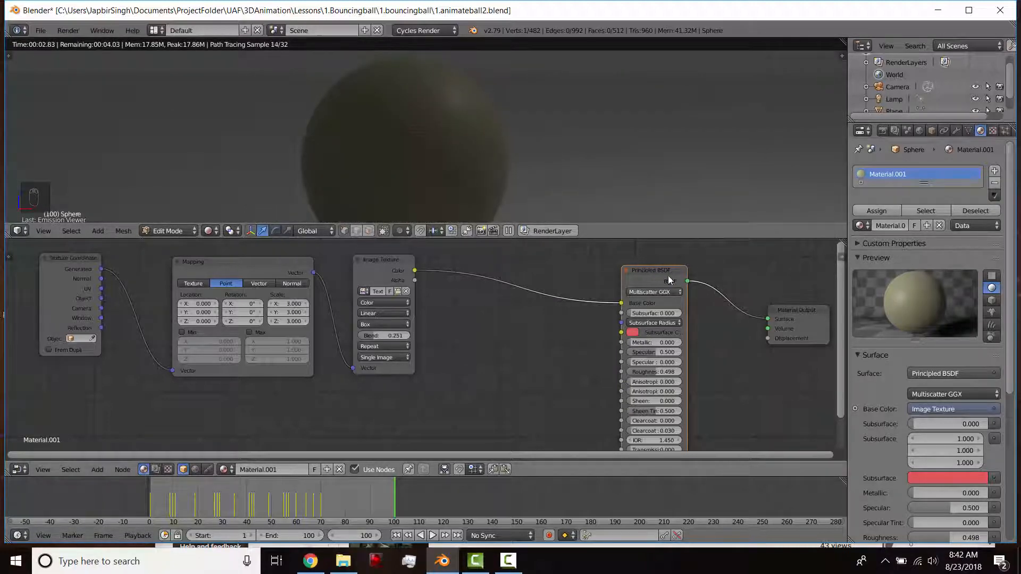
pyautogui.moveTo(769, 321); pyautogui.dragTo(651, 272)
pyautogui.hotkey('ctrl', 'z')
pyautogui.moveTo(768, 319)
pyautogui.mouseDown()
pyautogui.moveTo(729, 310)
pyautogui.moveTo(688, 282)
pyautogui.moveTo(768, 319)
pyautogui.mouseUp()
# - Insert an RGB Curves node between the Image Texture's colour output and the Principled BSDF's Base Color, making room beside the texture node
pyautogui.moveTo(372, 272); pyautogui.dragTo(347, 272)
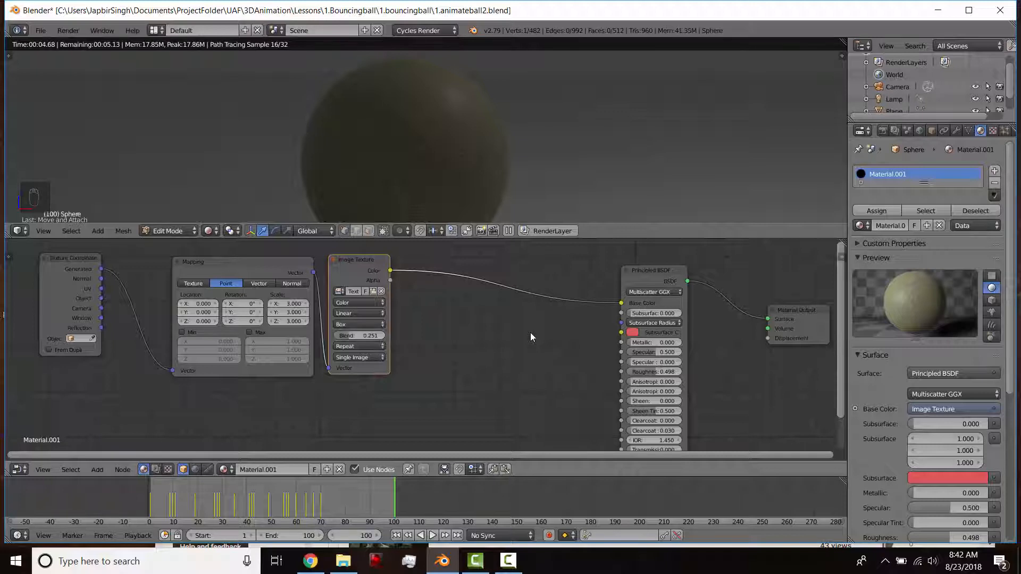
pyautogui.hotkey('shift', 'a')
pyautogui.moveTo(512, 394)
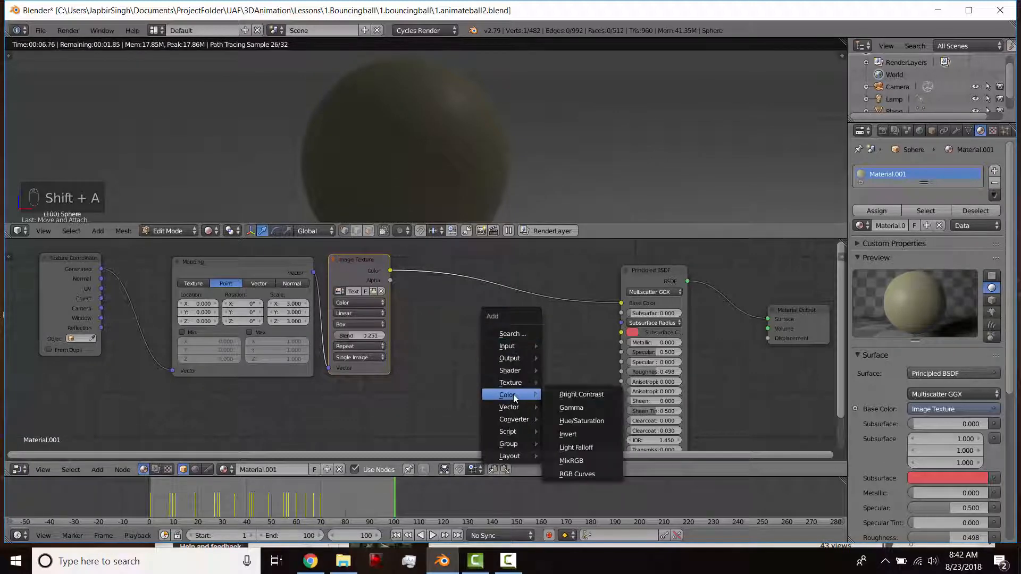
pyautogui.click(584, 469)
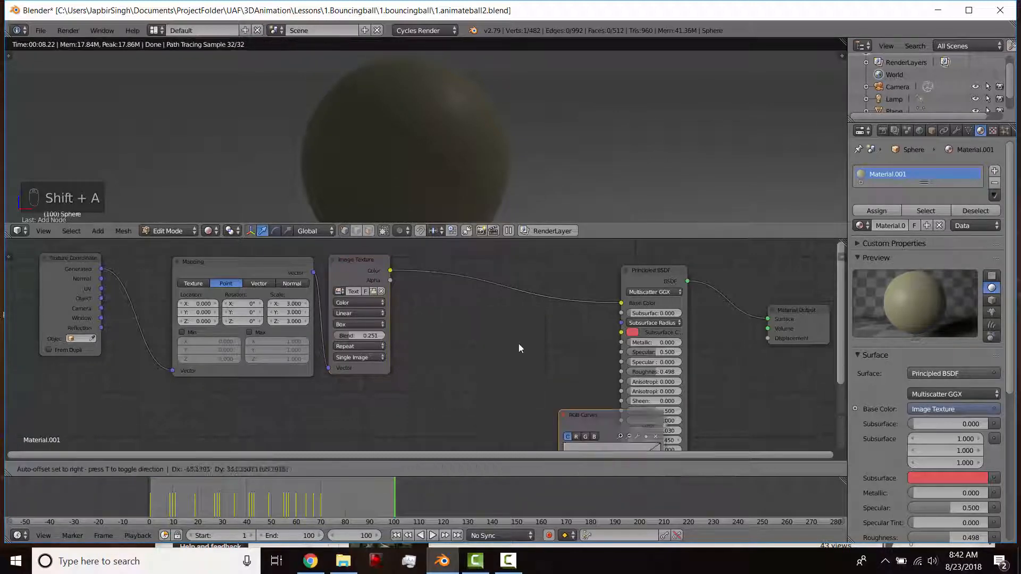
pyautogui.click(442, 245)
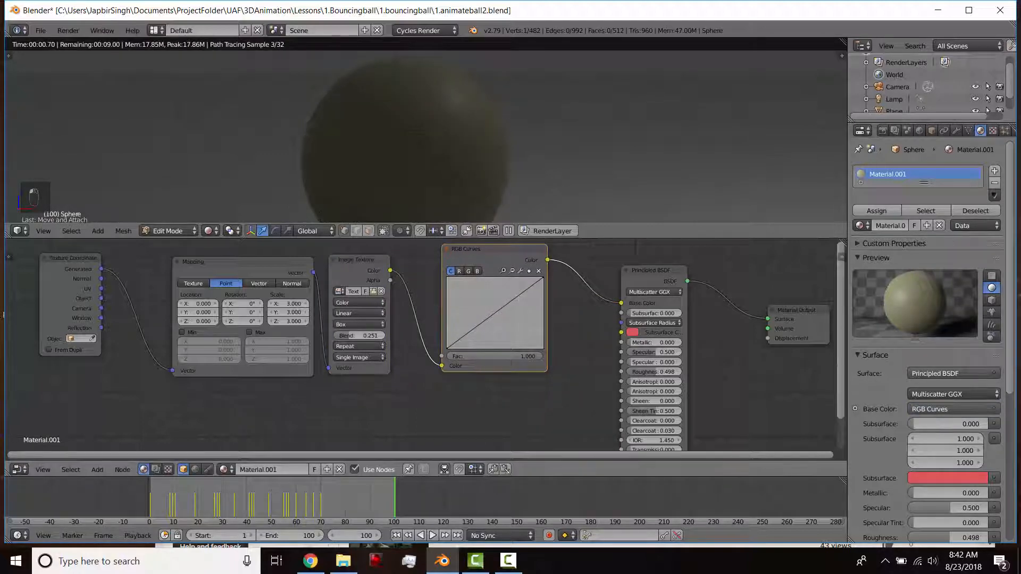
# - Bend the RGB Curves' combined curve down to about X 0.64, Y 0.26 while previewing the node's output on the ball with the emission viewer
pyautogui.moveTo(499, 308); pyautogui.dragTo(505, 325)
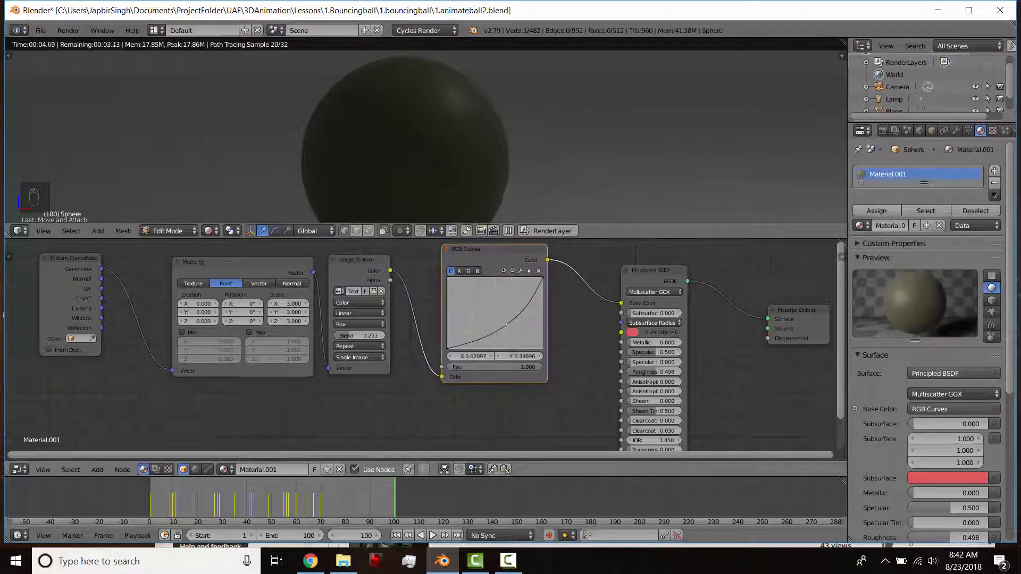
pyautogui.moveTo(506, 325); pyautogui.dragTo(485, 295)
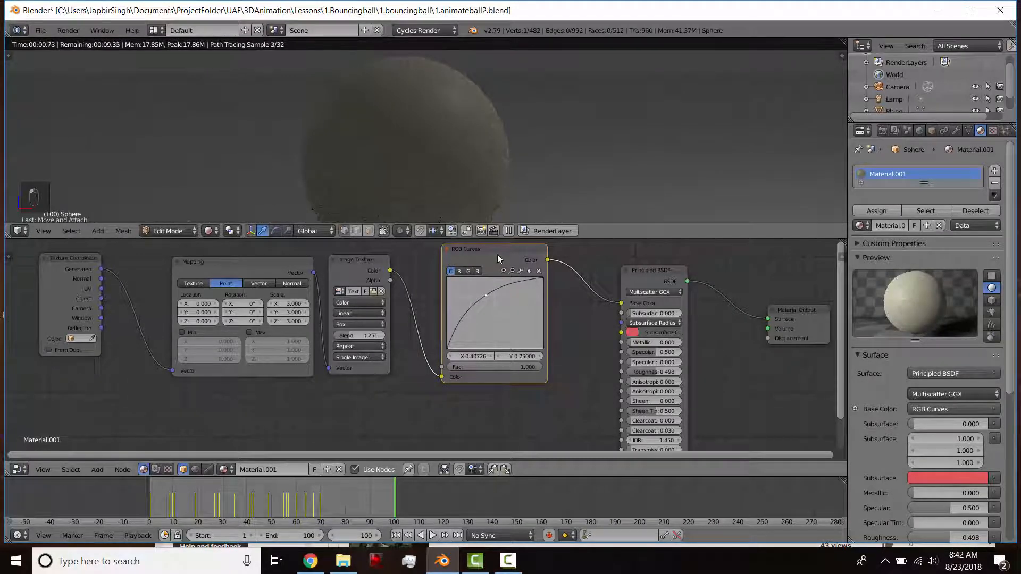
pyautogui.keyDown('ctrl'); pyautogui.keyDown('shift'); pyautogui.click(497, 254); pyautogui.keyUp('shift'); pyautogui.keyUp('ctrl')
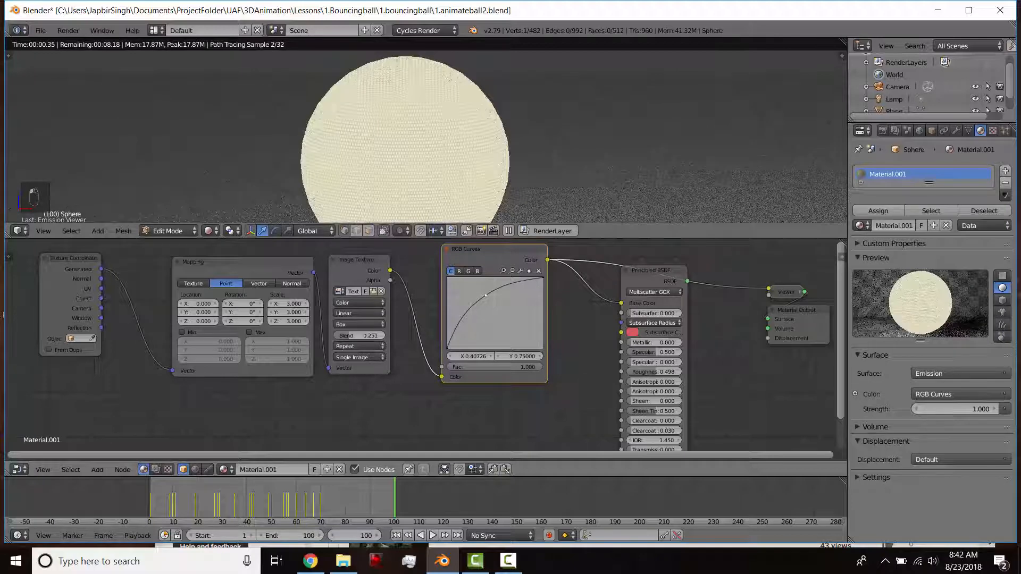
pyautogui.moveTo(485, 295); pyautogui.dragTo(508, 330)
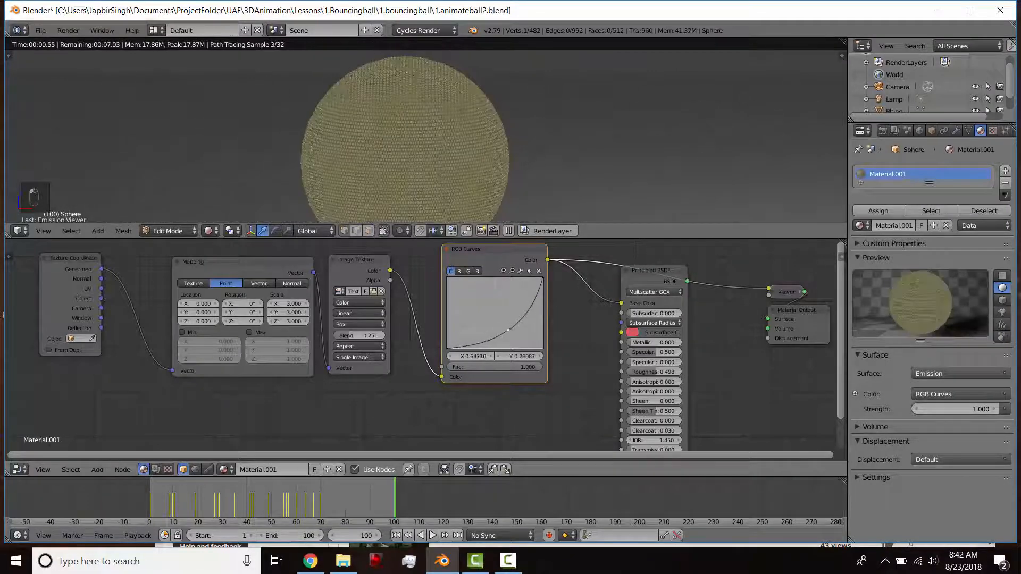
# - Raise the red curve to about X 0.38, Y 0.81, and lower green to about 0.58, 0.24 and blue to about 0.65, 0.31
pyautogui.click(459, 272)
pyautogui.moveTo(498, 317); pyautogui.dragTo(485, 291)
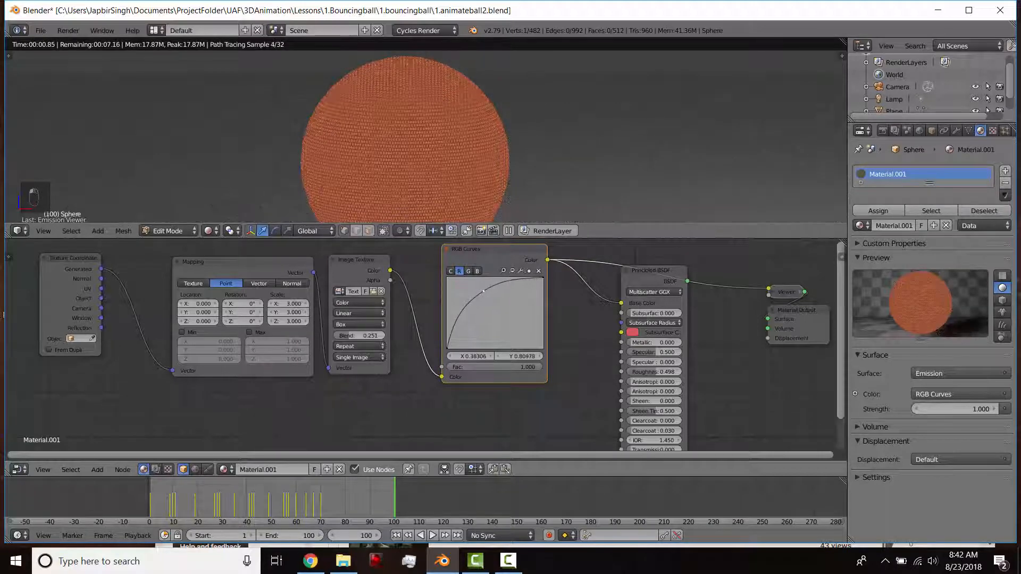
pyautogui.click(469, 271)
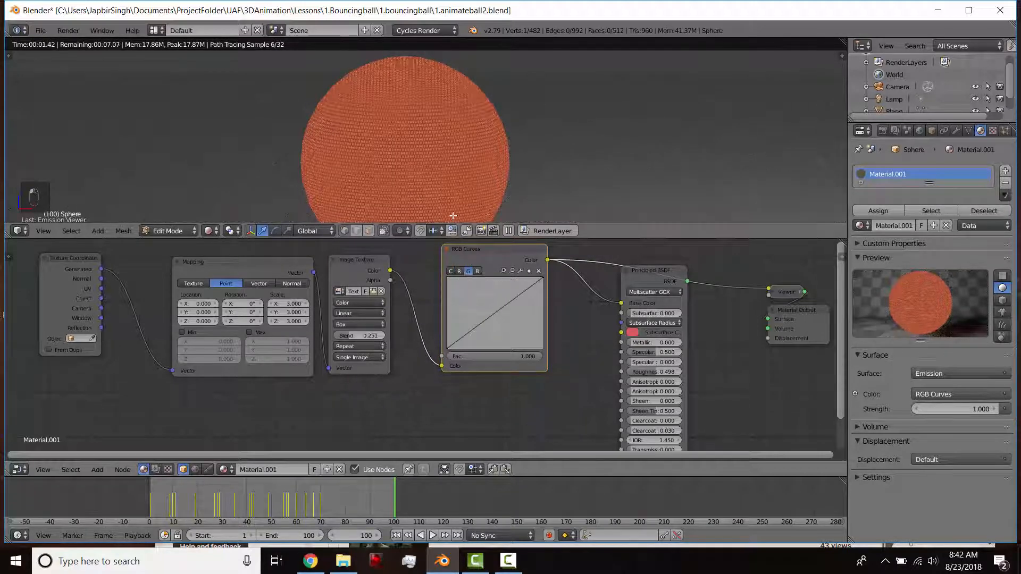
pyautogui.moveTo(492, 314); pyautogui.dragTo(503, 331)
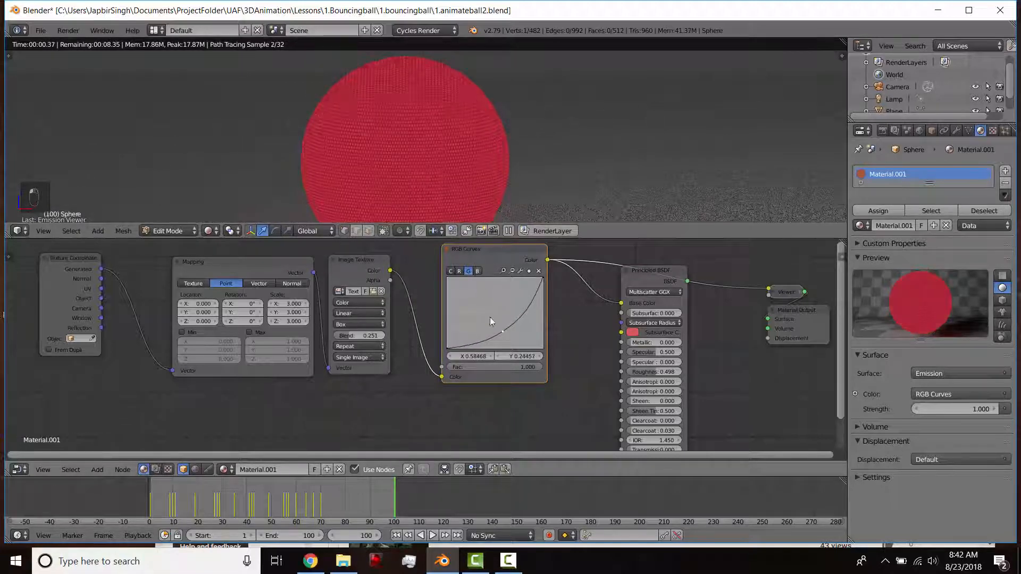
pyautogui.click(477, 271)
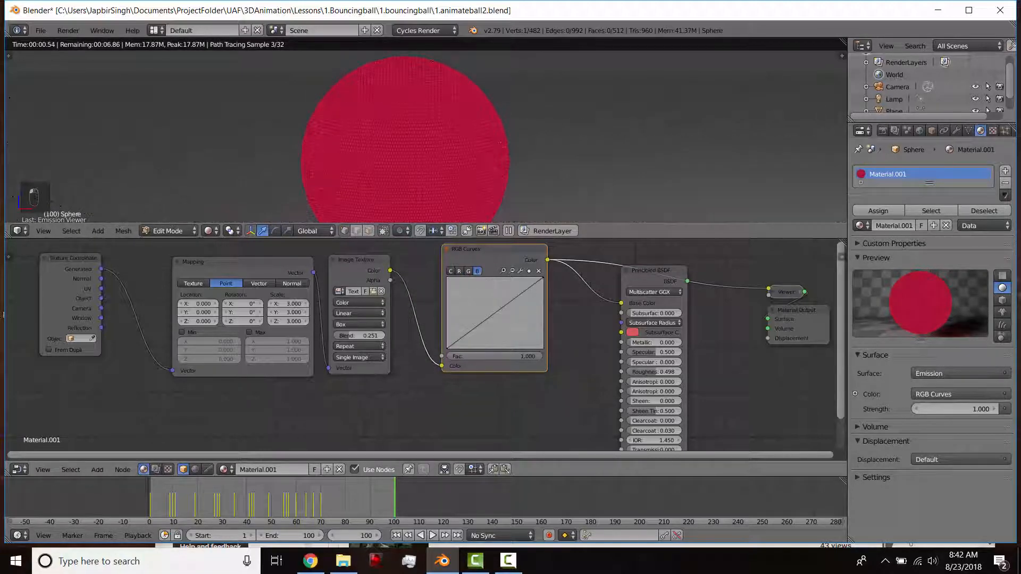
pyautogui.moveTo(499, 310); pyautogui.dragTo(509, 327)
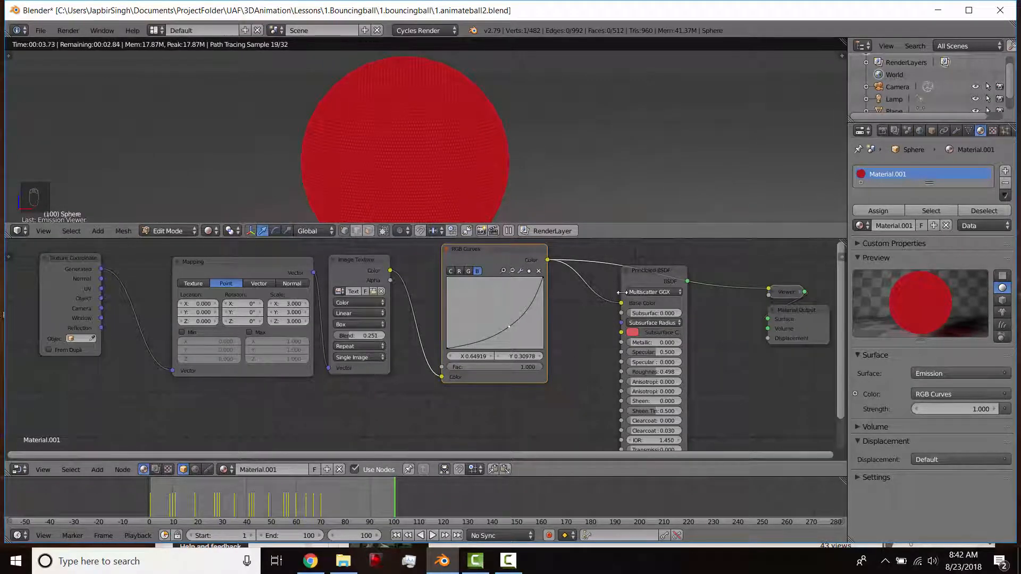
# - Route the Principled BSDF back into the Material Output and lower its Roughness to 0.401
pyautogui.keyDown('ctrl'); pyautogui.keyDown('shift'); pyautogui.click(633, 273); pyautogui.keyUp('shift'); pyautogui.keyUp('ctrl')
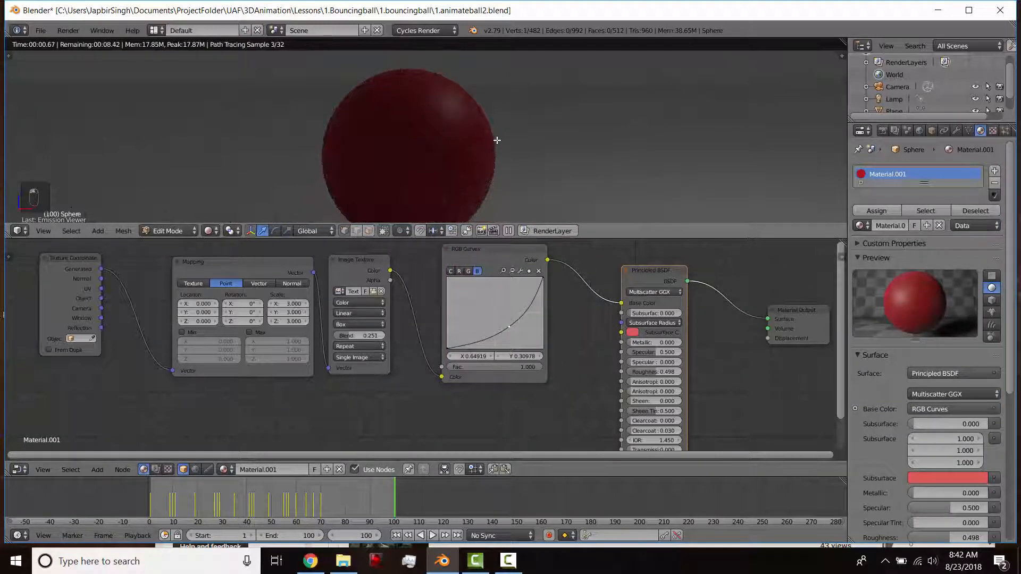
pyautogui.scroll(-2, 479, 146)
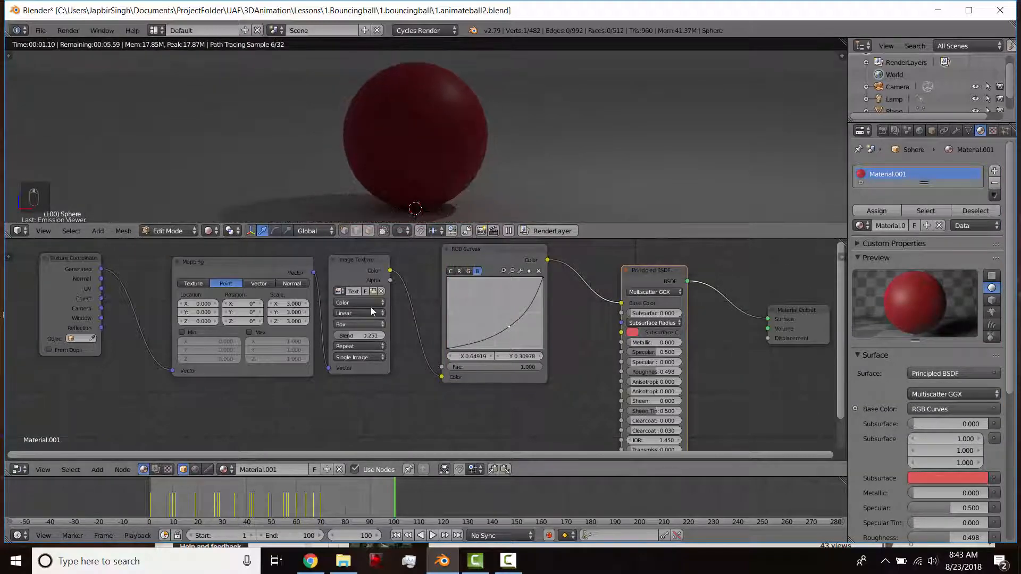
pyautogui.scroll(4, 452, 156)
pyautogui.moveTo(449, 199); pyautogui.dragTo(452, 134, button='middle')
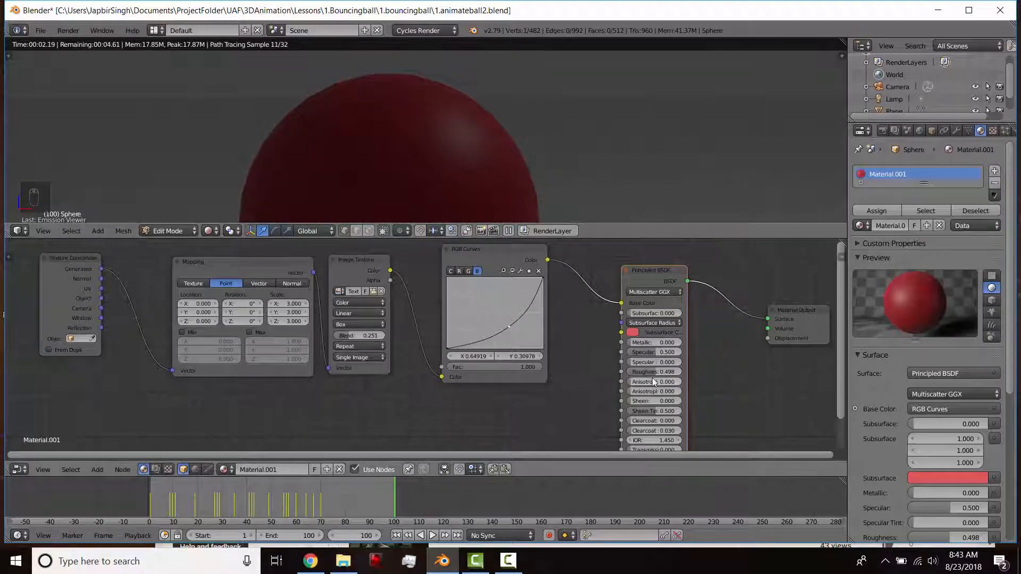
pyautogui.moveTo(653, 373); pyautogui.dragTo(647, 373)
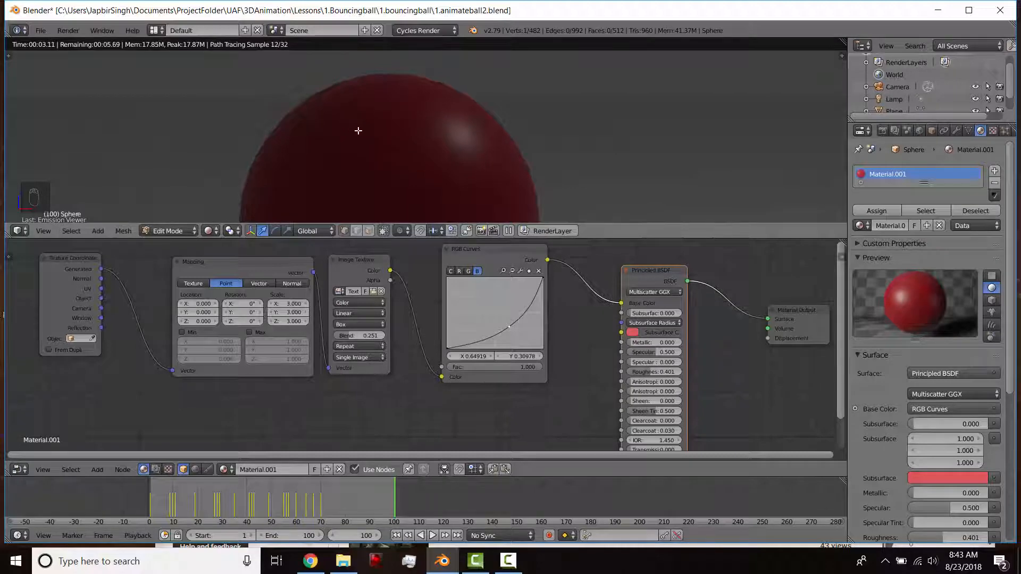
# - Collapse the RGB Curves node and move the Image Texture node closer to it
pyautogui.scroll(-3, 437, 383)
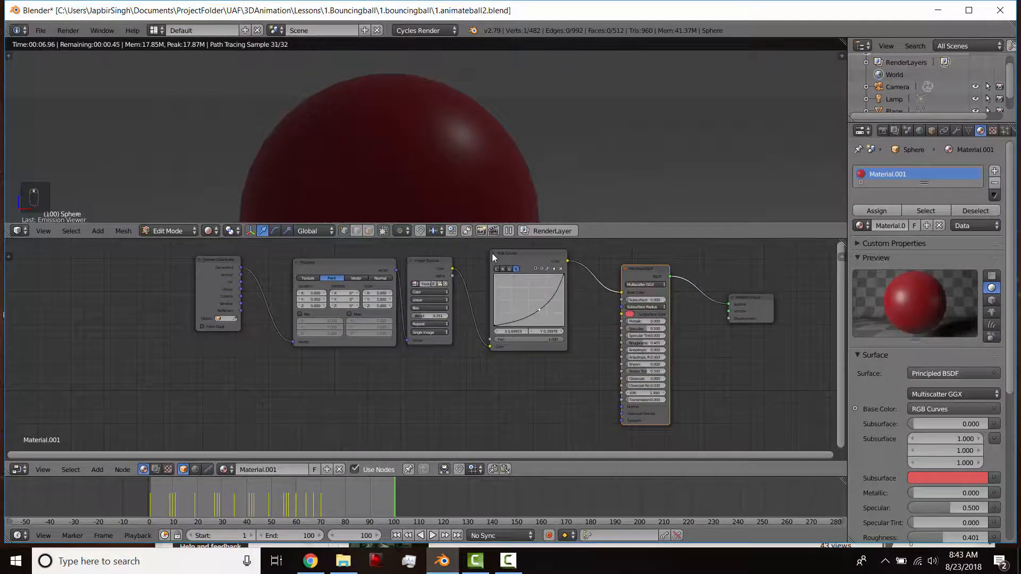
pyautogui.click(493, 253)
pyautogui.moveTo(499, 252); pyautogui.dragTo(520, 269)
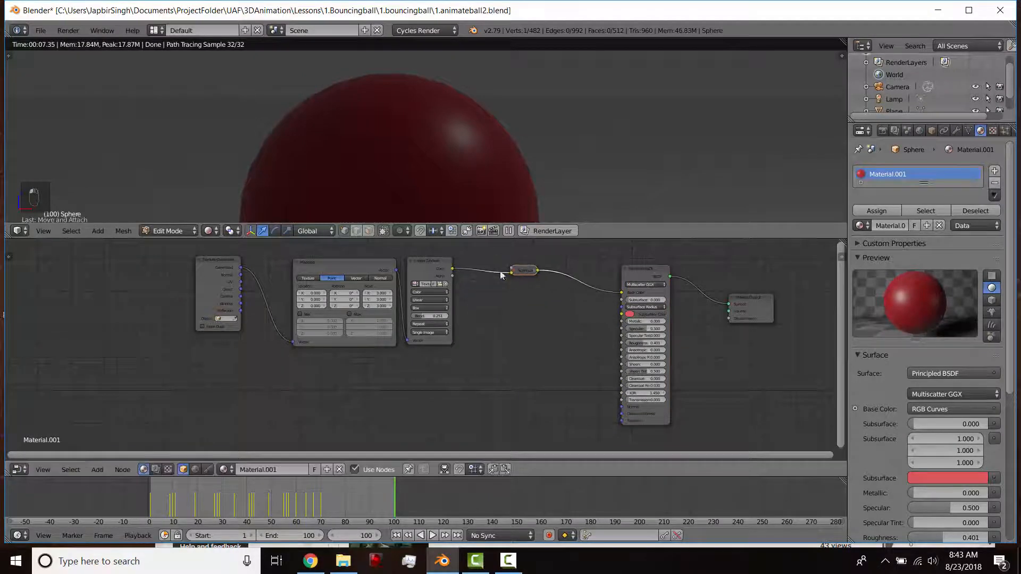
pyautogui.click(439, 265)
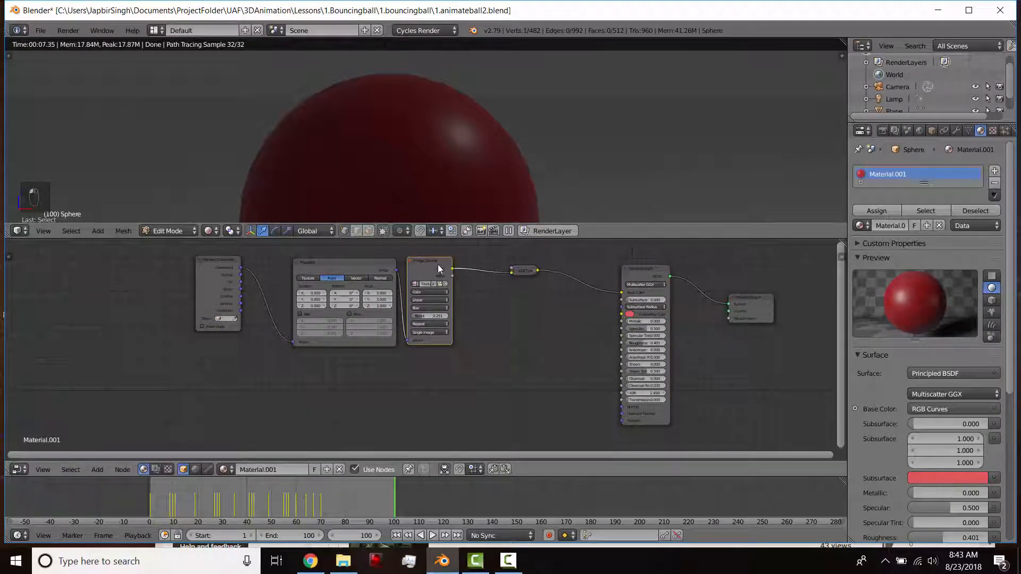
pyautogui.moveTo(439, 268); pyautogui.dragTo(480, 289)
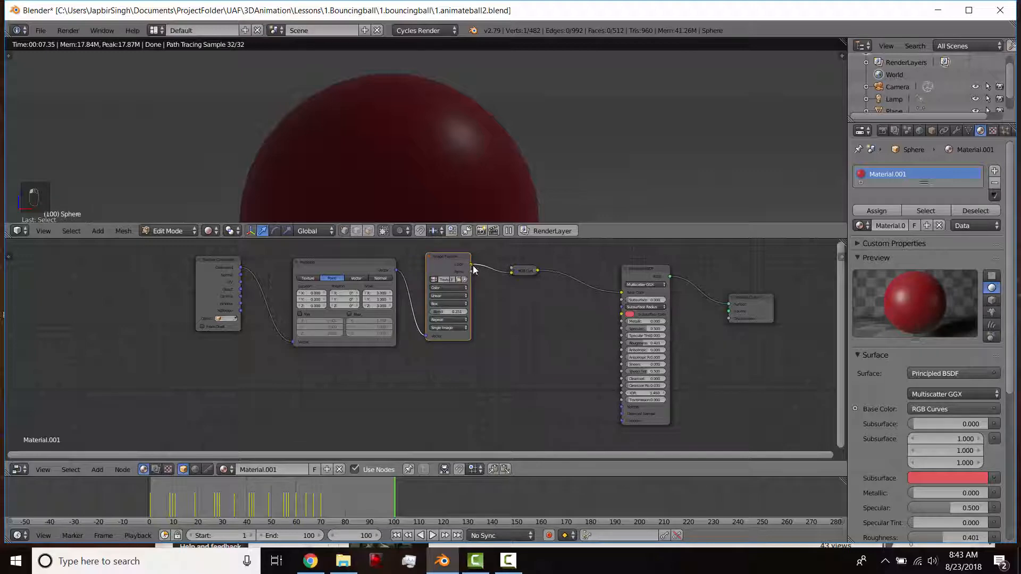
# - Duplicate the Image Texture node below the original and link the Mapping node's vector output to the copy's vector input
pyautogui.scroll(1, 464, 314)
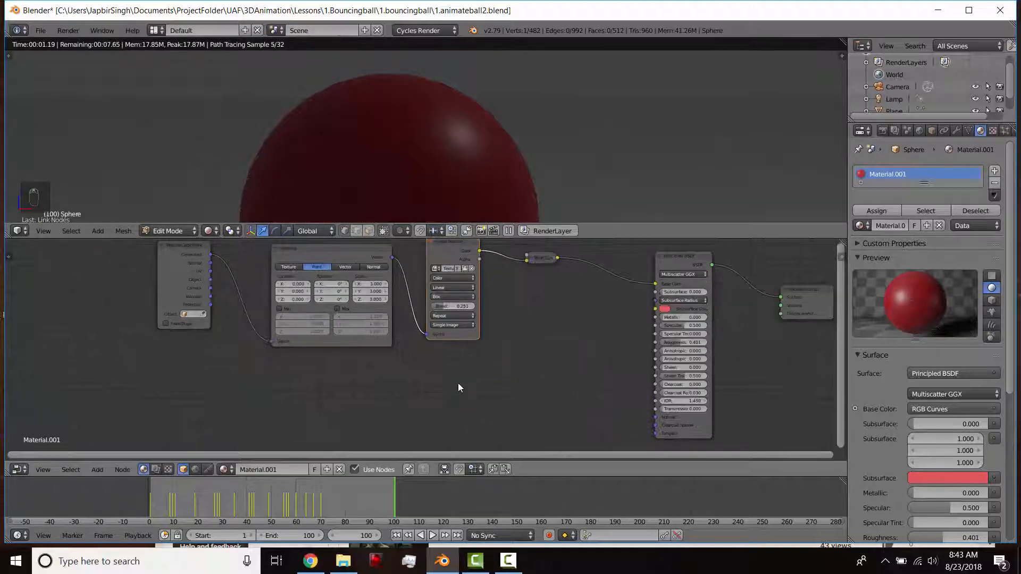
pyautogui.hotkey('shift', 'd')
pyautogui.click(465, 445)
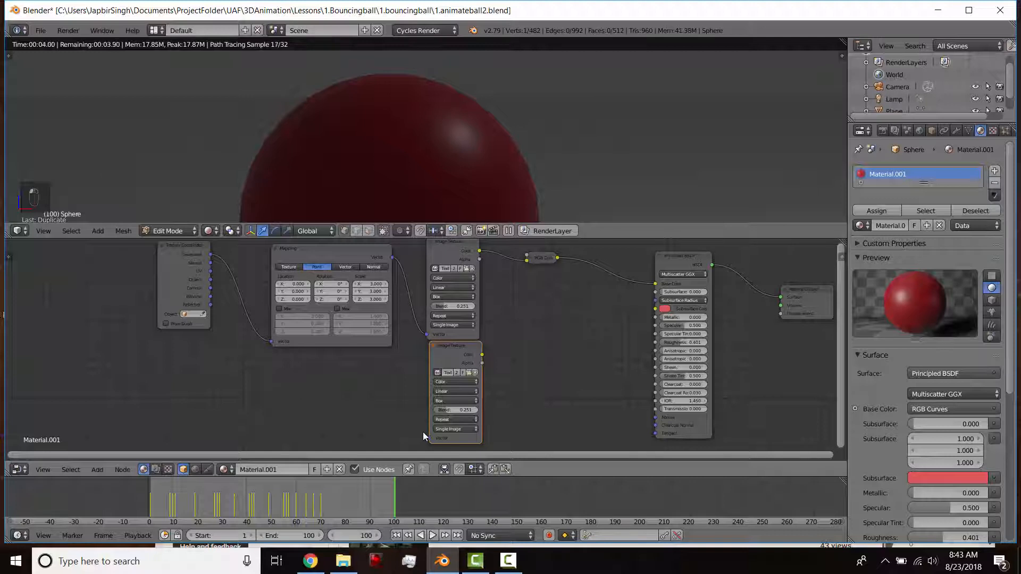
pyautogui.moveTo(422, 432); pyautogui.dragTo(420, 399)
pyautogui.moveTo(392, 257); pyautogui.dragTo(467, 343)
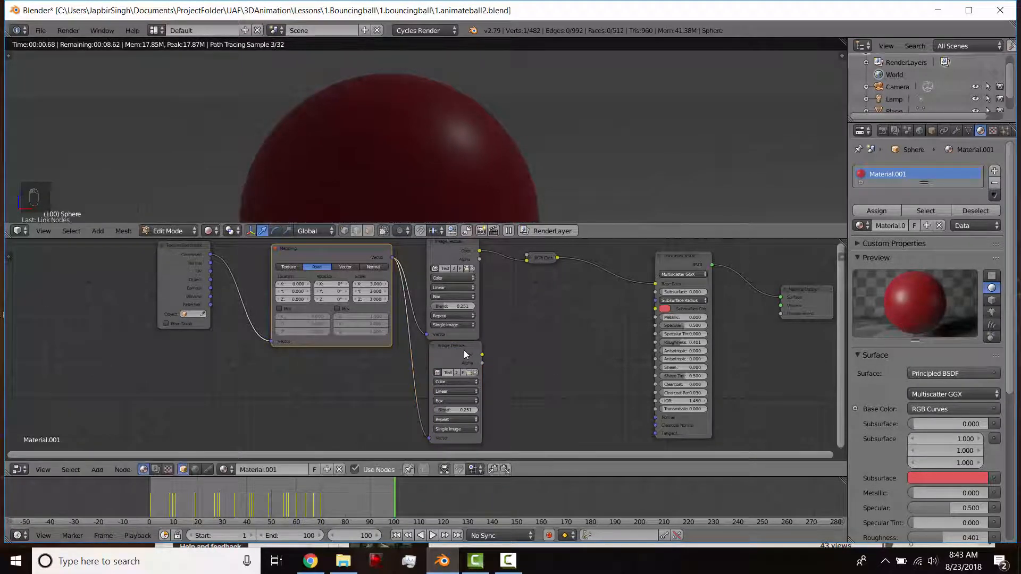
# - Preview the duplicated Image Texture on the ball with the emission viewer and set its color space to Non-Color Data
pyautogui.keyDown('ctrl'); pyautogui.keyDown('shift'); pyautogui.click(464, 350); pyautogui.keyUp('shift'); pyautogui.keyUp('ctrl')
pyautogui.moveTo(520, 346); pyautogui.dragTo(555, 299, button='middle')
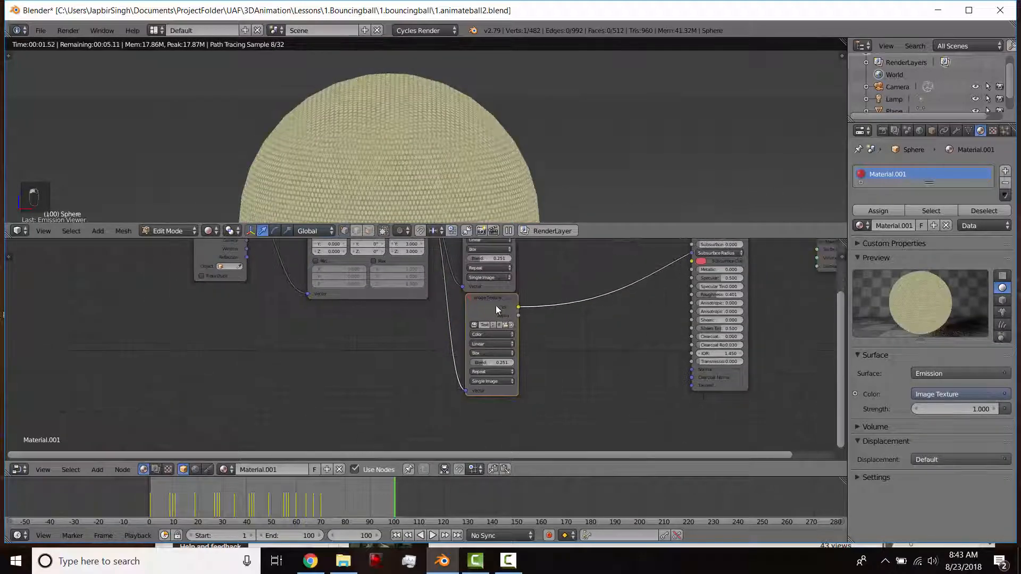
pyautogui.moveTo(496, 306); pyautogui.dragTo(490, 319)
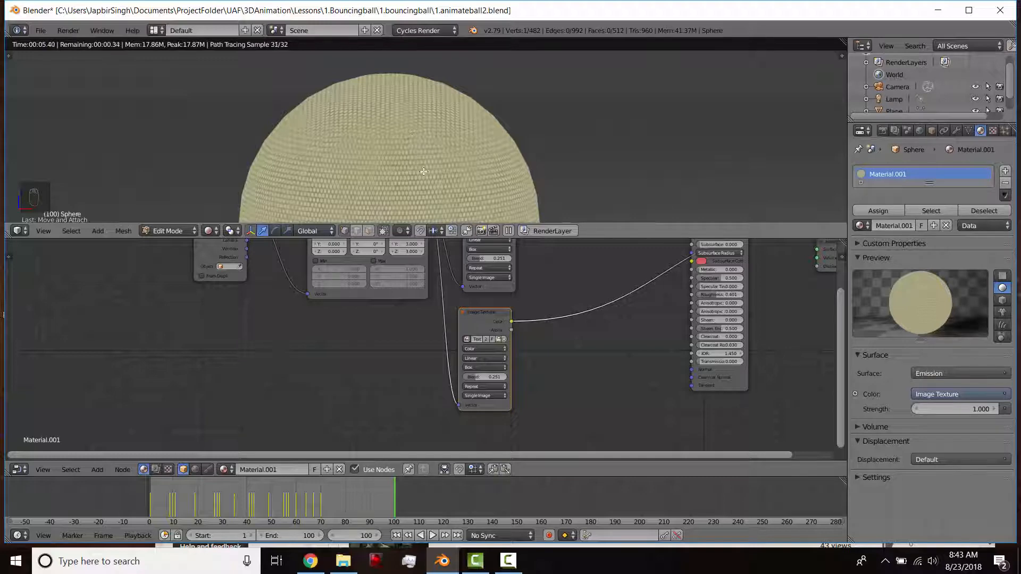
pyautogui.click(479, 348)
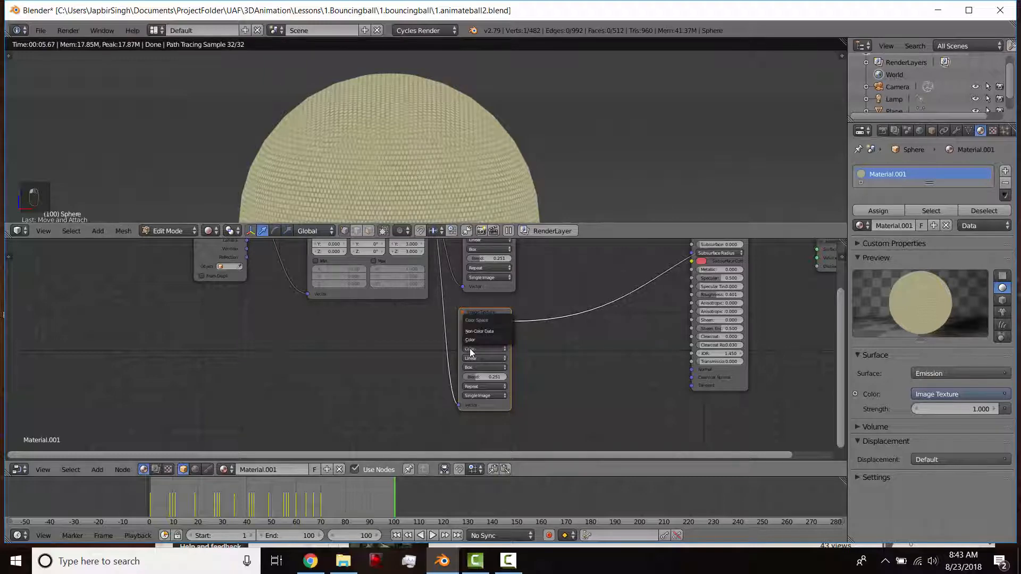
pyautogui.click(475, 332)
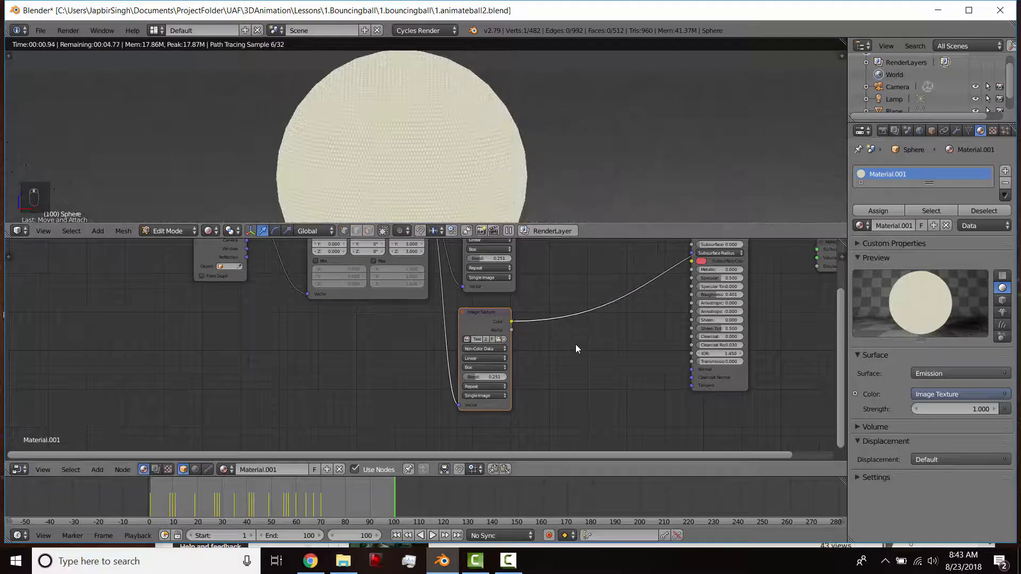
# - Insert a ColorRamp node on the duplicated Image Texture's colour output and space the two nodes apart
pyautogui.hotkey('shift', 'a')
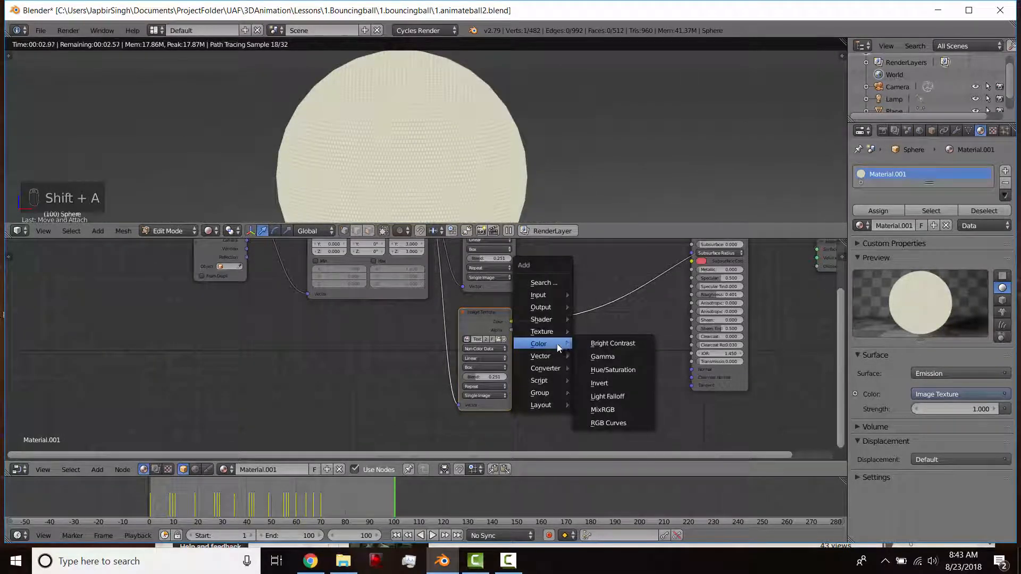
pyautogui.moveTo(546, 367)
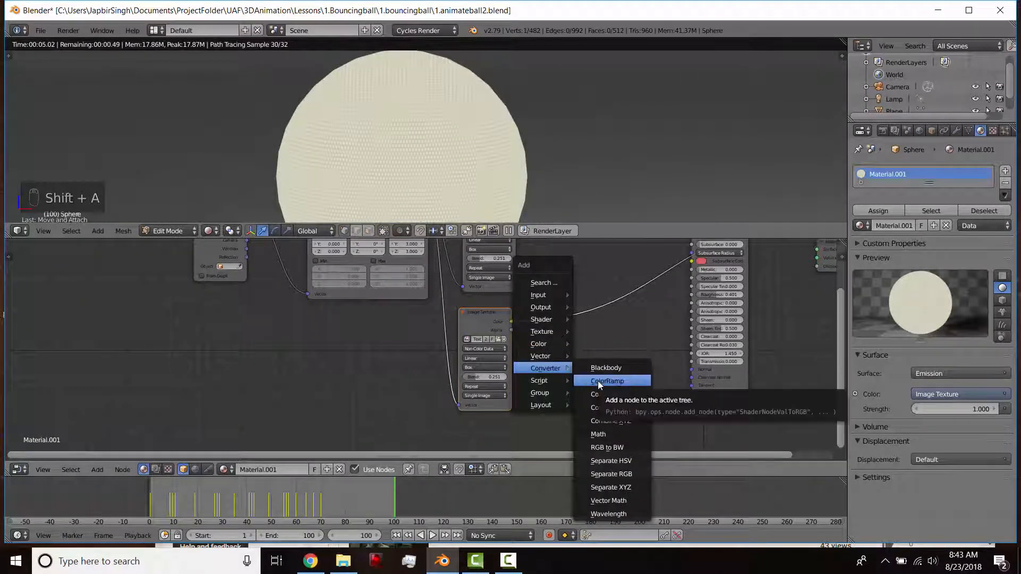
pyautogui.click(636, 381)
pyautogui.click(518, 276)
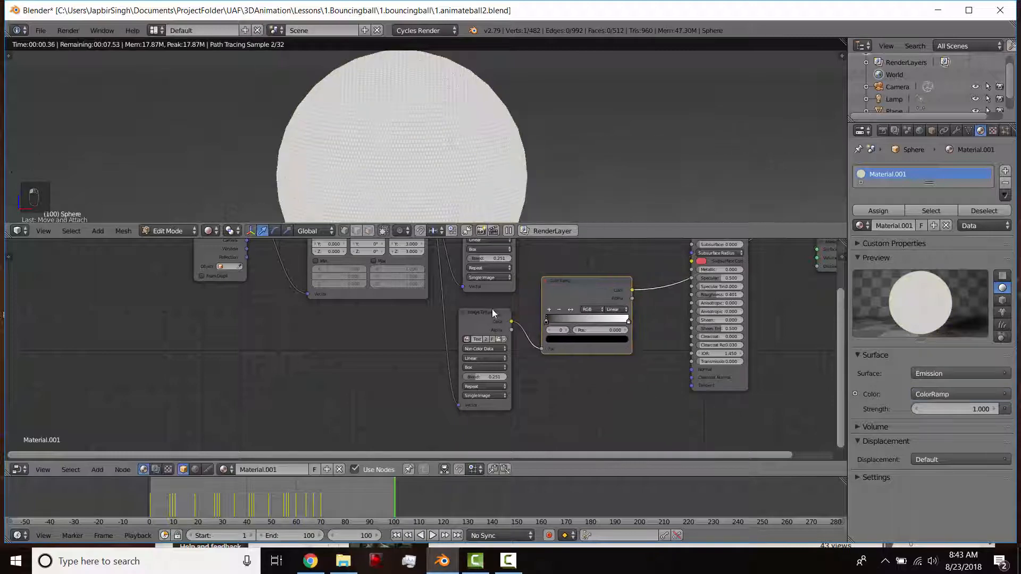
pyautogui.moveTo(484, 321); pyautogui.dragTo(467, 318)
pyautogui.moveTo(556, 287); pyautogui.dragTo(548, 290)
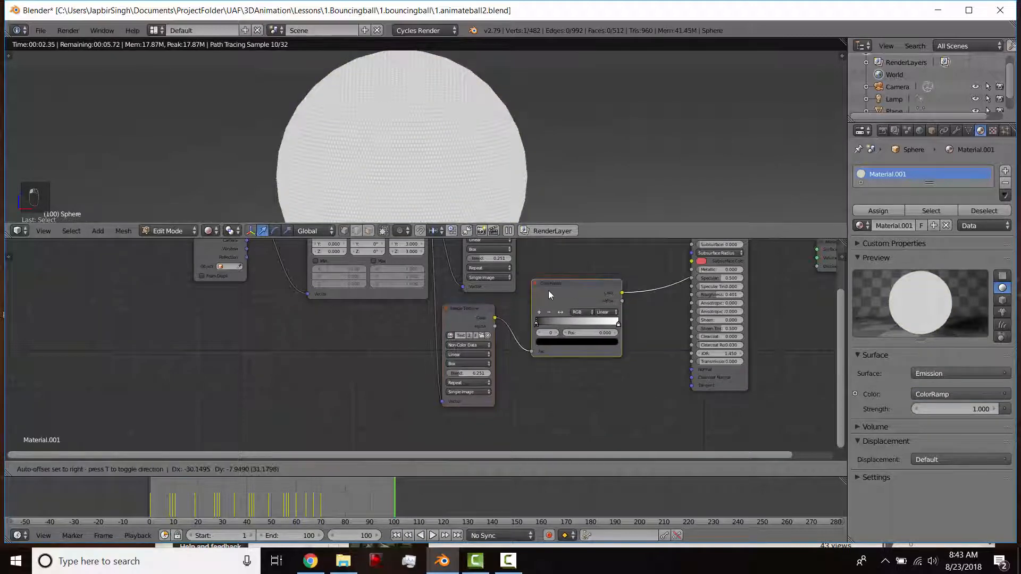
# - Move the ColorRamp's black stop to position 0.484 and add another colour stop
pyautogui.scroll(3, 390, 167)
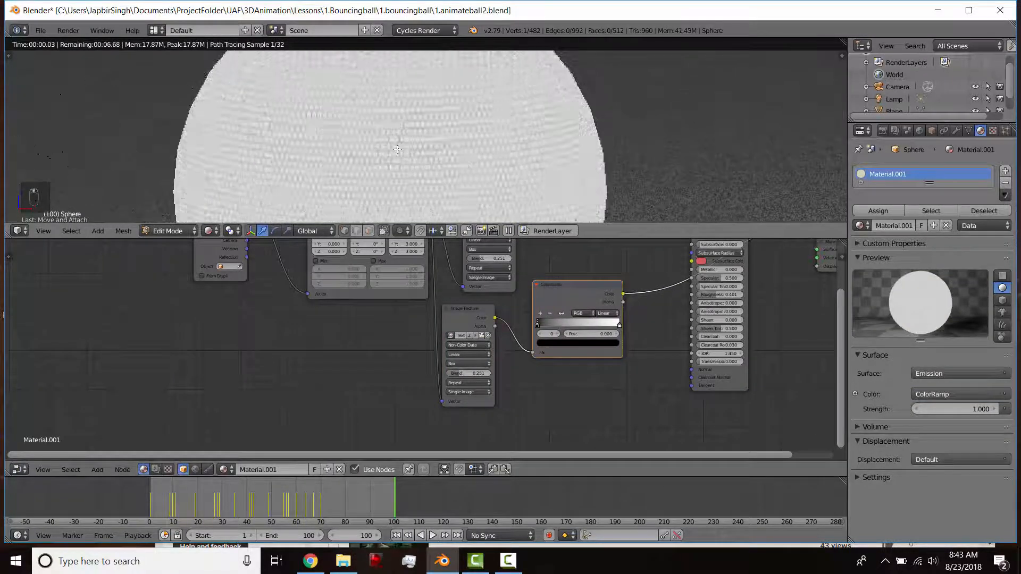
pyautogui.moveTo(537, 323); pyautogui.dragTo(577, 323)
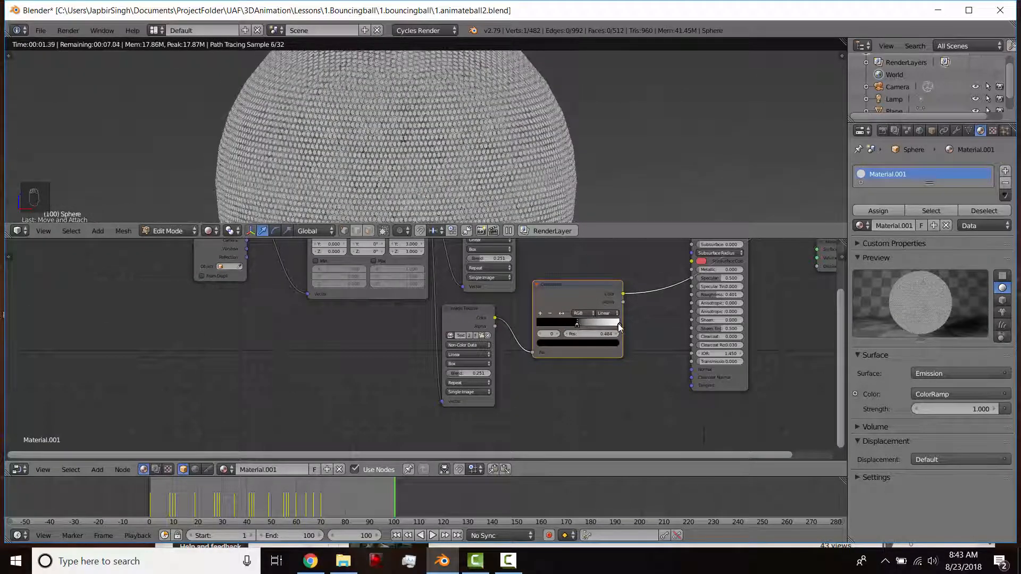
pyautogui.click(541, 314)
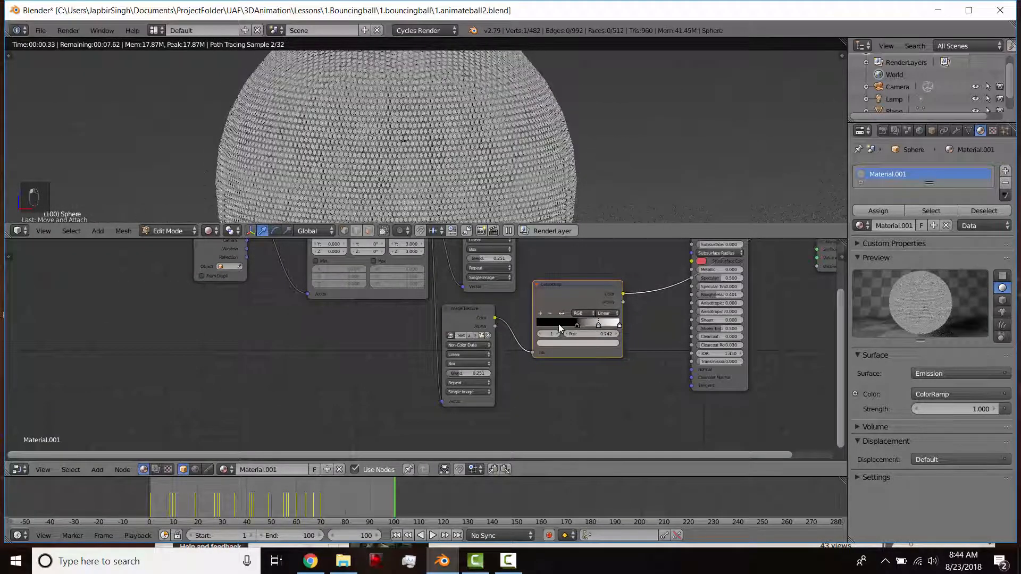
# - Recolour the added ColorRamp stop blue at the start of the ramp, and remove that stop
pyautogui.moveTo(558, 324); pyautogui.dragTo(538, 326)
pyautogui.click(540, 343)
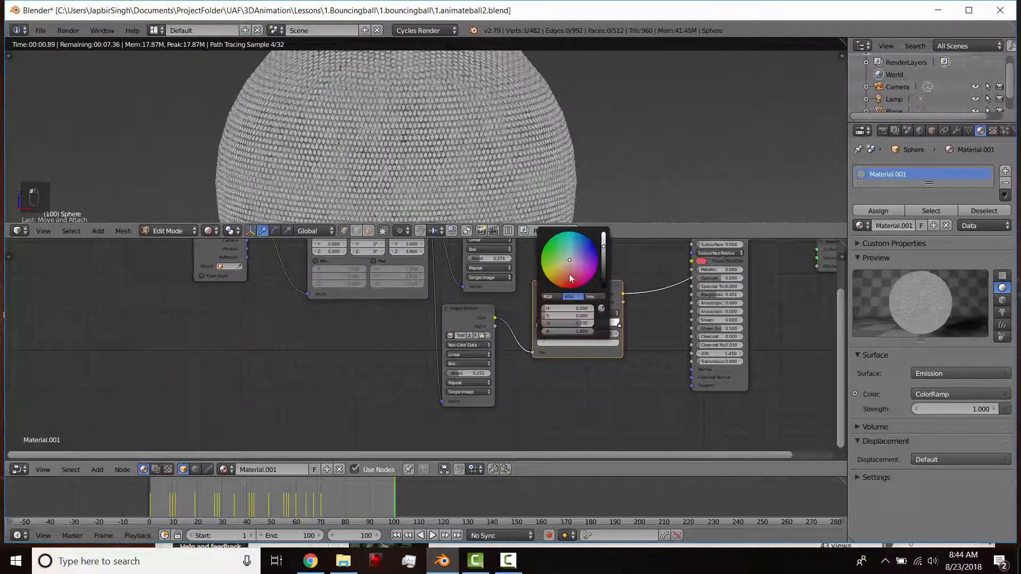
pyautogui.click(591, 252)
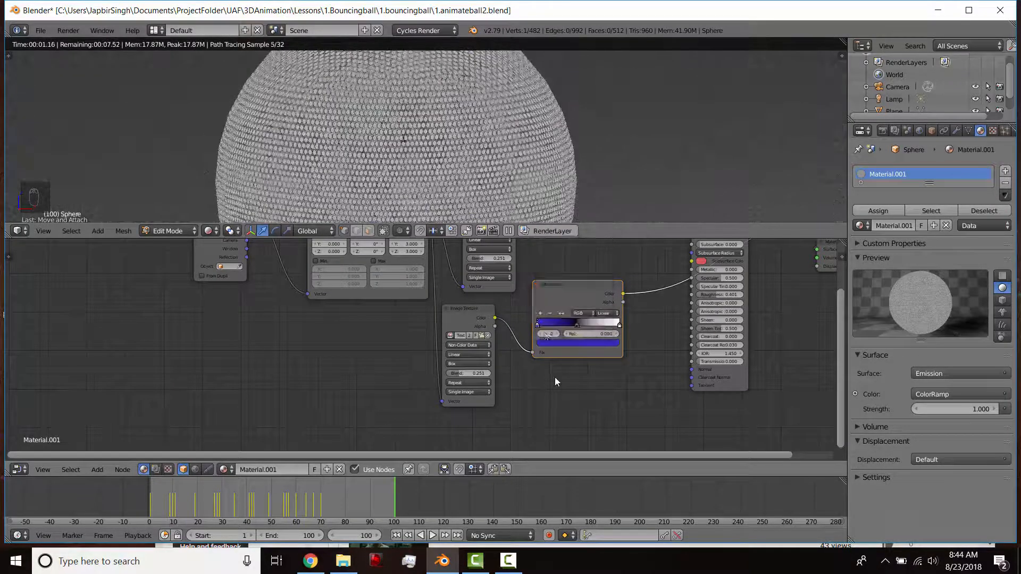
pyautogui.moveTo(539, 324)
pyautogui.mouseDown()
pyautogui.moveTo(588, 324)
pyautogui.moveTo(536, 328)
pyautogui.mouseUp()
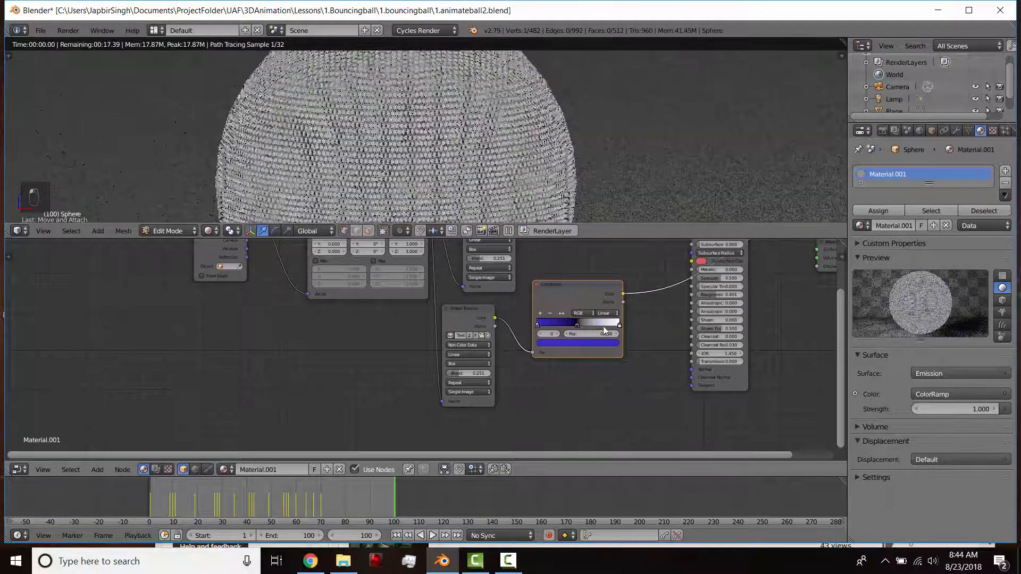
pyautogui.click(550, 313)
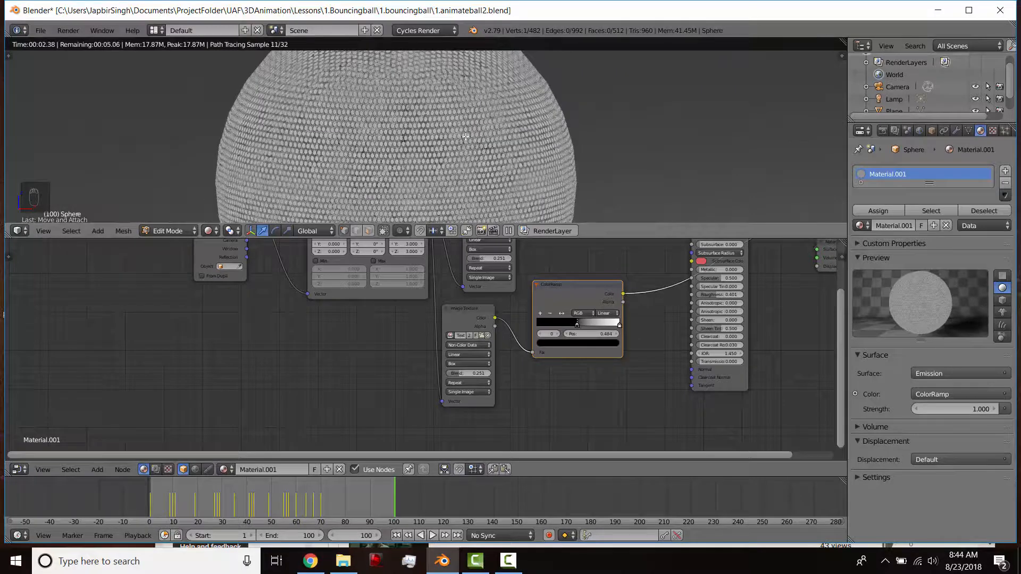
# - Flip the ColorRamp's gradient and move its black stop to position 0.871
pyautogui.click(561, 314)
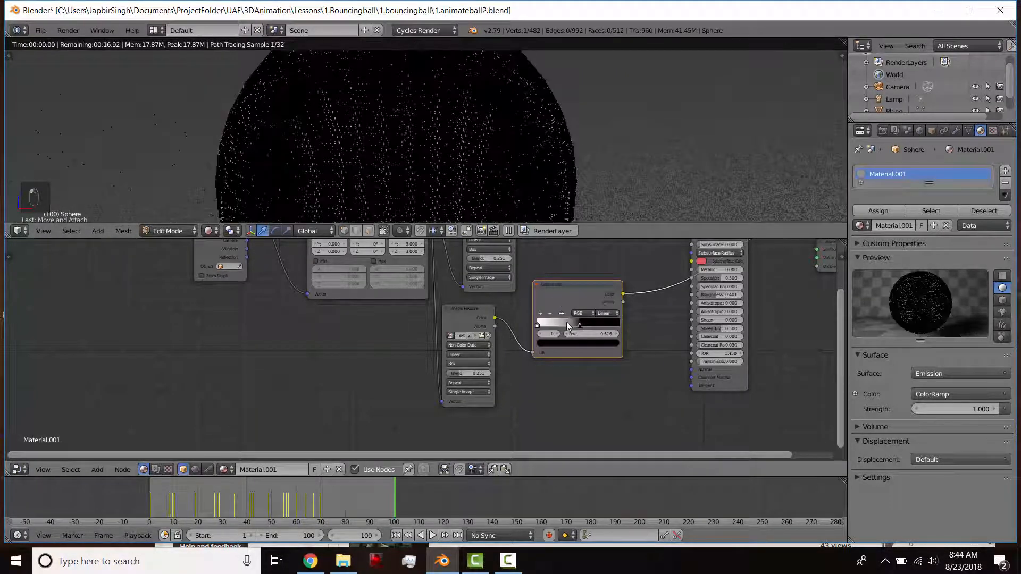
pyautogui.moveTo(582, 324); pyautogui.dragTo(604, 324)
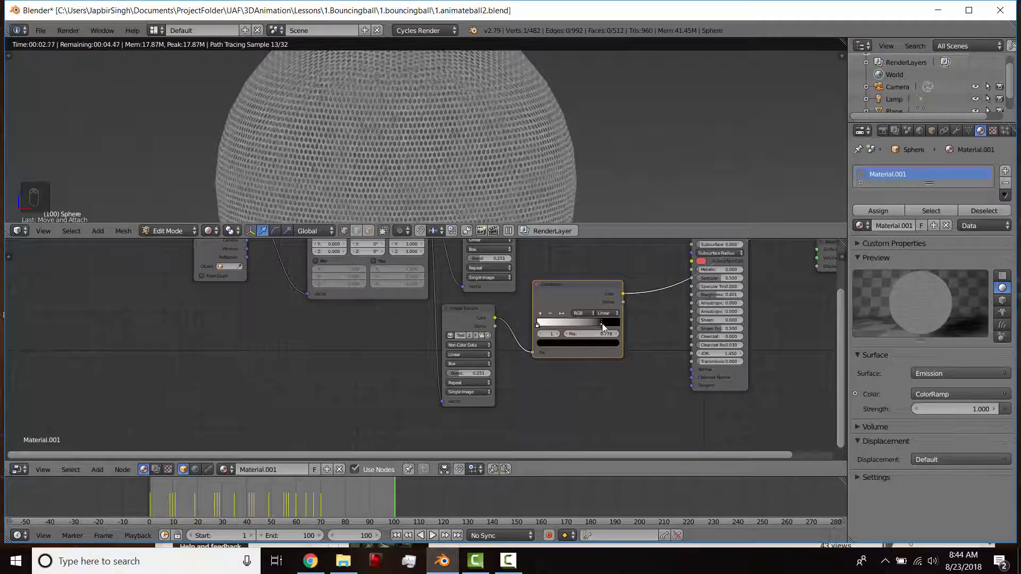
pyautogui.moveTo(602, 323); pyautogui.dragTo(608, 324)
# - Darken the ColorRamp's white stop to a grey of value about 0.67 and lighten its black stop to about 0.24
pyautogui.click(538, 325)
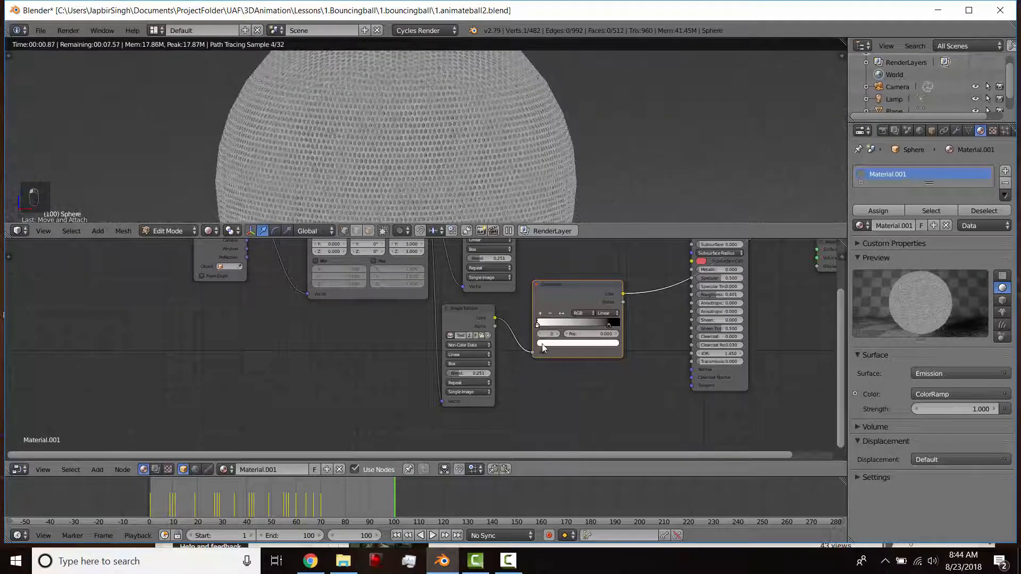
pyautogui.click(542, 343)
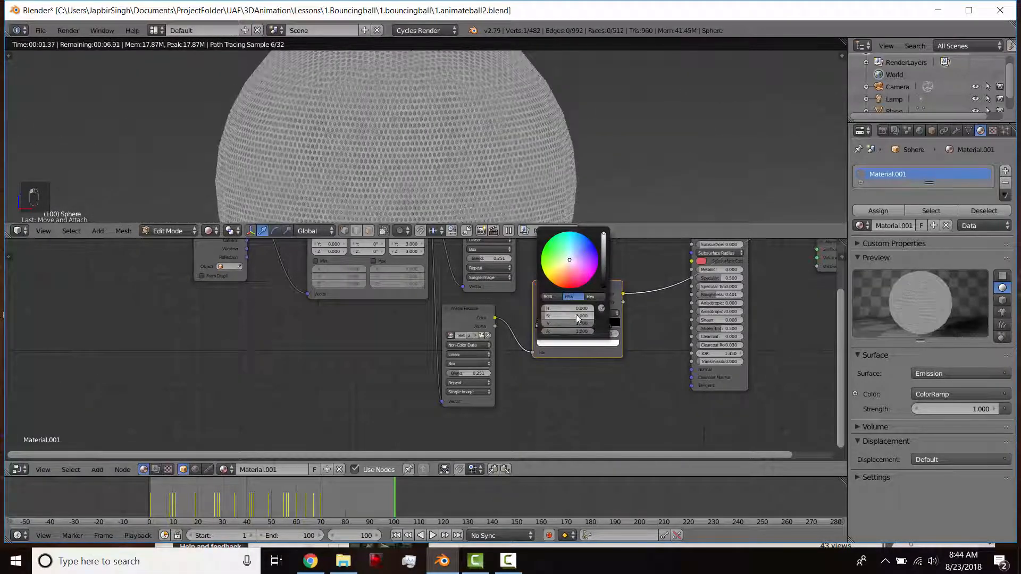
pyautogui.moveTo(603, 233); pyautogui.dragTo(603, 249)
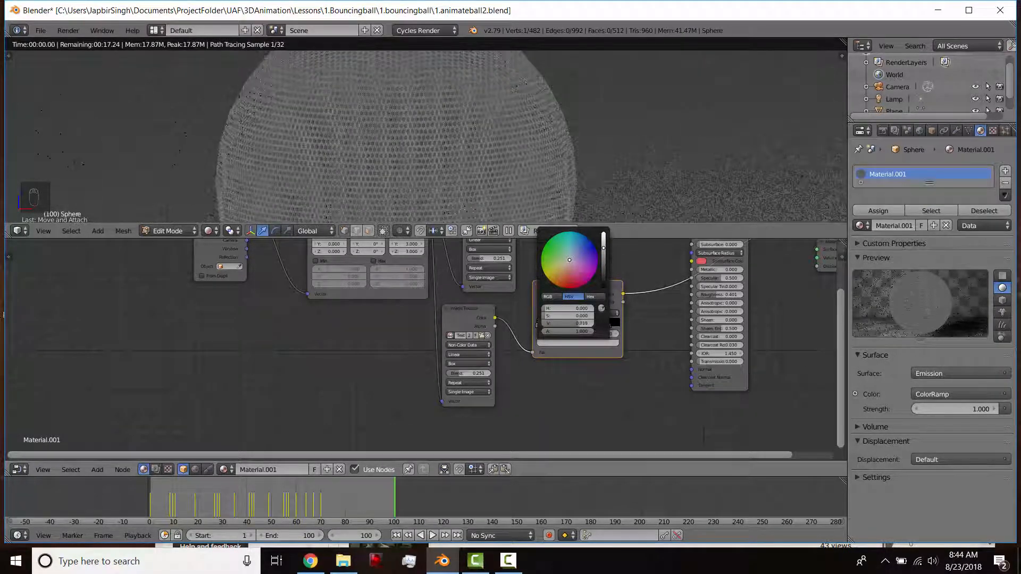
pyautogui.moveTo(603, 249); pyautogui.dragTo(604, 252)
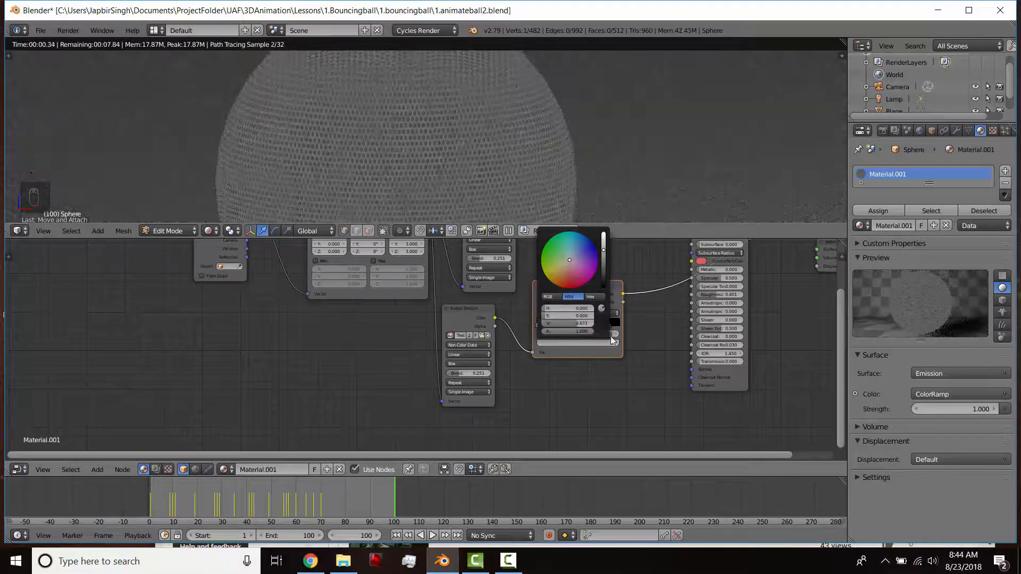
pyautogui.click(611, 324)
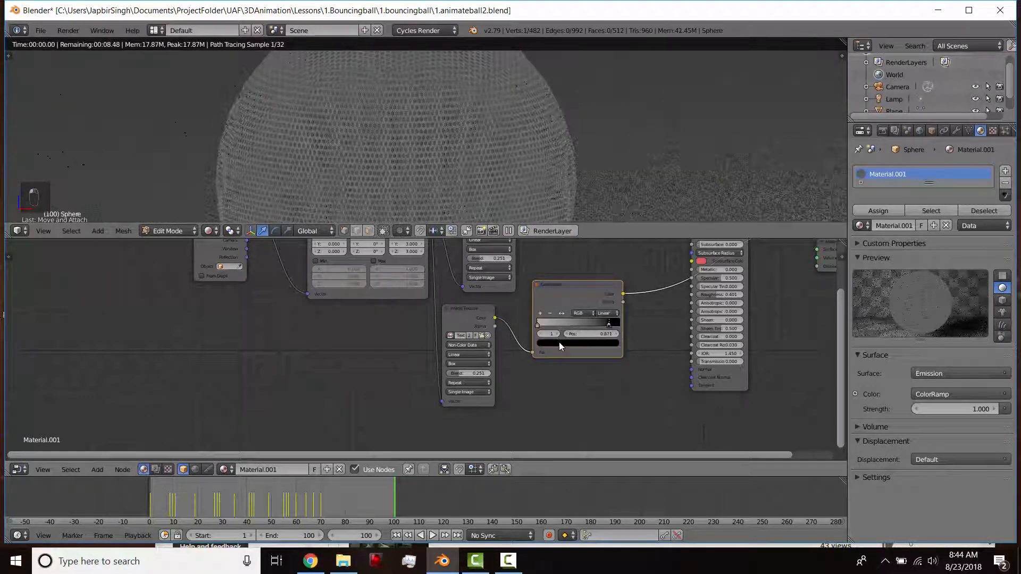
pyautogui.click(541, 342)
pyautogui.moveTo(604, 283); pyautogui.dragTo(604, 278)
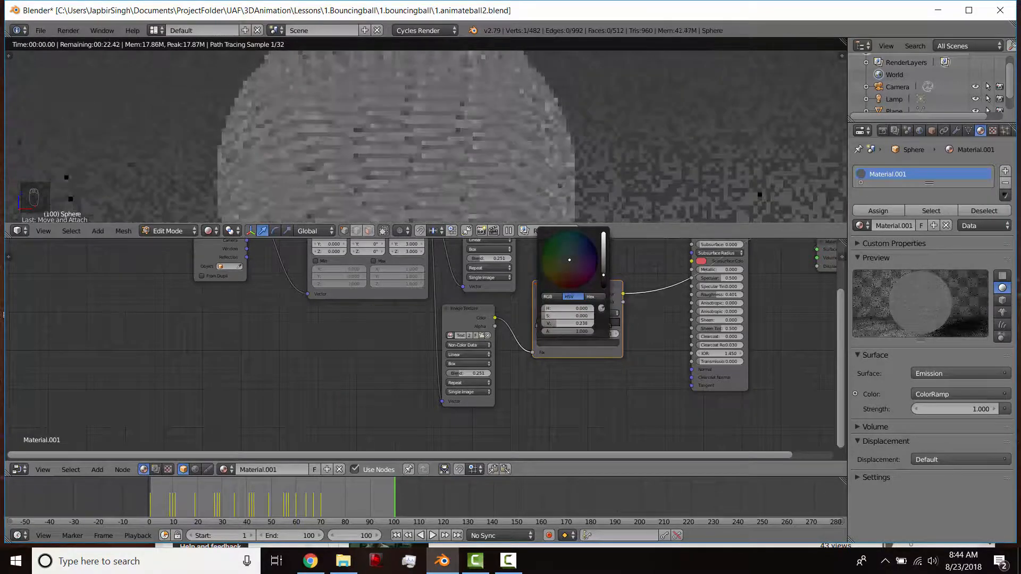
# - Link the ColorRamp's colour to the Principled BSDF's Roughness and the BSDF to the Material Output's Surface, collapsing the ColorRamp node
pyautogui.moveTo(623, 298); pyautogui.dragTo(515, 327, button='middle')
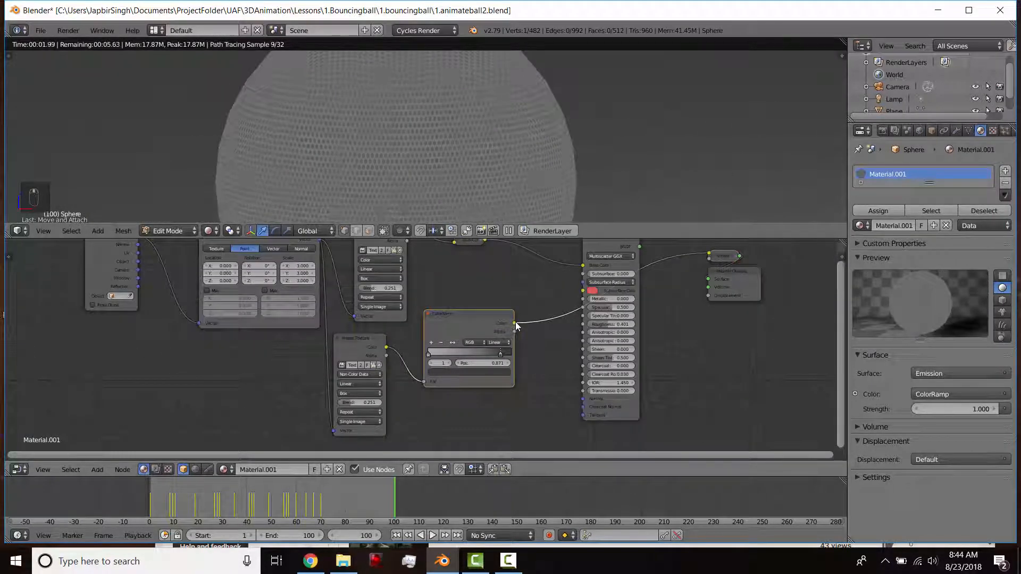
pyautogui.moveTo(514, 322); pyautogui.dragTo(583, 324)
pyautogui.moveTo(610, 331); pyautogui.dragTo(570, 354, button='middle')
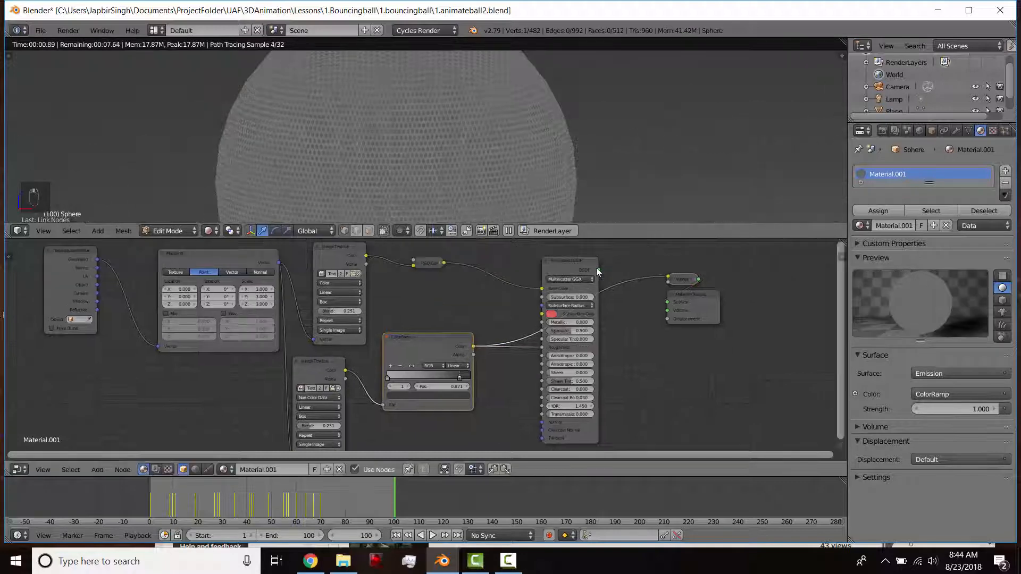
pyautogui.moveTo(598, 270); pyautogui.dragTo(667, 302)
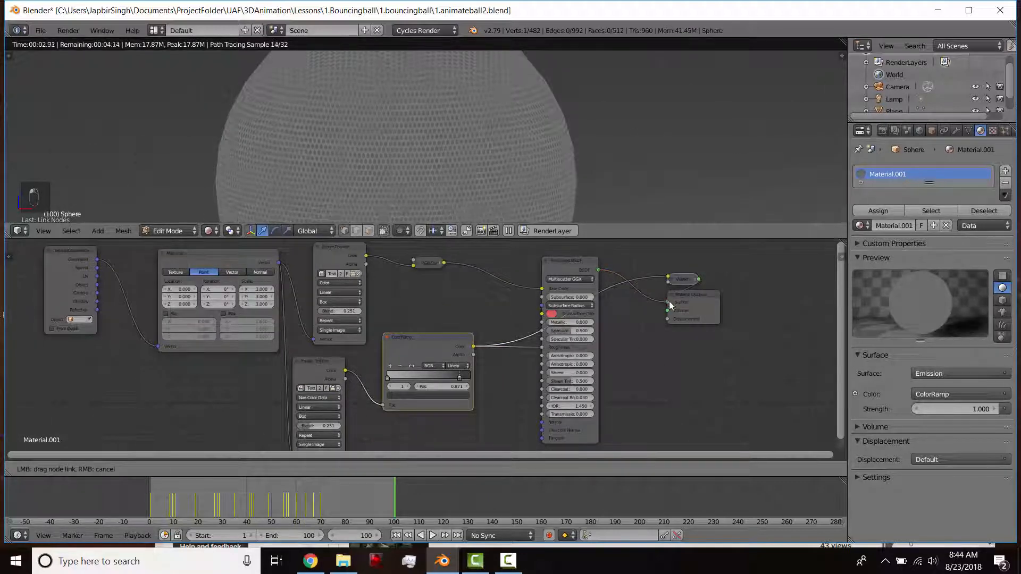
pyautogui.click(388, 336)
# - Try linking the non-color Image Texture's colour output directly to the Principled BSDF's Normal input
pyautogui.moveTo(512, 346); pyautogui.dragTo(518, 339, button='middle')
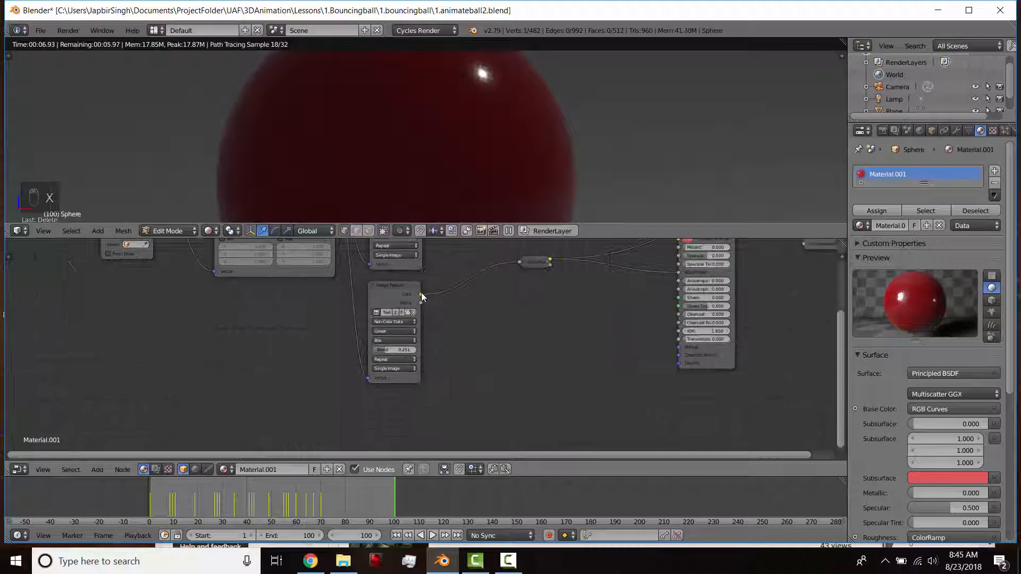
pyautogui.moveTo(420, 294); pyautogui.dragTo(489, 344)
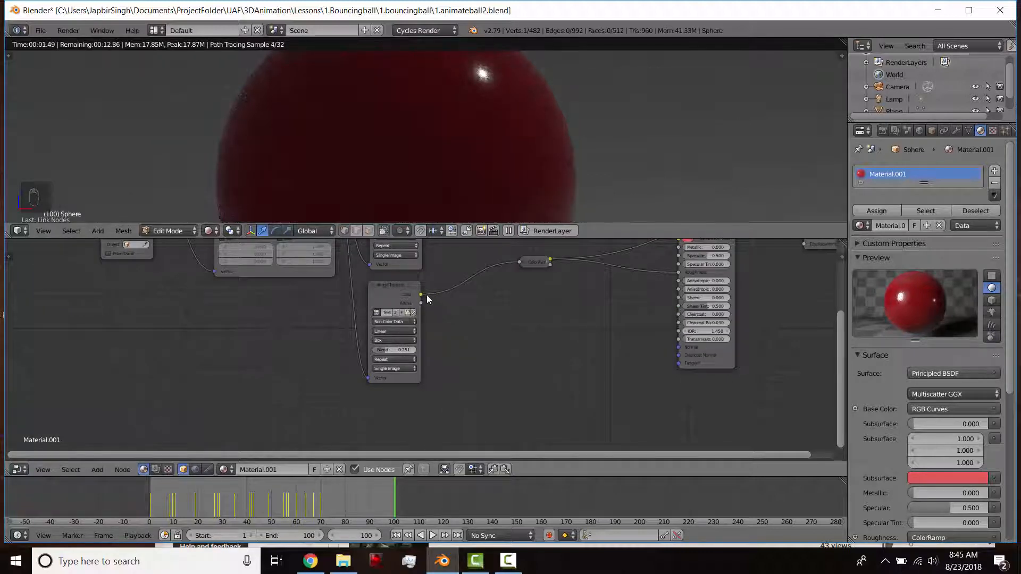
pyautogui.moveTo(422, 295); pyautogui.dragTo(675, 346)
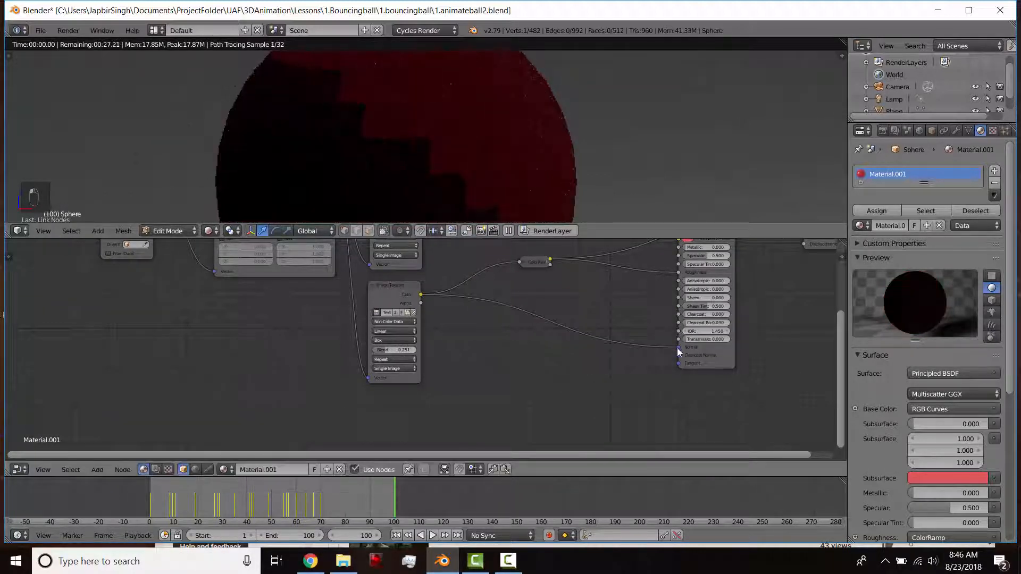
# - Preview the non-color Image Texture with the emission viewer and add a Bump node between it and the Principled BSDF
pyautogui.keyDown('ctrl'); pyautogui.keyDown('shift'); pyautogui.click(403, 286); pyautogui.keyUp('shift'); pyautogui.keyUp('ctrl')
pyautogui.hotkey('shift', 'a')
pyautogui.moveTo(465, 325)
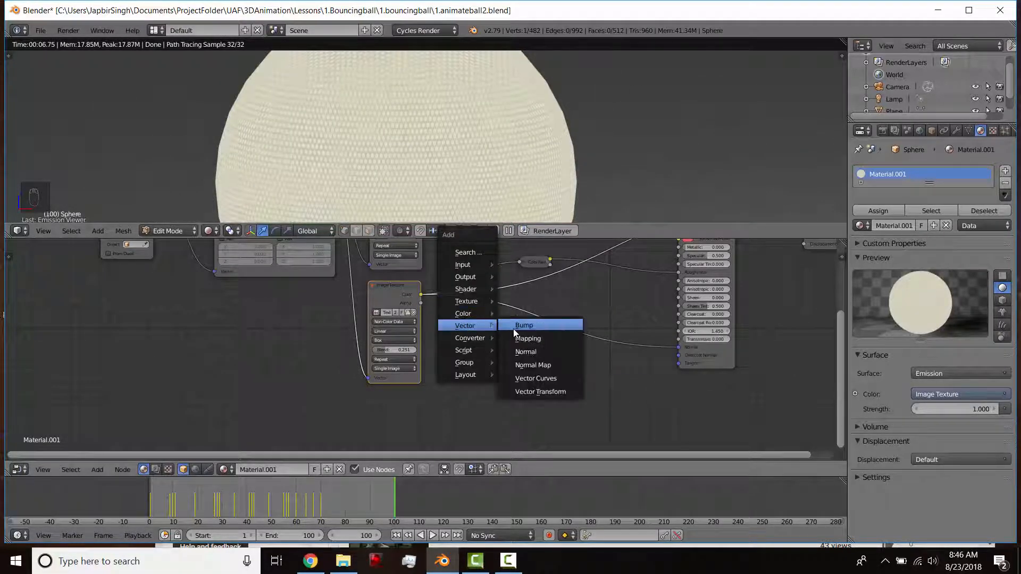
pyautogui.click(513, 328)
pyautogui.click(480, 326)
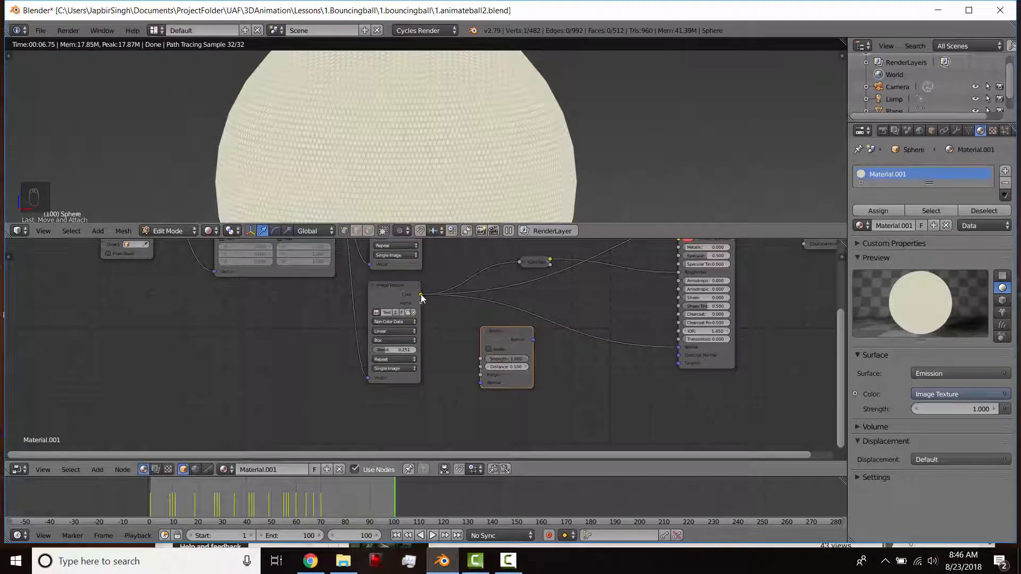
pyautogui.moveTo(498, 339); pyautogui.dragTo(575, 365)
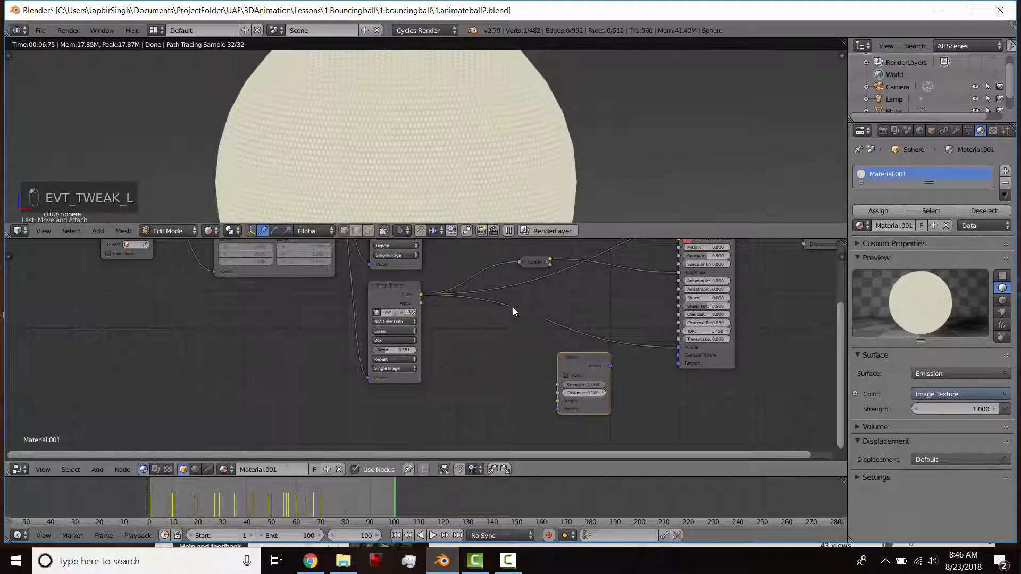
# - Add a second ColorRamp before the Bump node and link the non-color Image Texture's colour to its Fac input
pyautogui.hotkey('shift', 'a')
pyautogui.moveTo(476, 341)
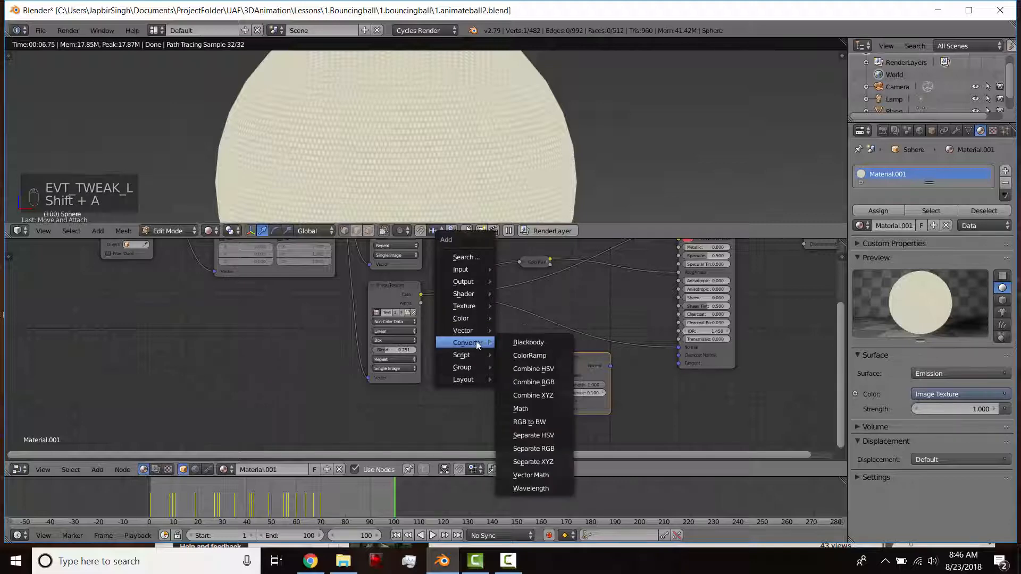
pyautogui.click(514, 354)
pyautogui.click(442, 324)
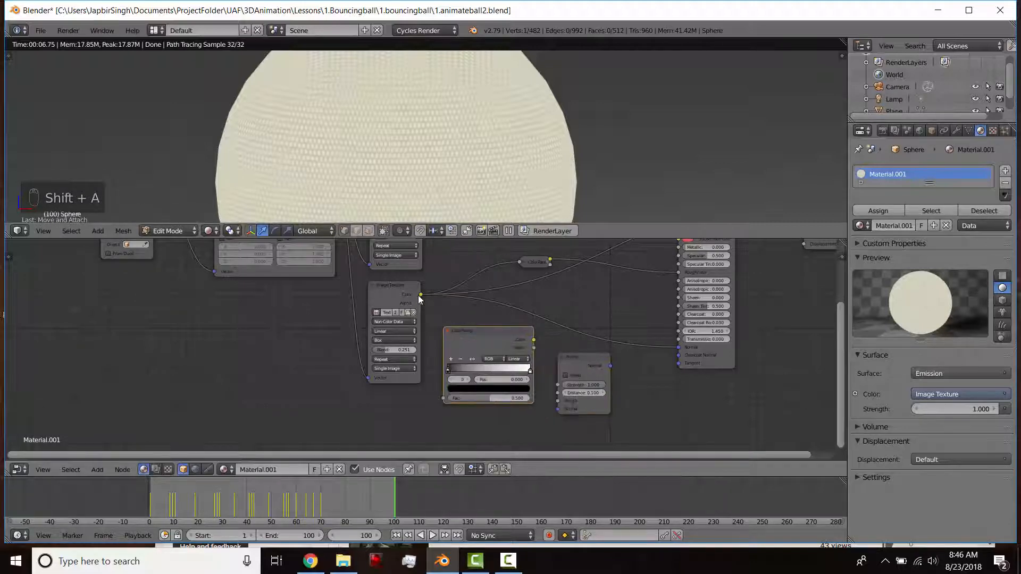
pyautogui.moveTo(419, 295); pyautogui.dragTo(443, 398)
# - Preview the new ColorRamp, move its black stop to position 0.391, and link its colour output to the Bump node's Height
pyautogui.keyDown('ctrl'); pyautogui.keyDown('shift'); pyautogui.click(479, 343); pyautogui.keyUp('shift'); pyautogui.keyUp('ctrl')
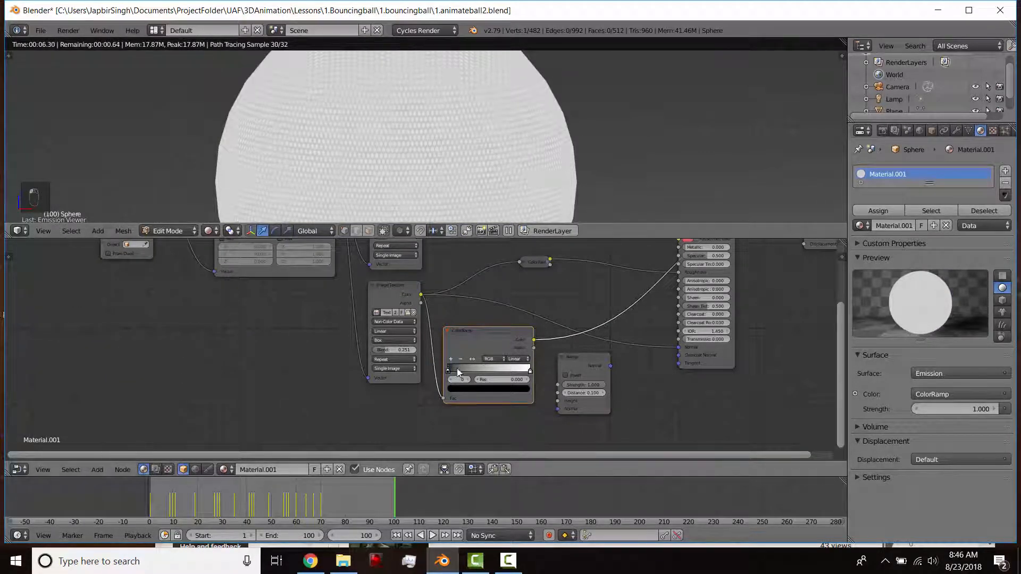
pyautogui.moveTo(459, 370); pyautogui.dragTo(491, 374)
pyautogui.moveTo(532, 341); pyautogui.dragTo(541, 351)
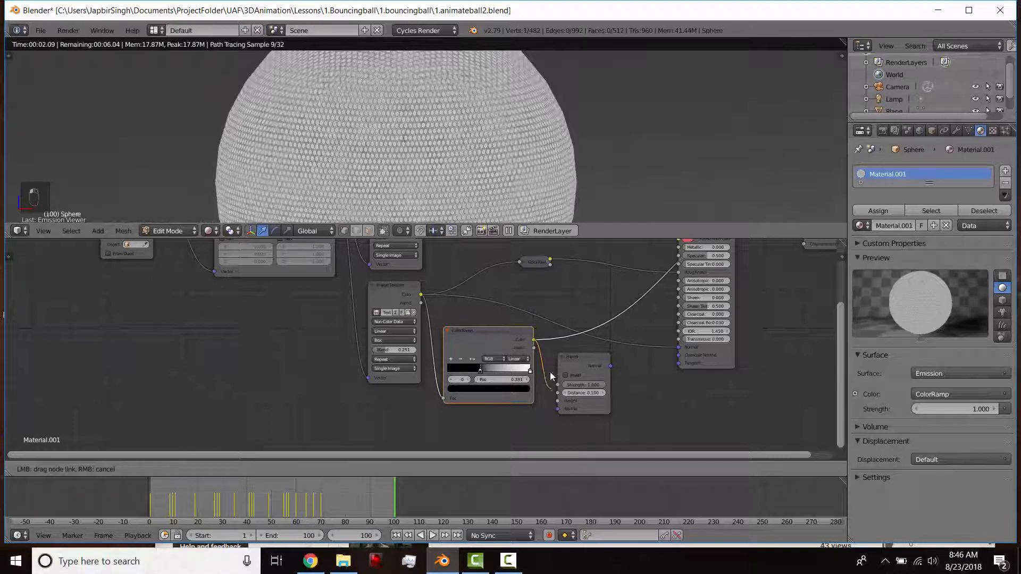
pyautogui.moveTo(555, 400); pyautogui.dragTo(557, 401)
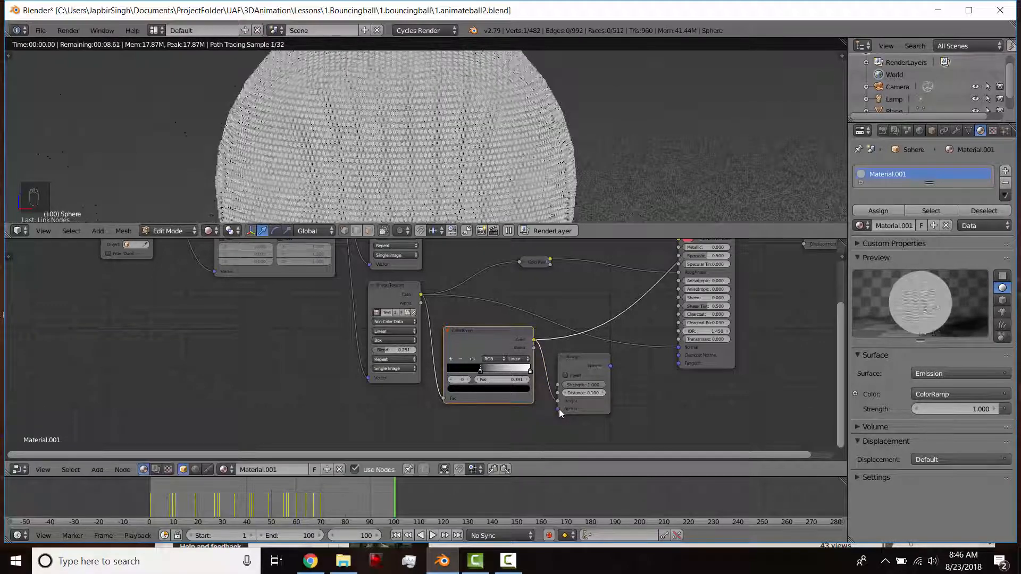
# - Preview the Bump node on the ball and set its Strength to 0.2
pyautogui.keyDown('ctrl'); pyautogui.keyDown('shift'); pyautogui.click(582, 359); pyautogui.keyUp('shift'); pyautogui.keyUp('ctrl')
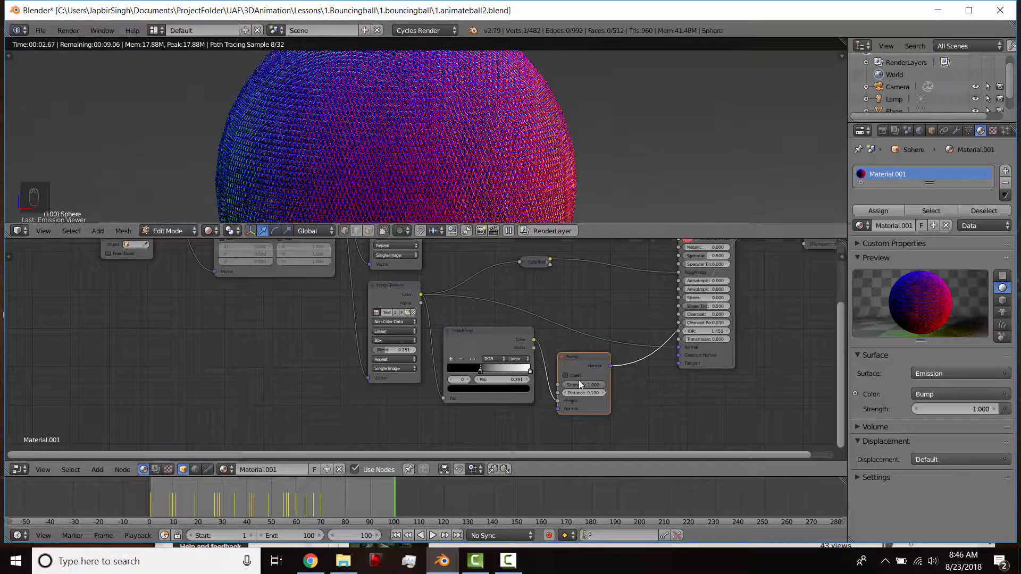
pyautogui.scroll(-2, 442, 128)
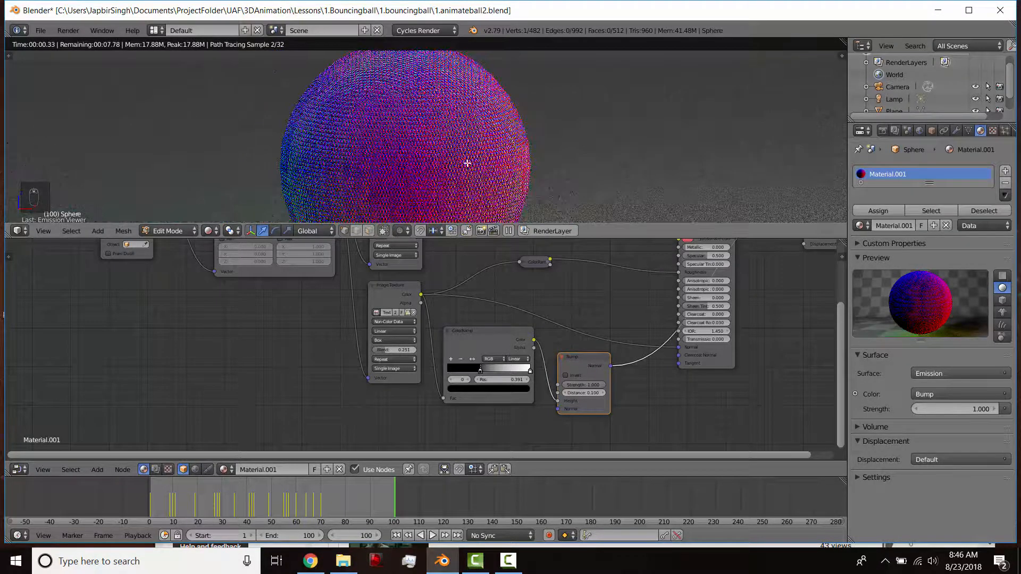
pyautogui.click(594, 387)
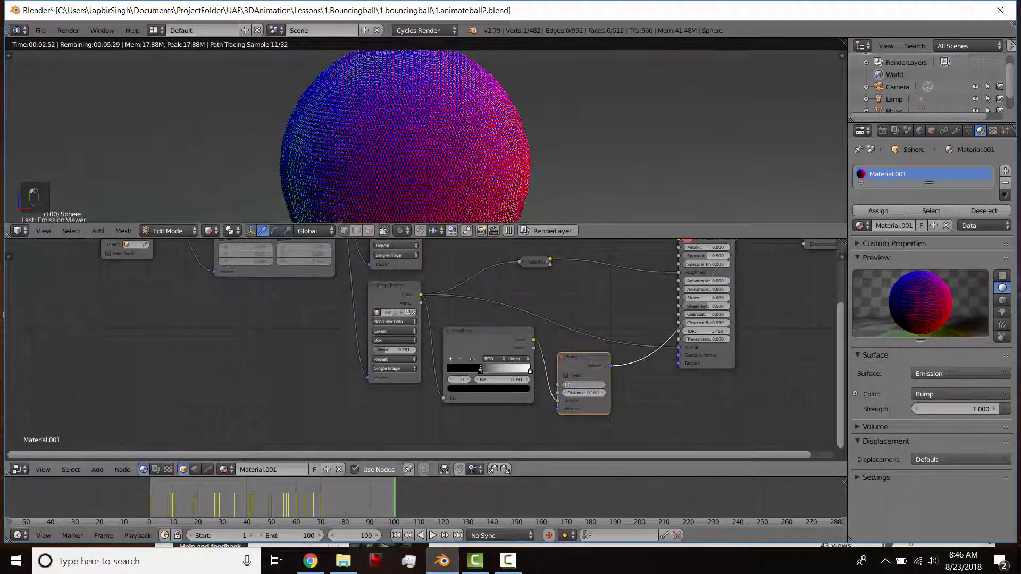
pyautogui.write('0.2')
pyautogui.press('Return')
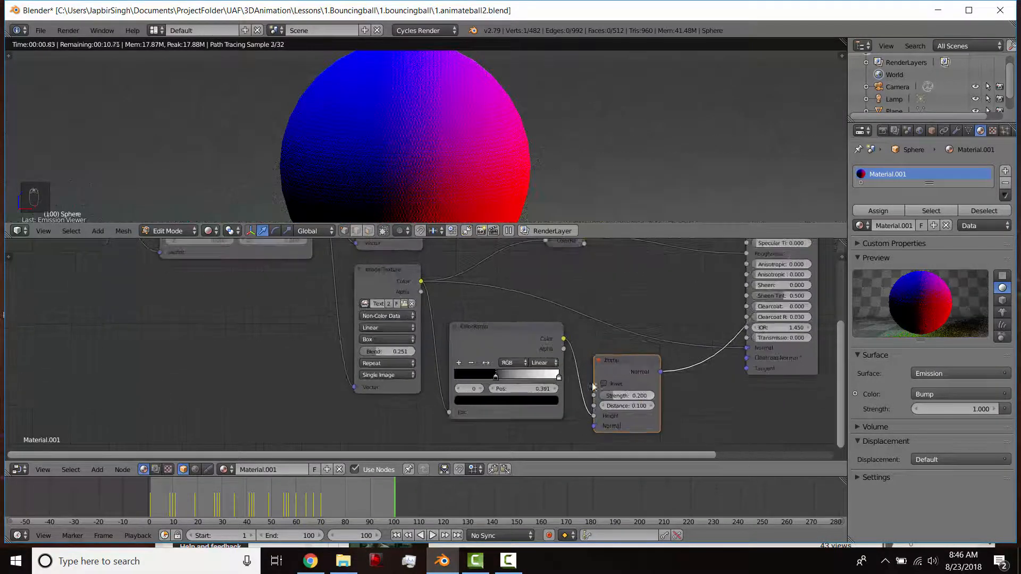
# - Link the Bump's Normal output to the Principled BSDF's Normal input and preview the full Principled shader on the ball
pyautogui.scroll(2, 511, 385)
pyautogui.moveTo(530, 387); pyautogui.dragTo(617, 364)
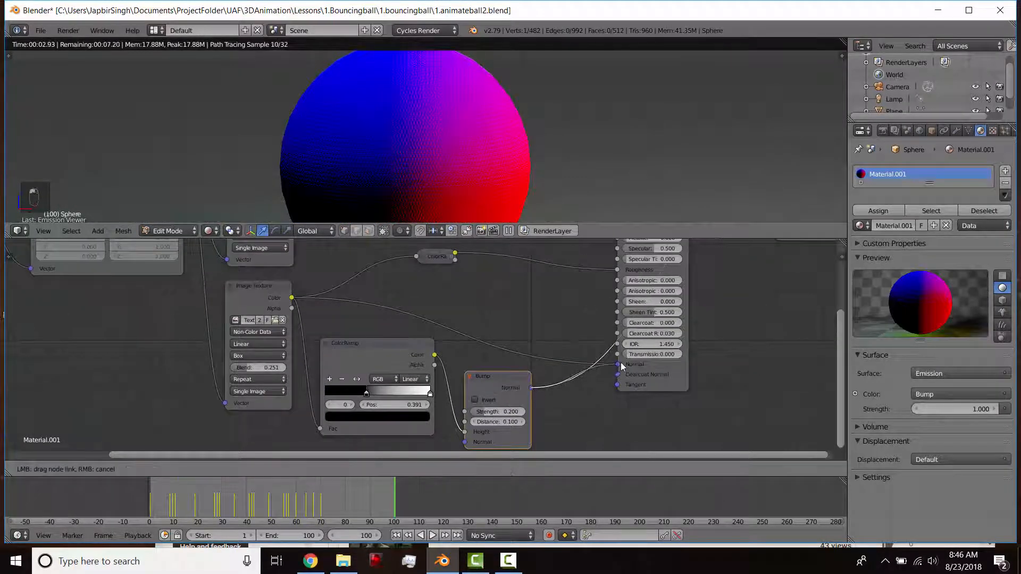
pyautogui.moveTo(605, 262); pyautogui.dragTo(569, 337, button='middle')
pyautogui.keyDown('ctrl'); pyautogui.keyDown('shift'); pyautogui.click(624, 247); pyautogui.keyUp('shift'); pyautogui.keyUp('ctrl')
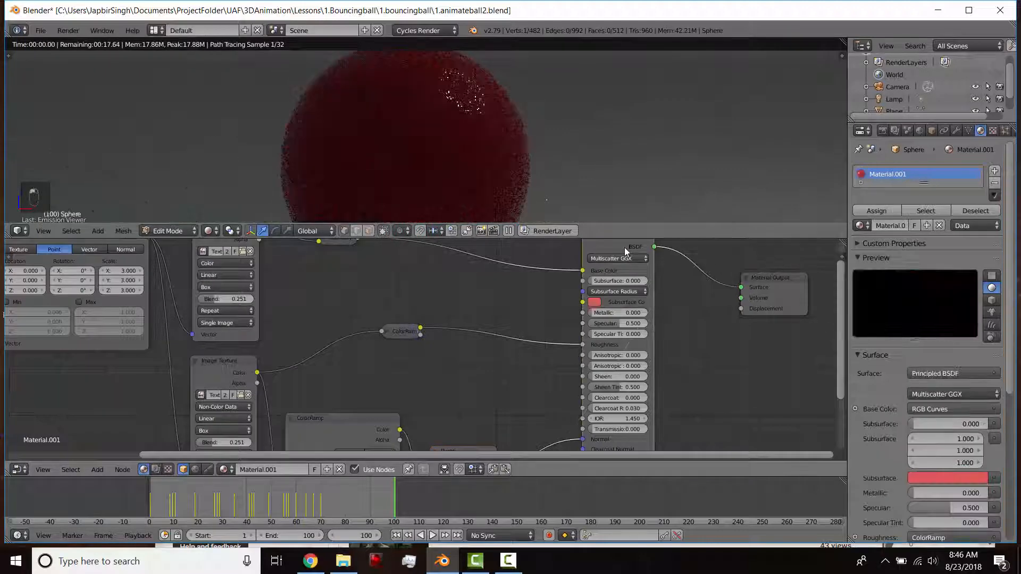
pyautogui.keyDown('shift'); pyautogui.moveTo(509, 154); pyautogui.dragTo(516, 173, button='middle'); pyautogui.keyUp('shift')
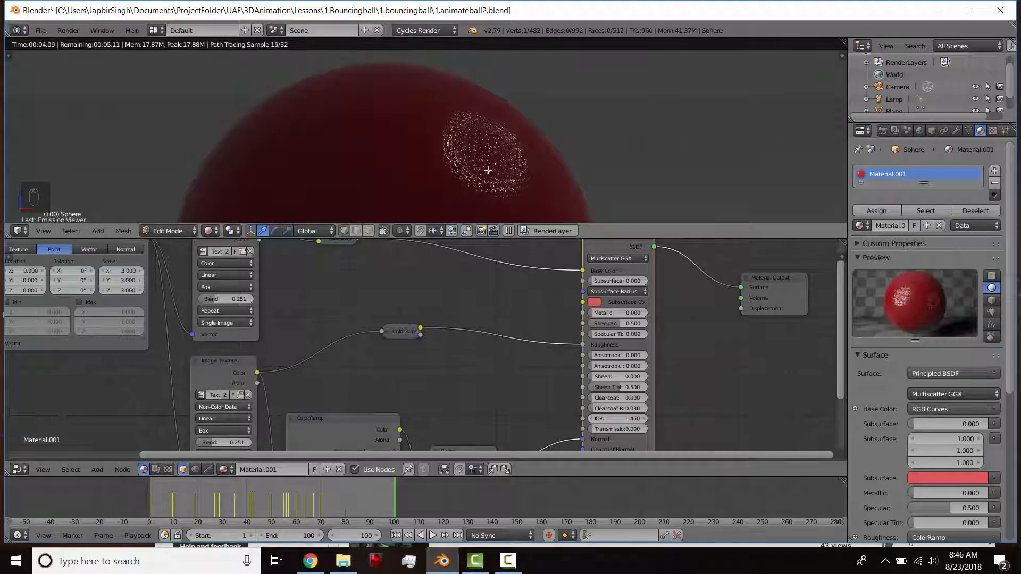
# - Expand the collapsed roughness ColorRamp and move it clear of the bump ColorRamp below
pyautogui.moveTo(401, 332); pyautogui.dragTo(448, 333, button='middle')
pyautogui.click(436, 332)
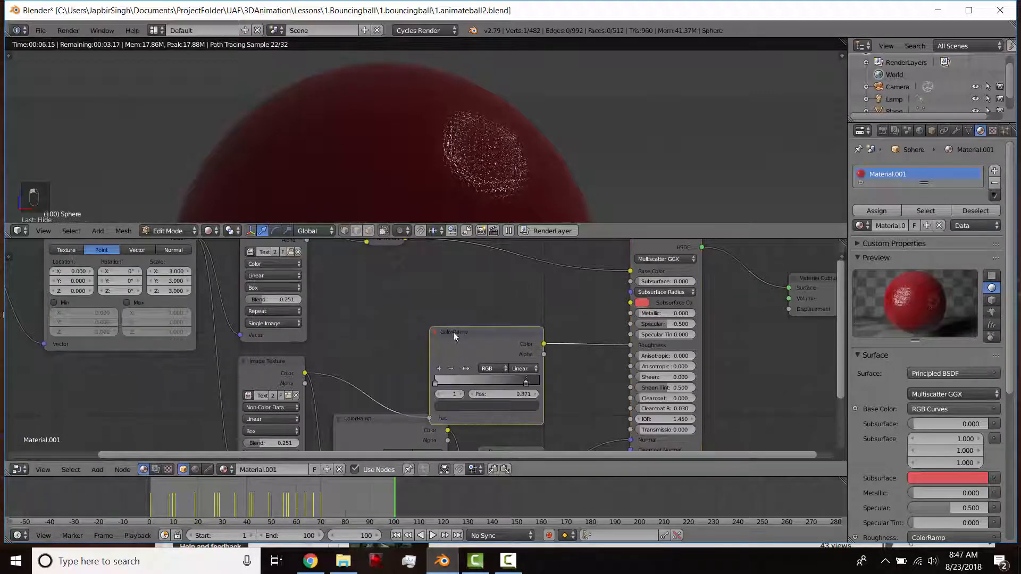
pyautogui.moveTo(453, 332); pyautogui.dragTo(394, 295)
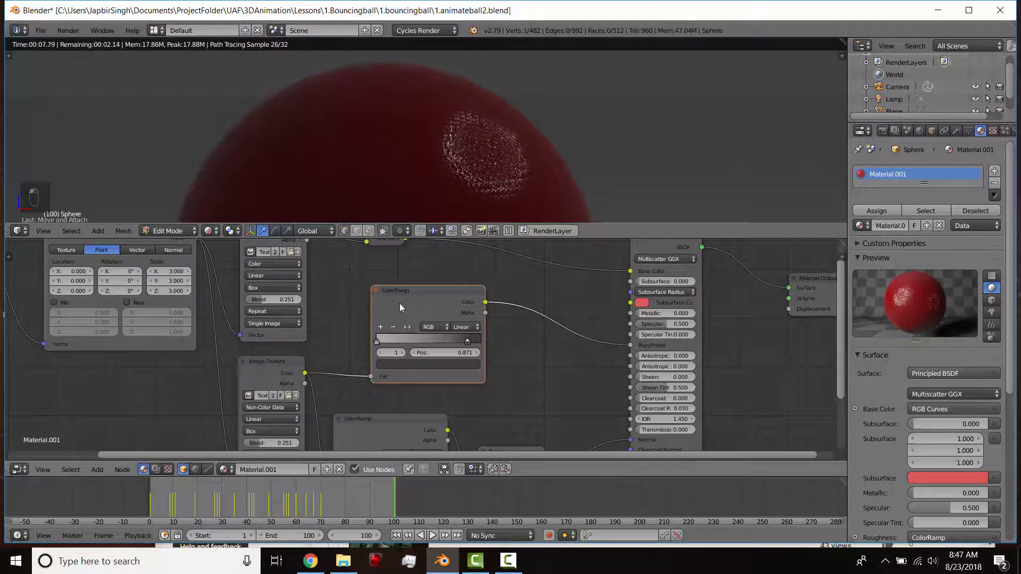
# - Preview the roughness ColorRamp on the ball, set its darker stop's colour value to 0.438, and preview the Principled BSDF again
pyautogui.keyDown('ctrl'); pyautogui.keyDown('shift'); pyautogui.click(400, 303); pyautogui.keyUp('shift'); pyautogui.keyUp('ctrl')
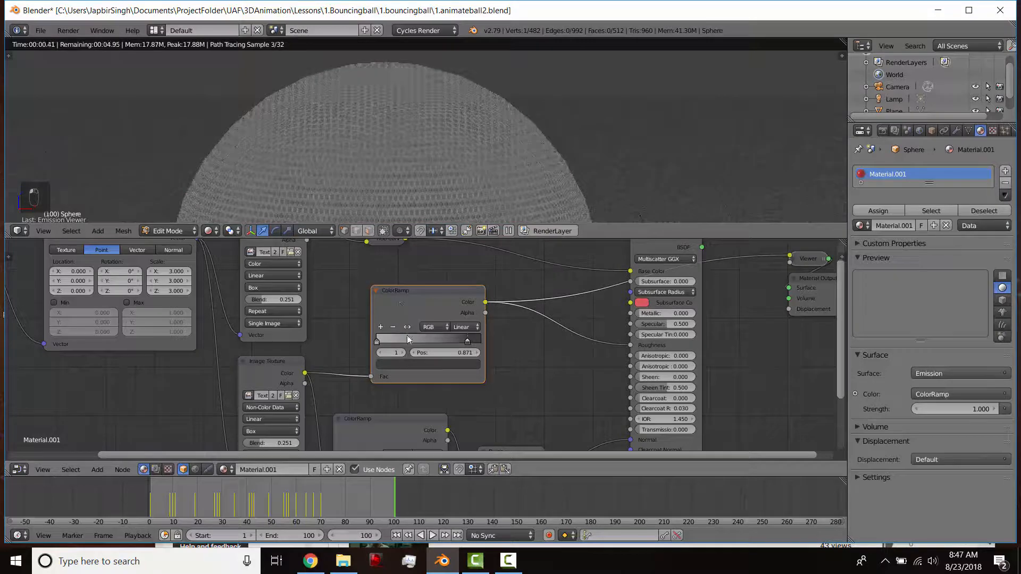
pyautogui.click(387, 363)
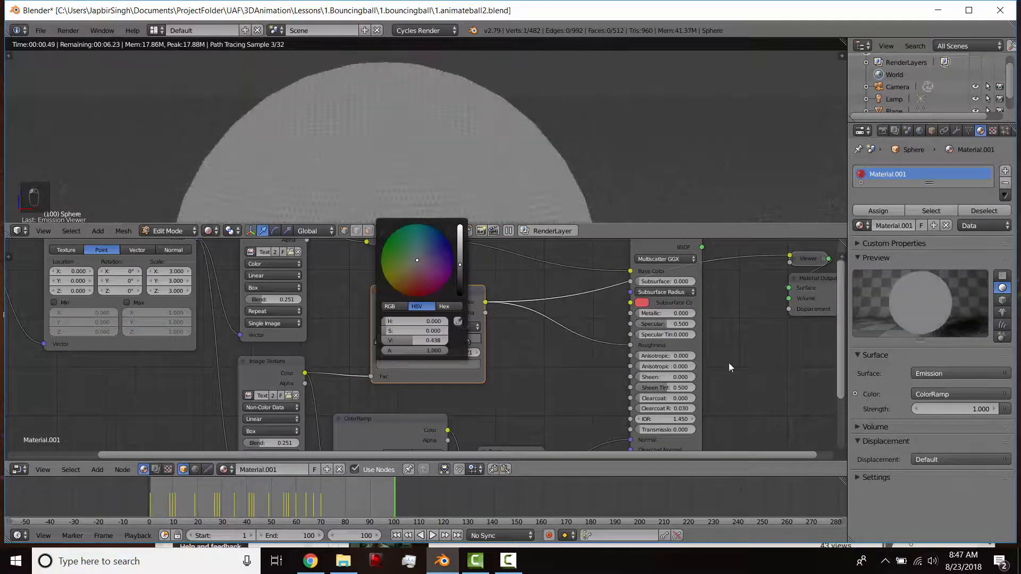
pyautogui.keyDown('ctrl'); pyautogui.keyDown('shift'); pyautogui.click(660, 249); pyautogui.keyUp('shift'); pyautogui.keyUp('ctrl')
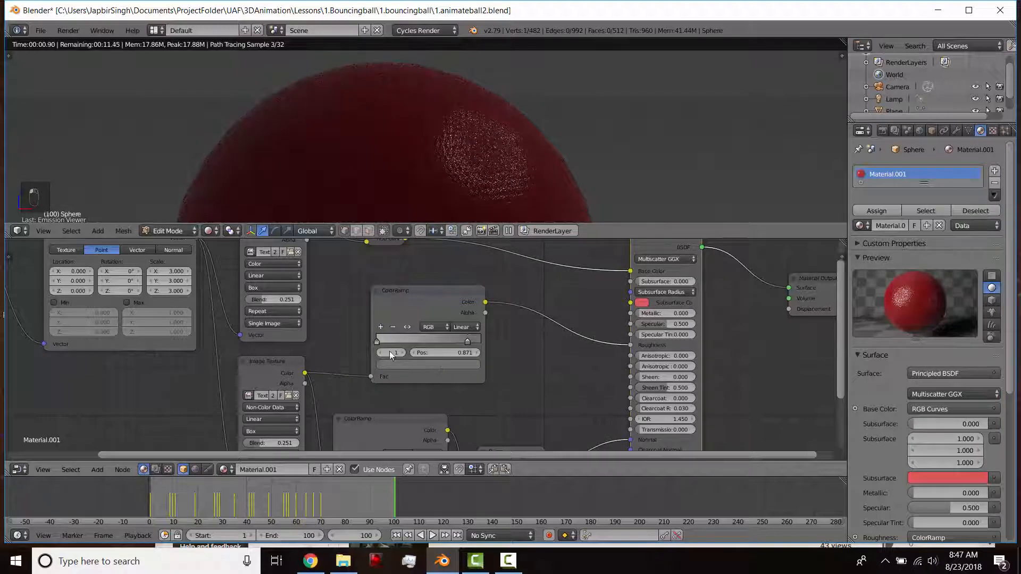
# - Brighten the roughness ColorRamp's first stop to white and check the whole ball in the rendered view
pyautogui.click(378, 340)
pyautogui.click(381, 362)
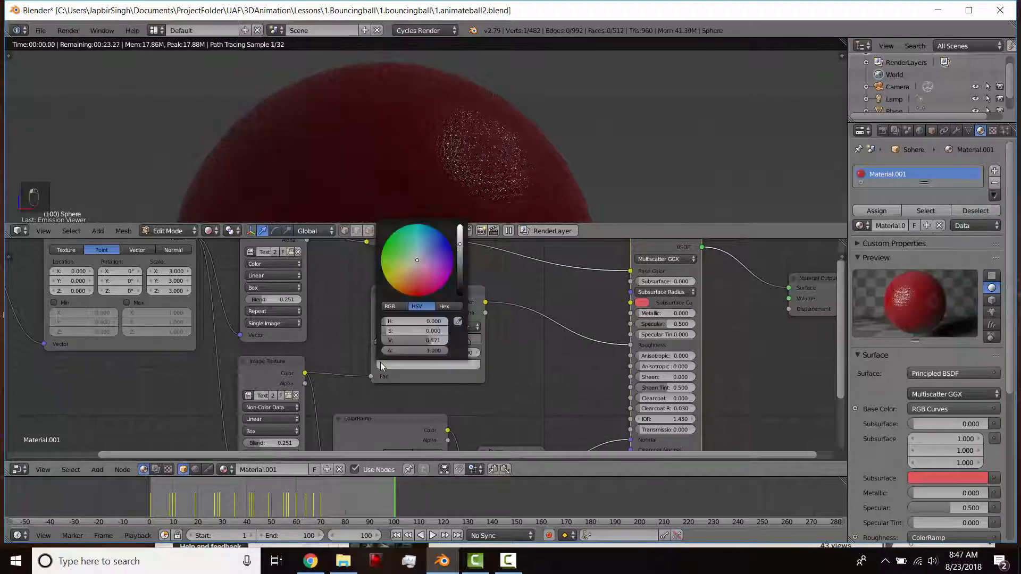
pyautogui.scroll(-3, 535, 152)
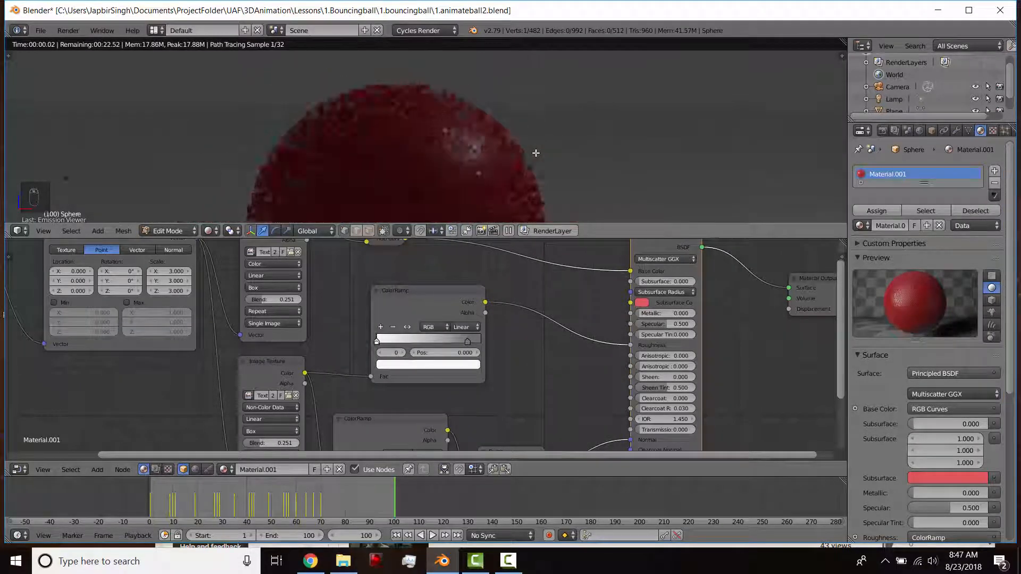
pyautogui.scroll(-3, 535, 152)
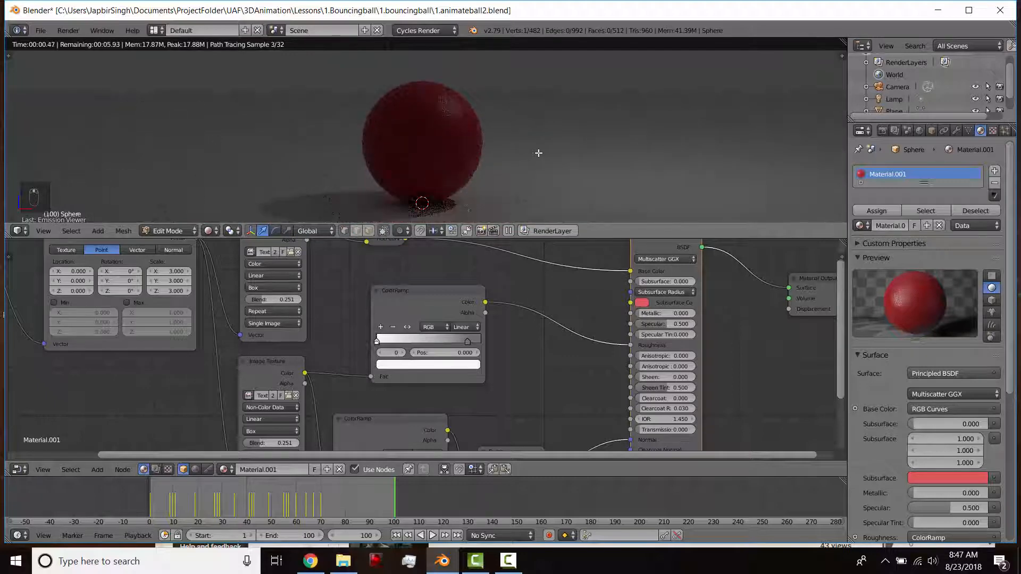
pyautogui.scroll(1, 501, 135)
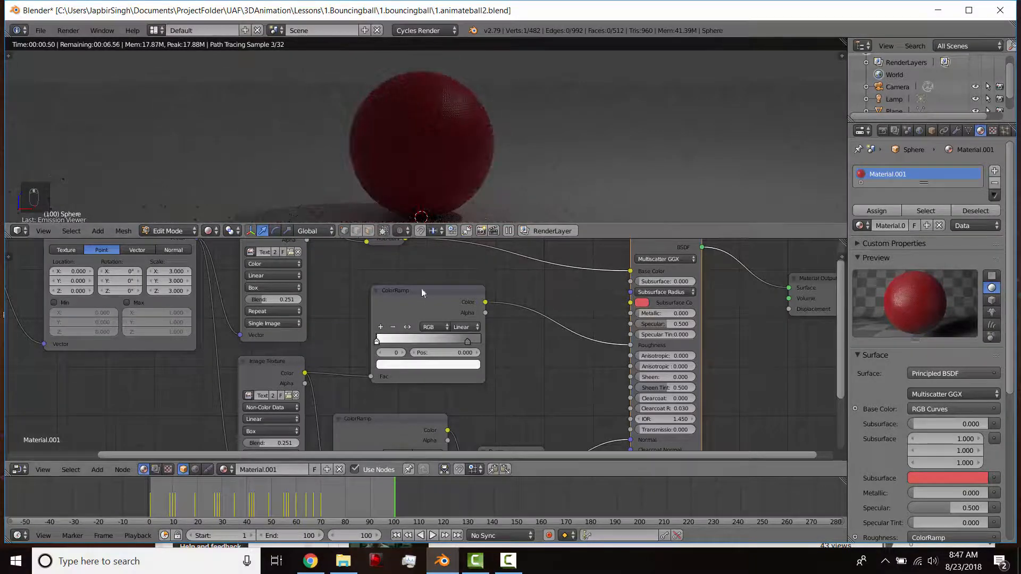
# - Move the roughness ColorRamp's grey stop to position 1.000 and check the highlight on the ball up close
pyautogui.click(468, 341)
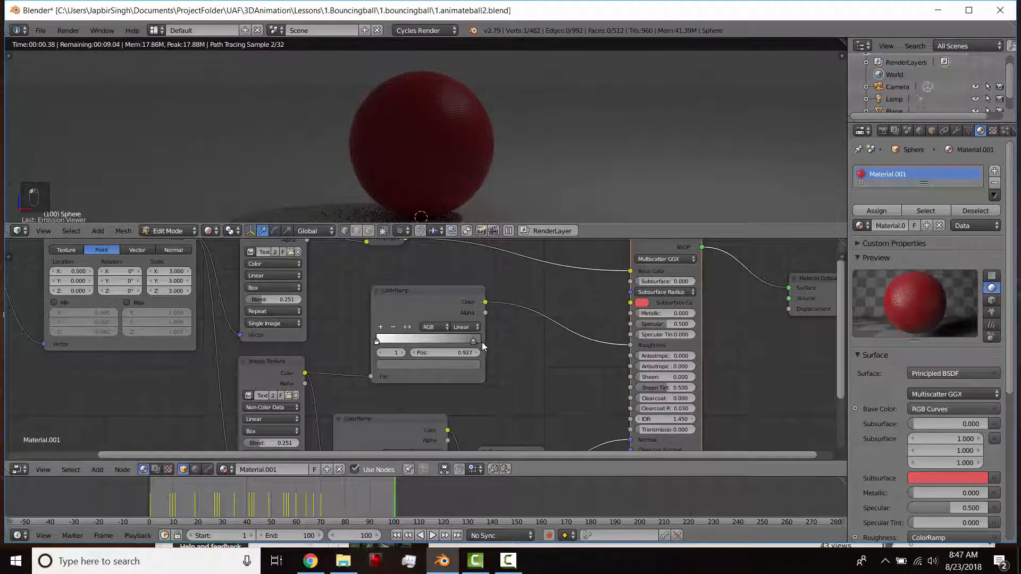
pyautogui.moveTo(474, 340); pyautogui.dragTo(482, 340)
pyautogui.scroll(2, 478, 136)
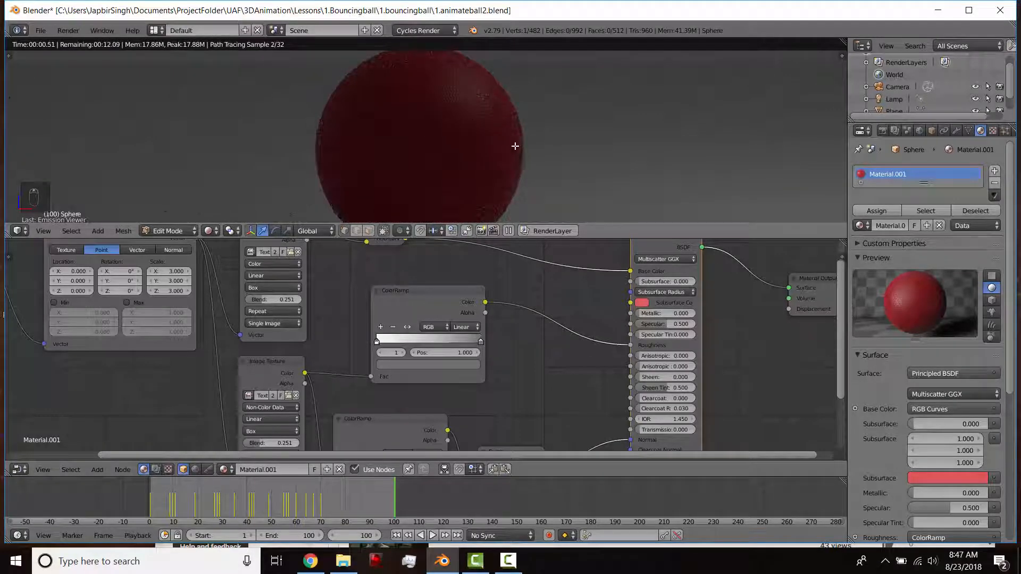
pyautogui.scroll(2, 470, 148)
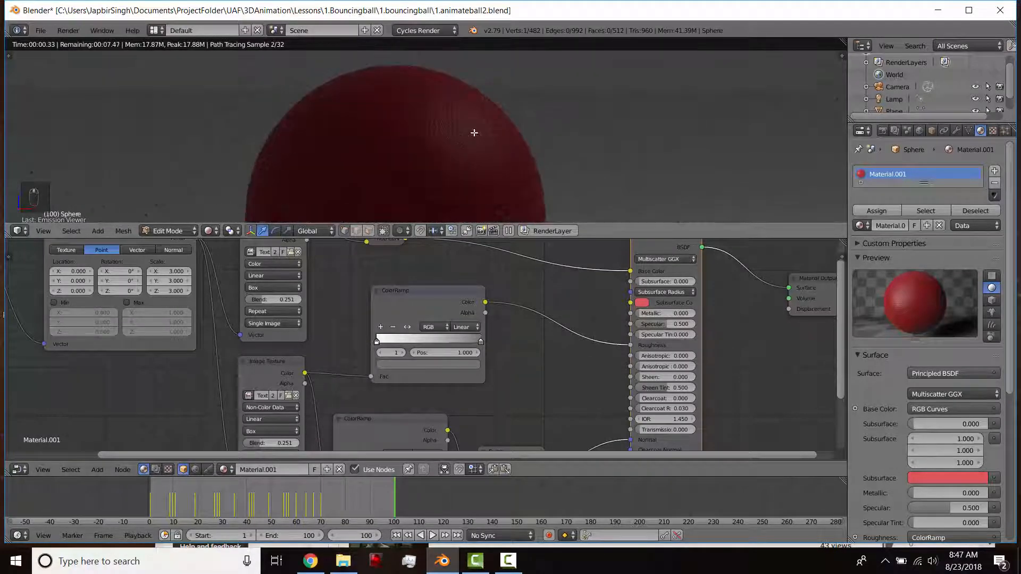
pyautogui.scroll(3, 452, 130)
# - Toggle the rendered shading and examine the finished ball material up close and within the full camera frame
pyautogui.hotkey('shift', 'z')
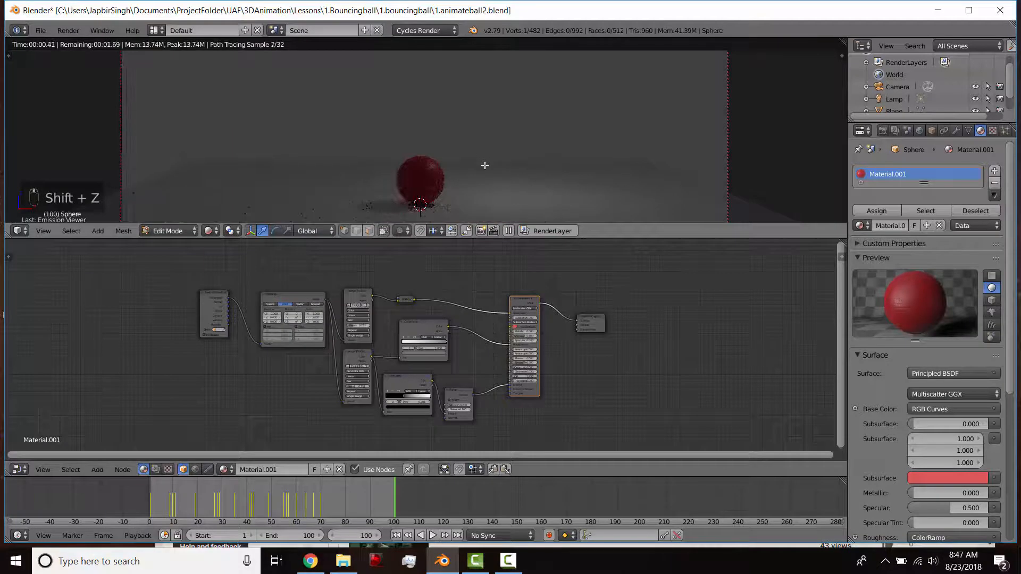
pyautogui.keyDown('shift'); pyautogui.moveTo(483, 164); pyautogui.dragTo(493, 141, button='middle'); pyautogui.keyUp('shift')
pyautogui.scroll(3, 494, 141)
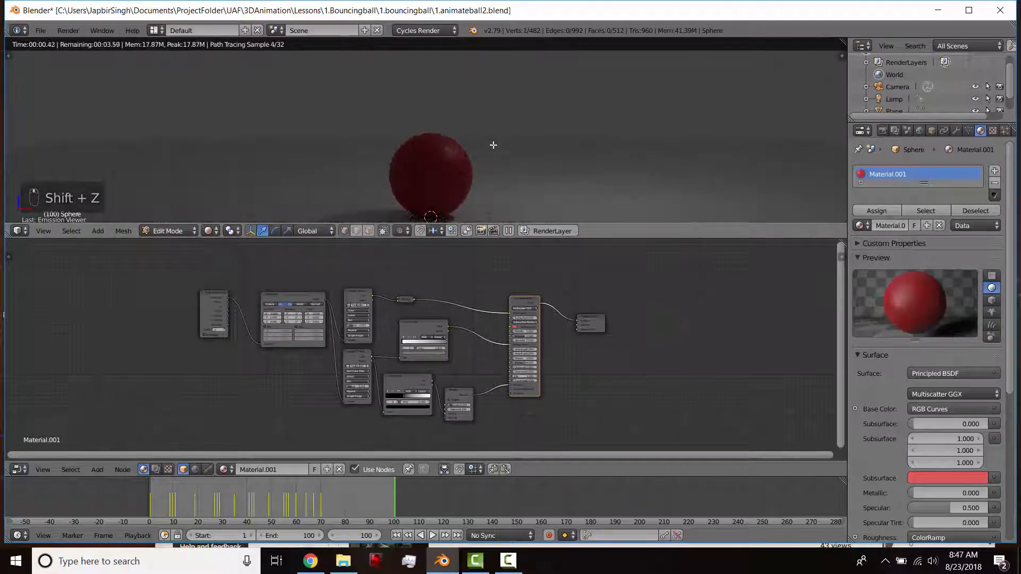
pyautogui.scroll(-4, 497, 141)
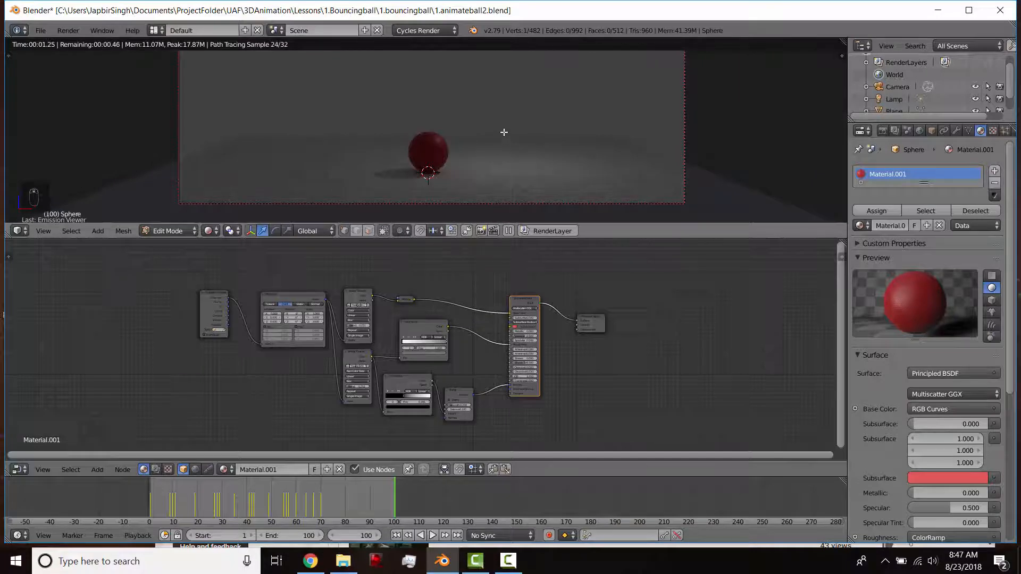
pyautogui.hotkey('shift', 'z')
pyautogui.scroll(-1, 513, 137)
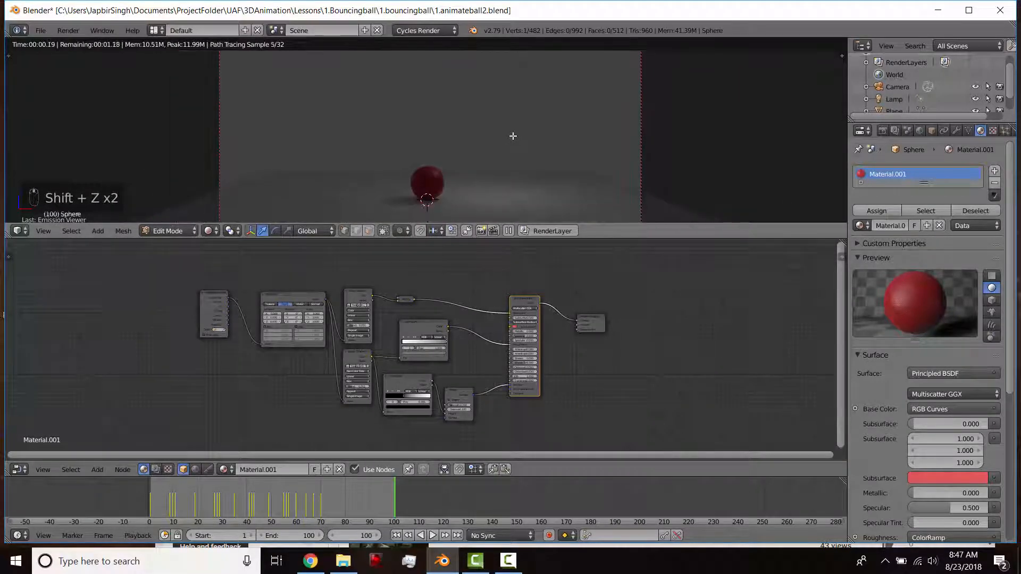